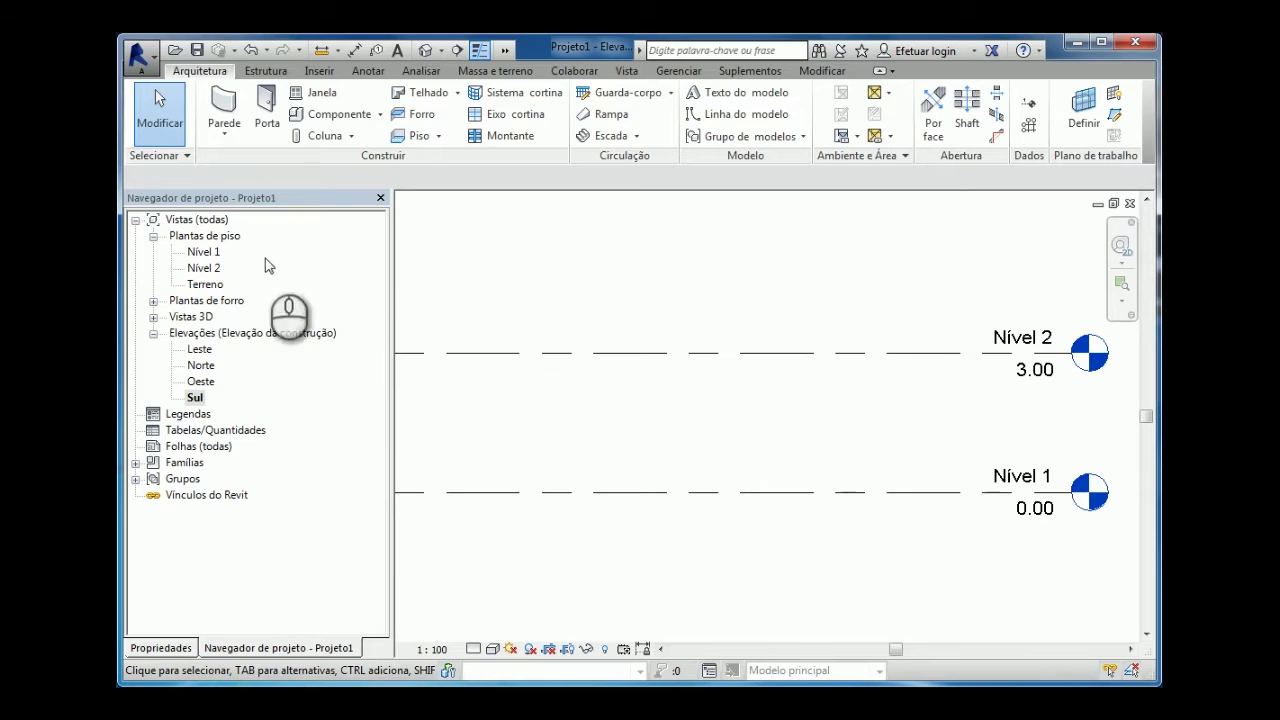
# - Open the Nível 1 floor plan and start an architectural wall using the basic wall type Genérico - 200 mm
pyautogui.doubleClick(201, 253)
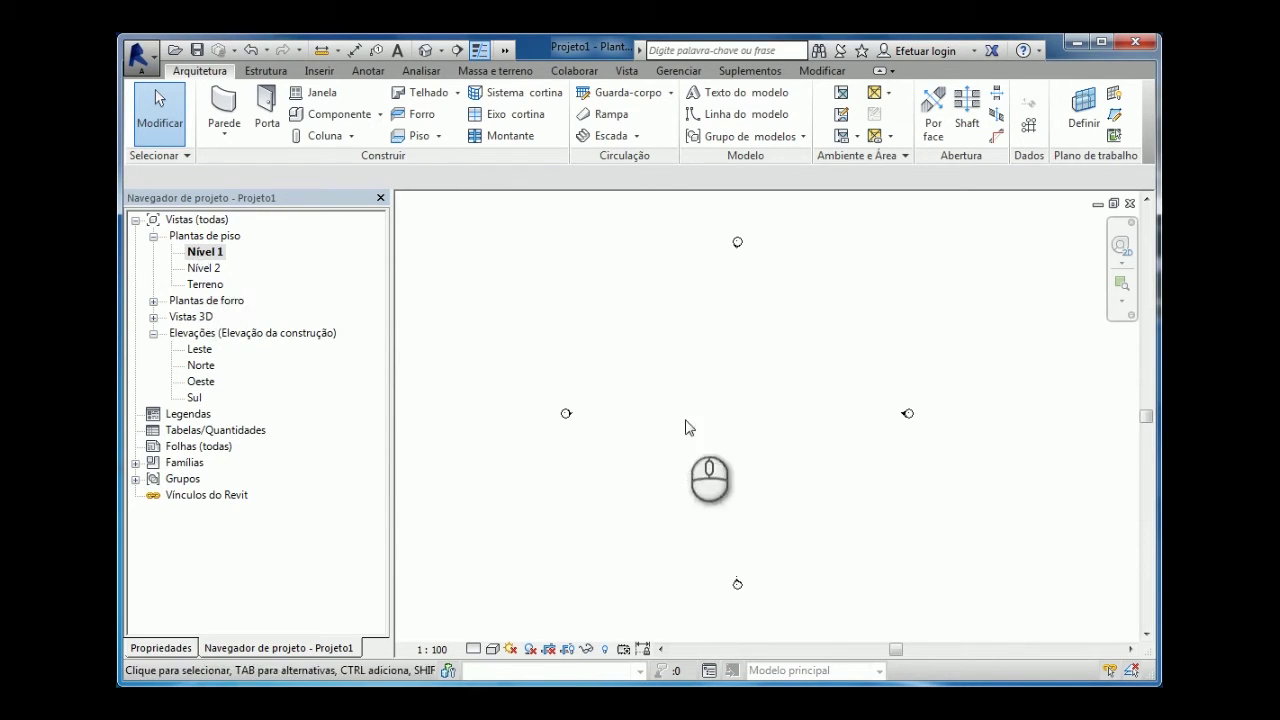
pyautogui.moveTo(760, 427); pyautogui.dragTo(755, 432, button='middle')
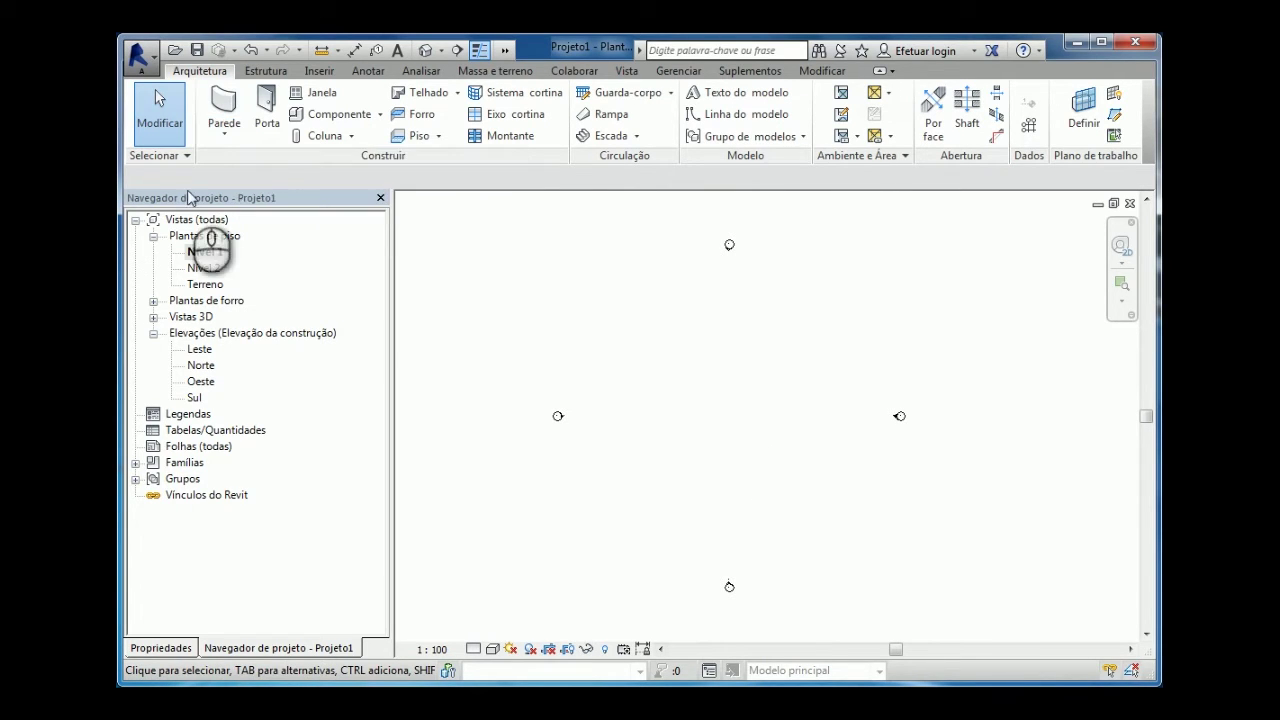
pyautogui.click(233, 139)
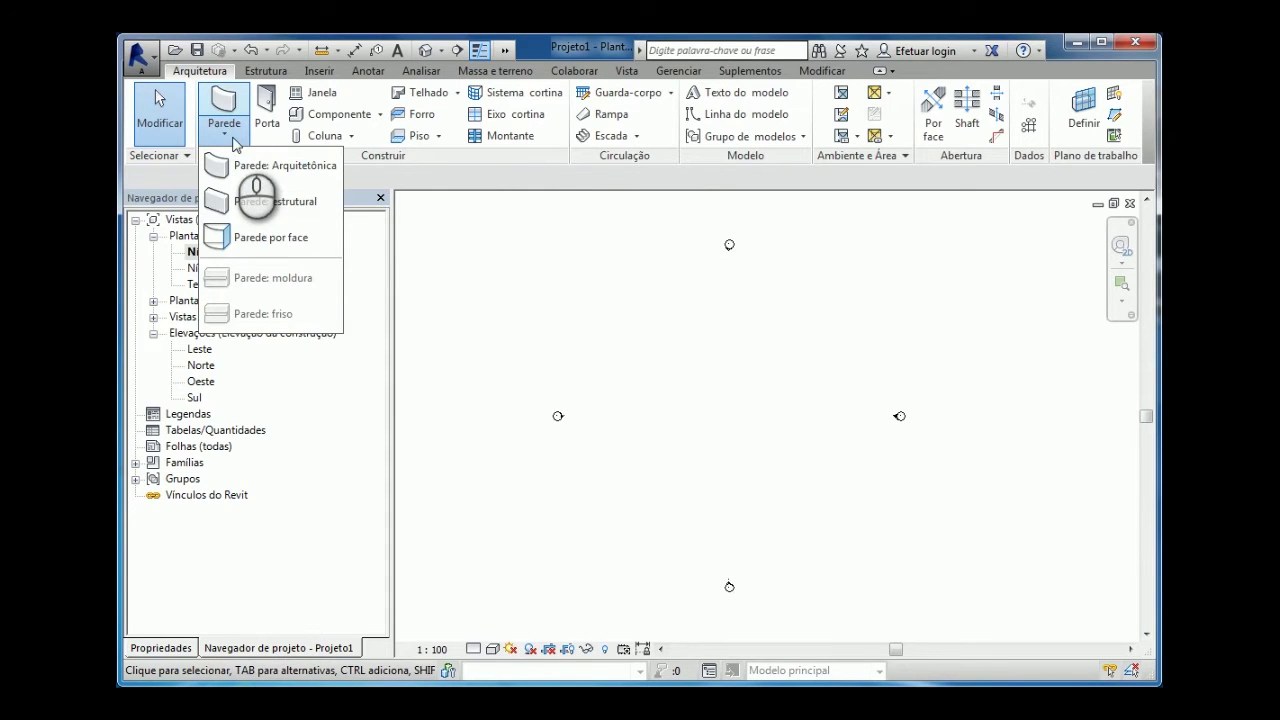
pyautogui.click(268, 165)
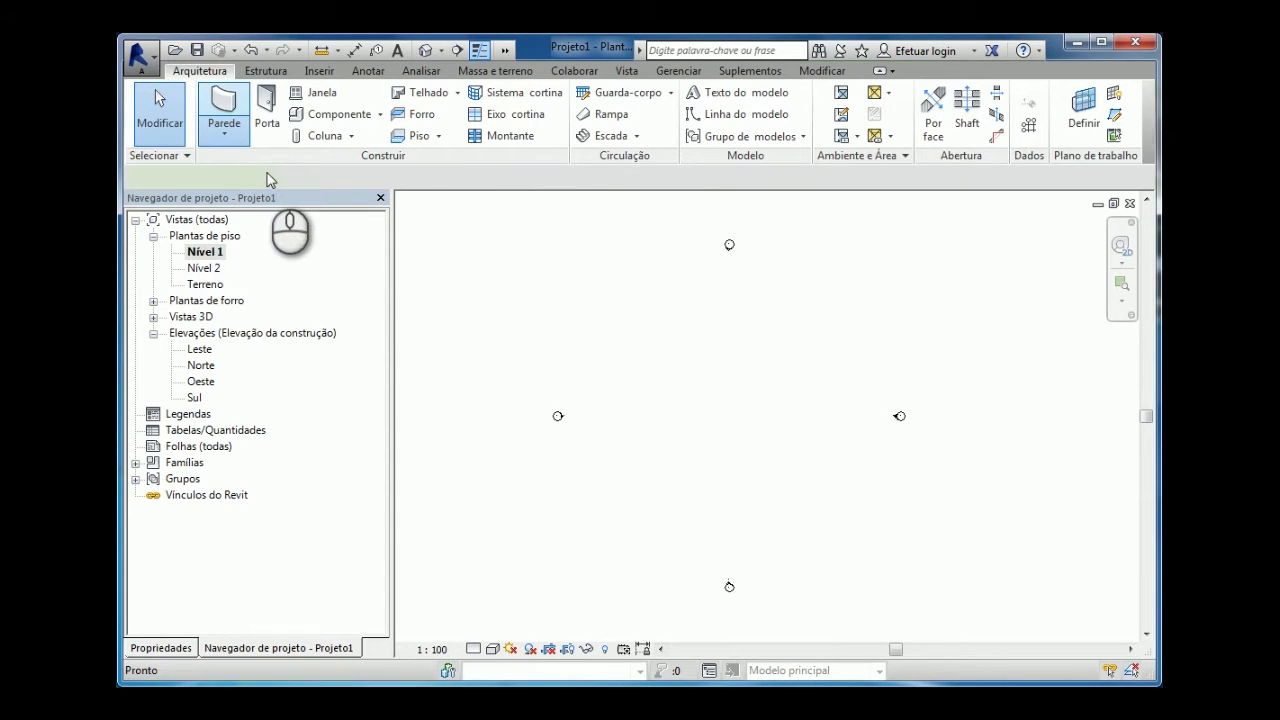
pyautogui.click(184, 656)
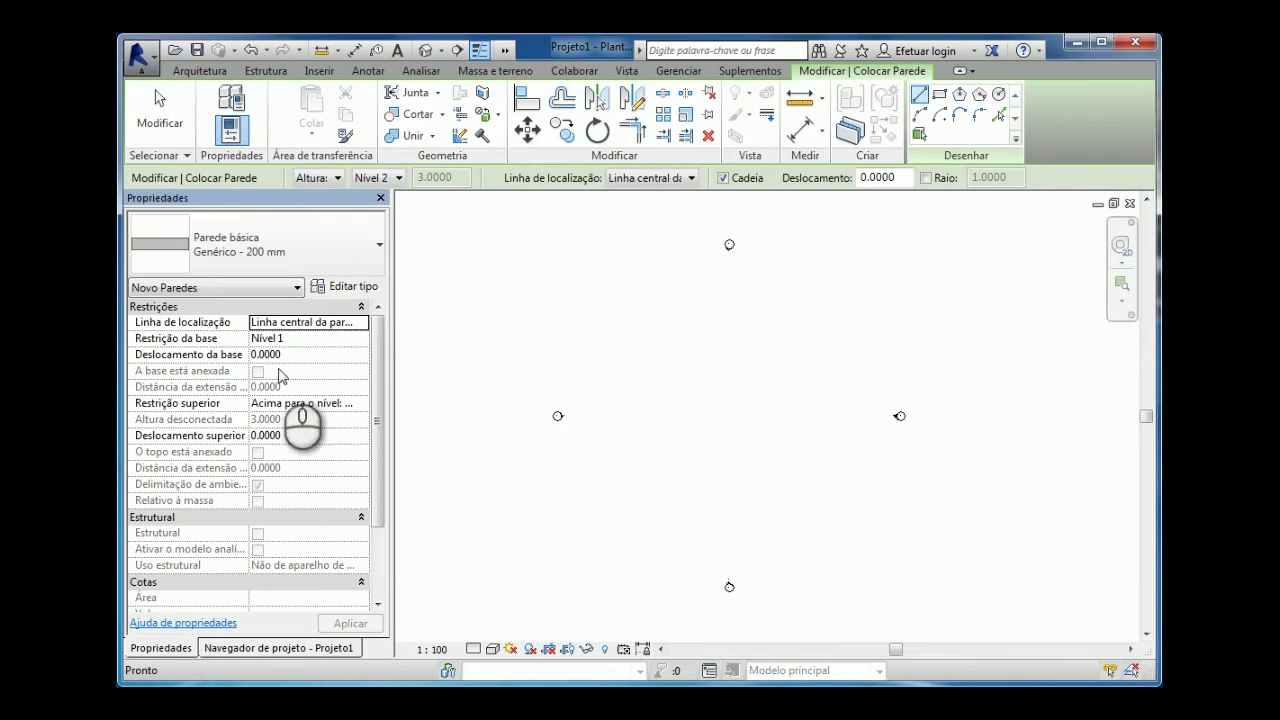
pyautogui.click(380, 245)
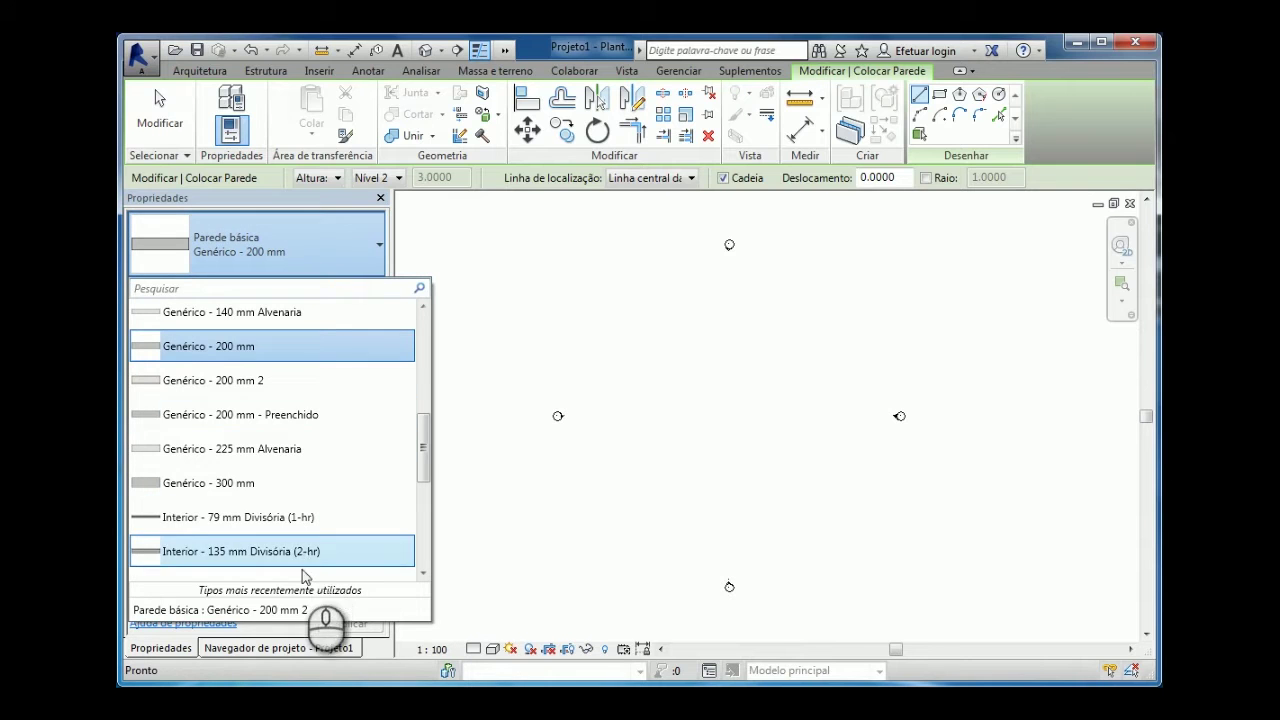
pyautogui.click(260, 348)
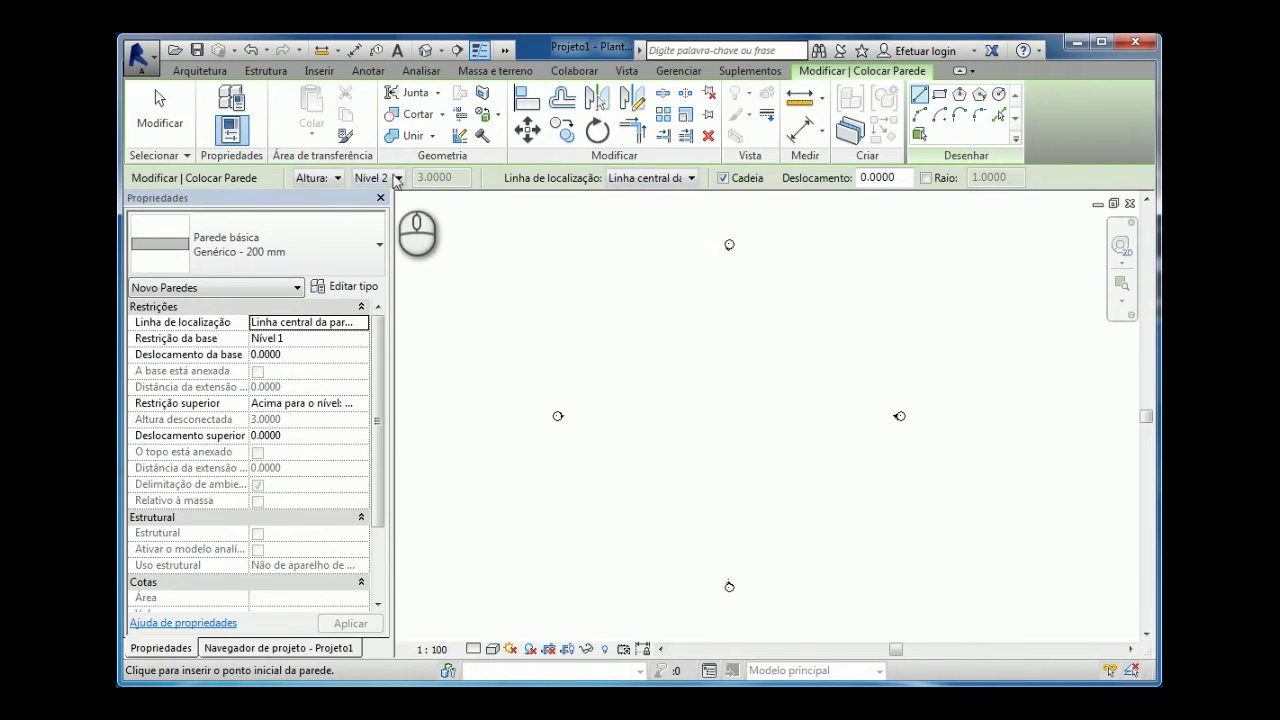
# - Set the new wall's height constraint to Nível 2 and its location line to Face de acabamento: Interna
pyautogui.click(397, 178)
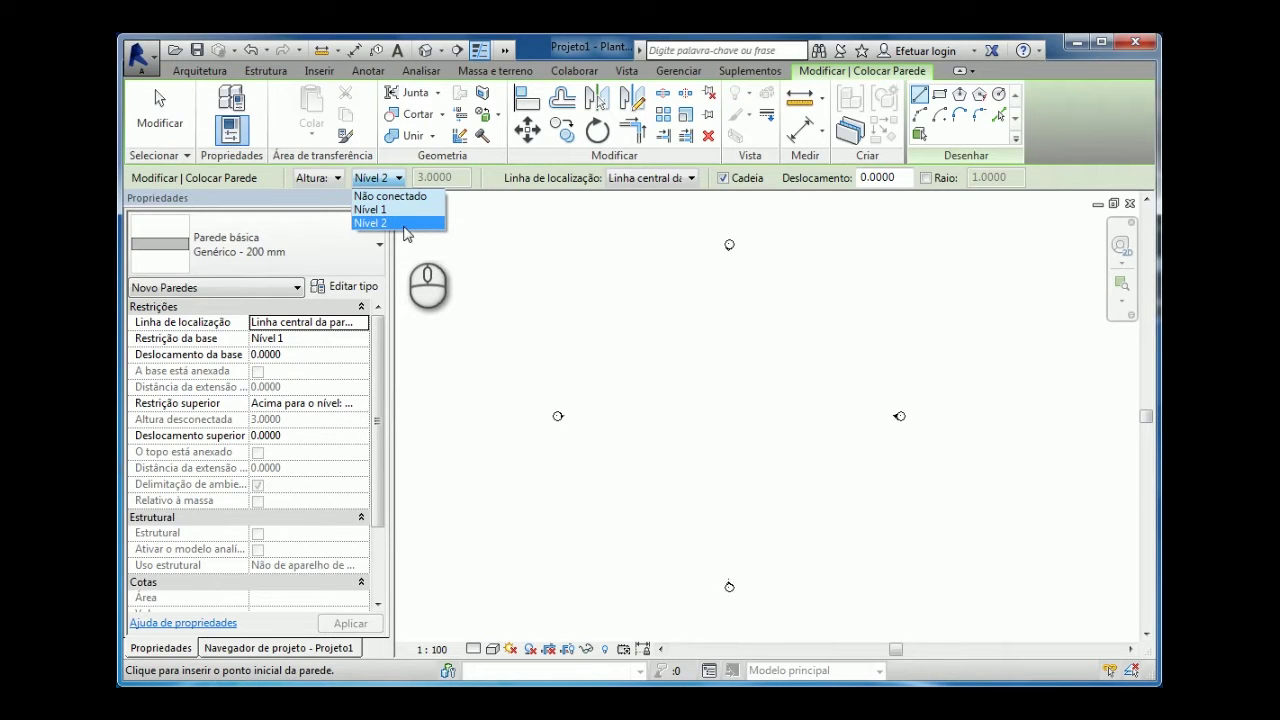
pyautogui.click(400, 222)
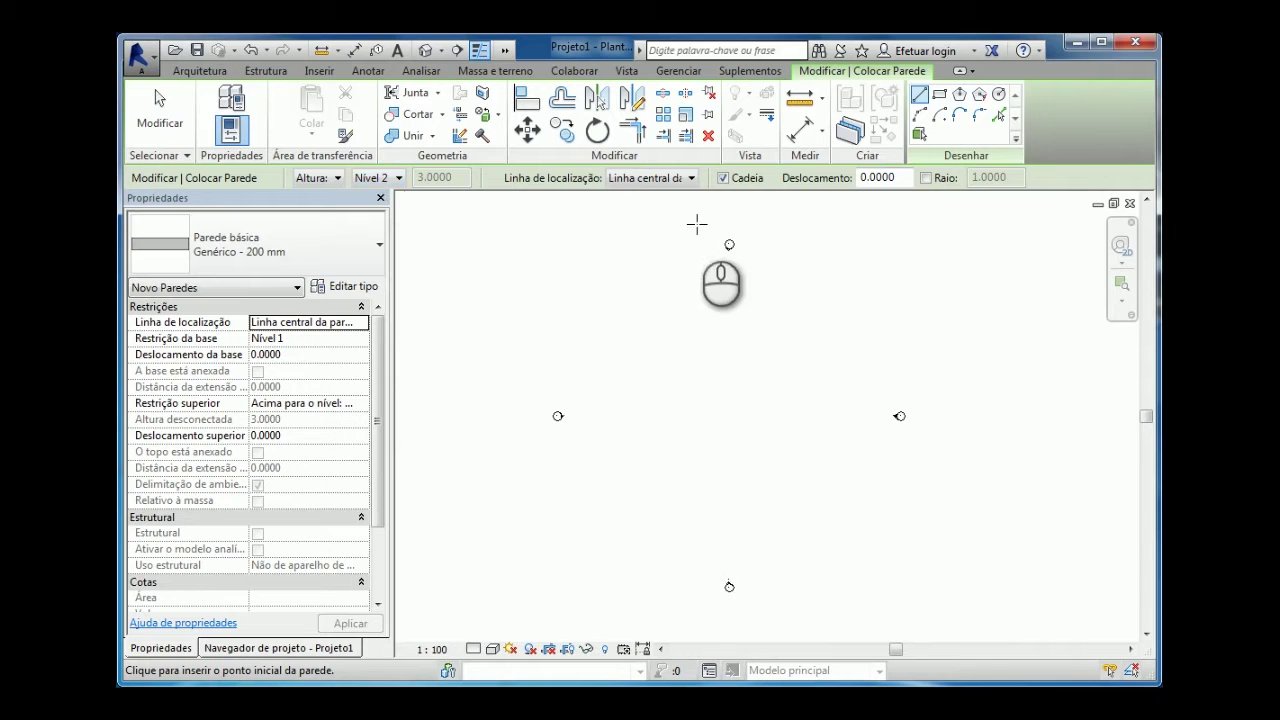
pyautogui.click(692, 180)
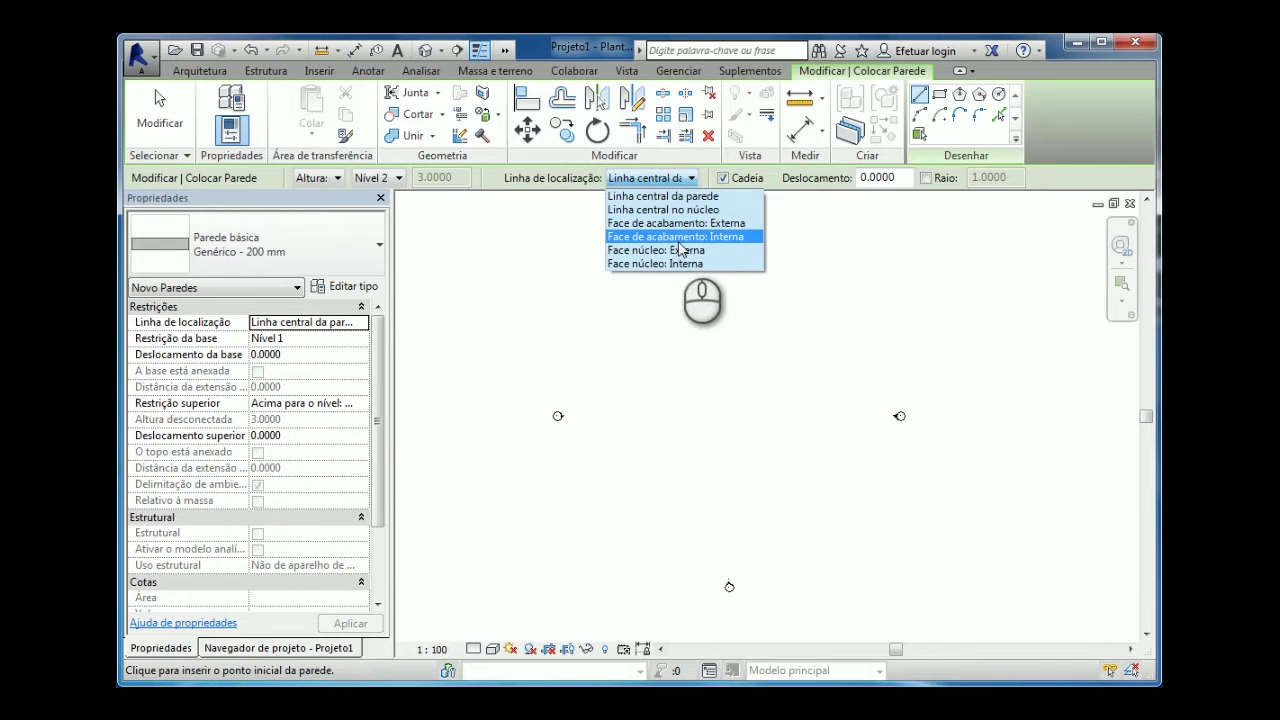
pyautogui.click(739, 237)
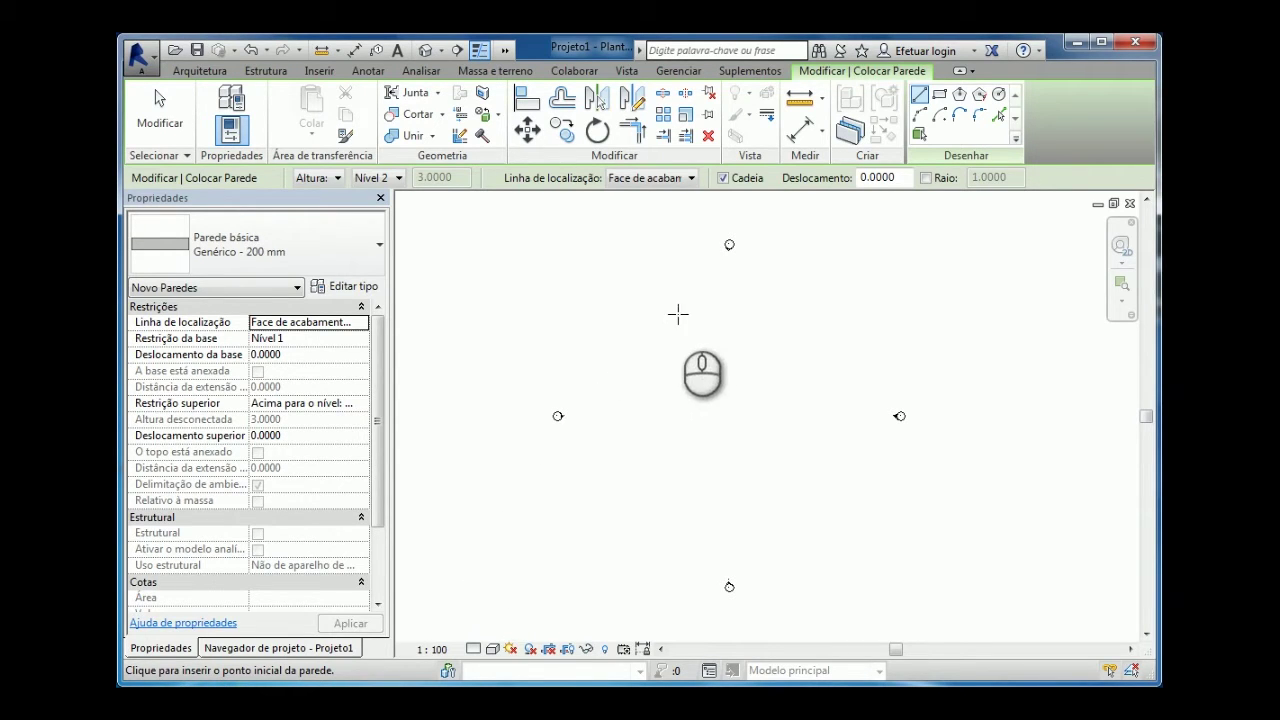
# - Draw a horizontal wall 6 m long in the upper part of the area between the elevation markers, running left to right
pyautogui.click(649, 329)
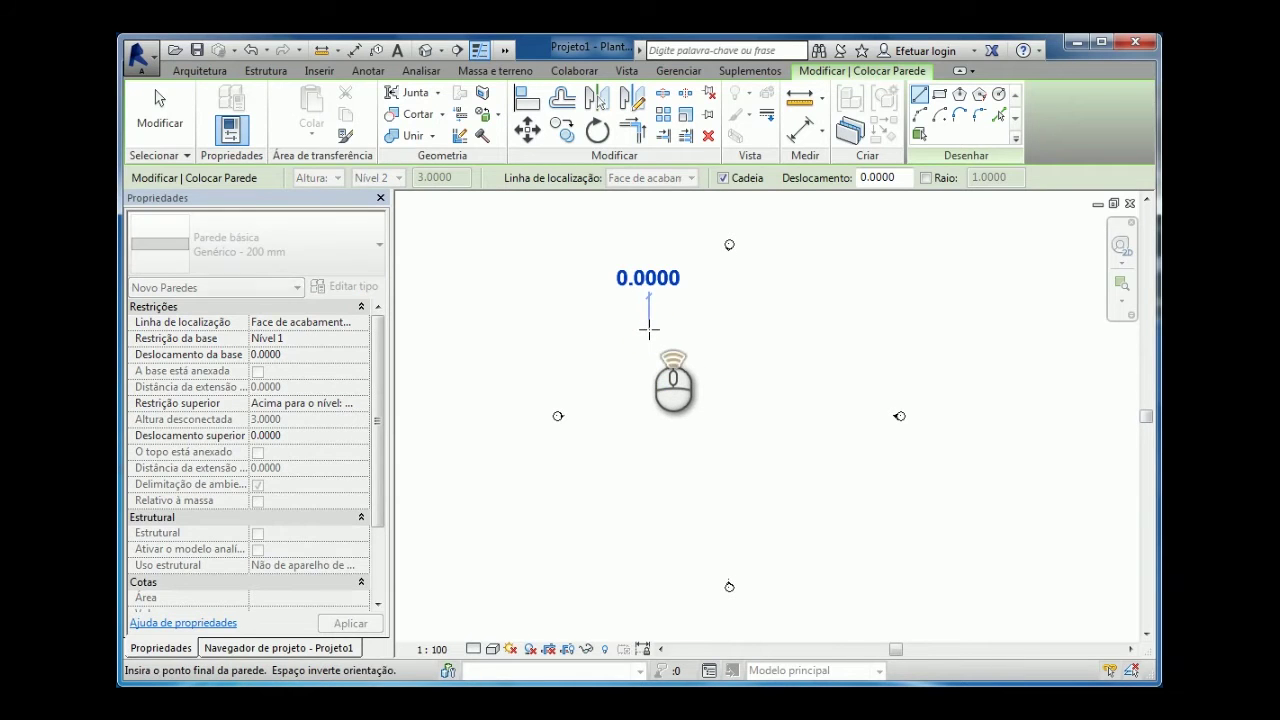
pyautogui.scroll(2, 649, 328)
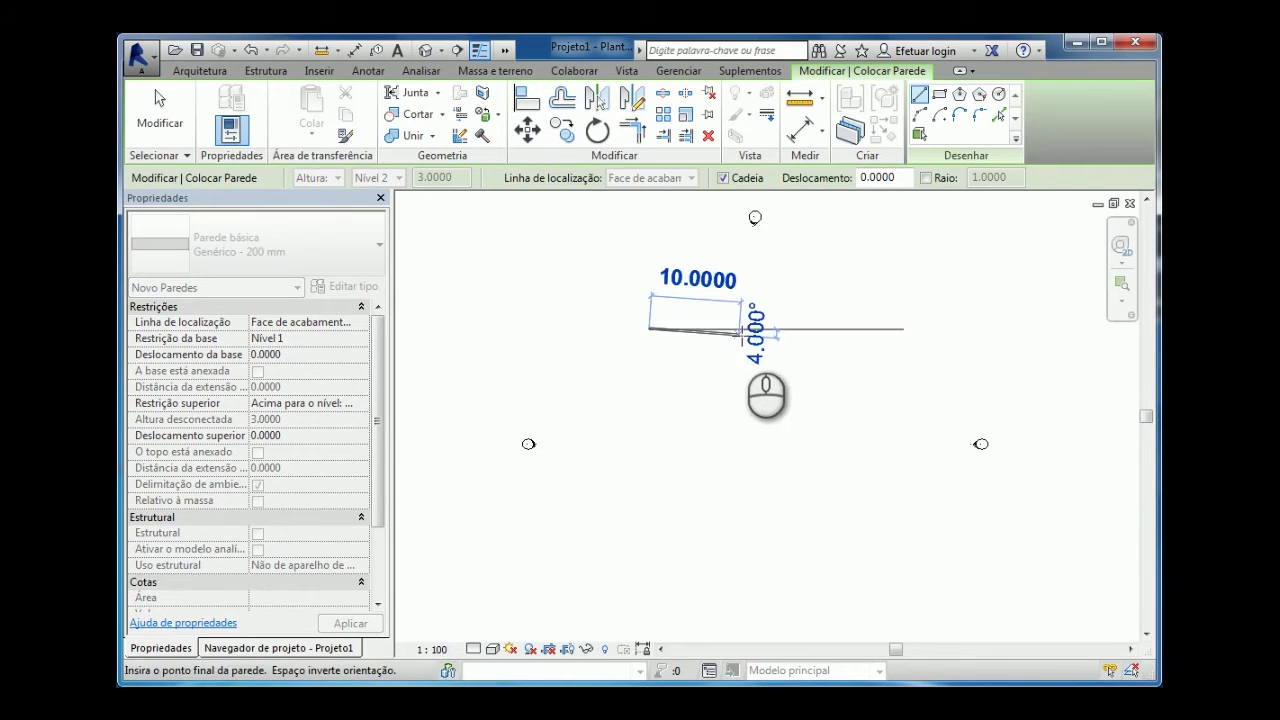
pyautogui.scroll(1, 740, 329)
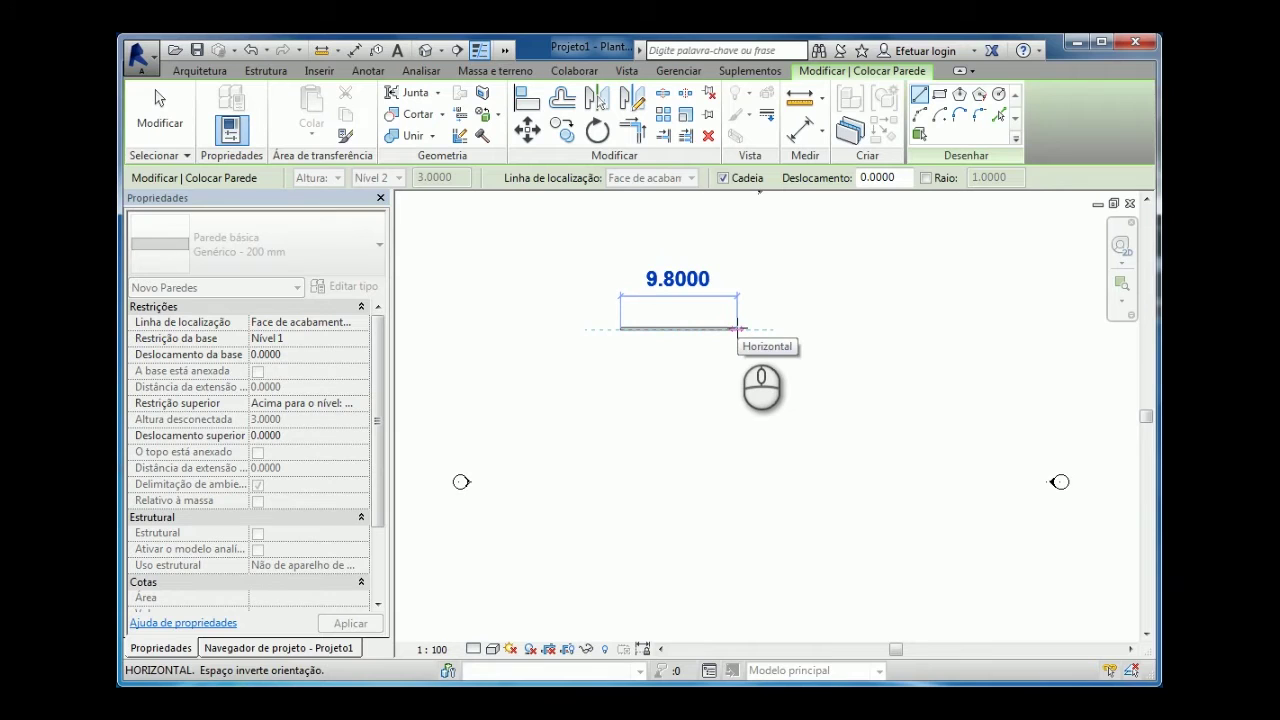
pyautogui.scroll(2, 738, 329)
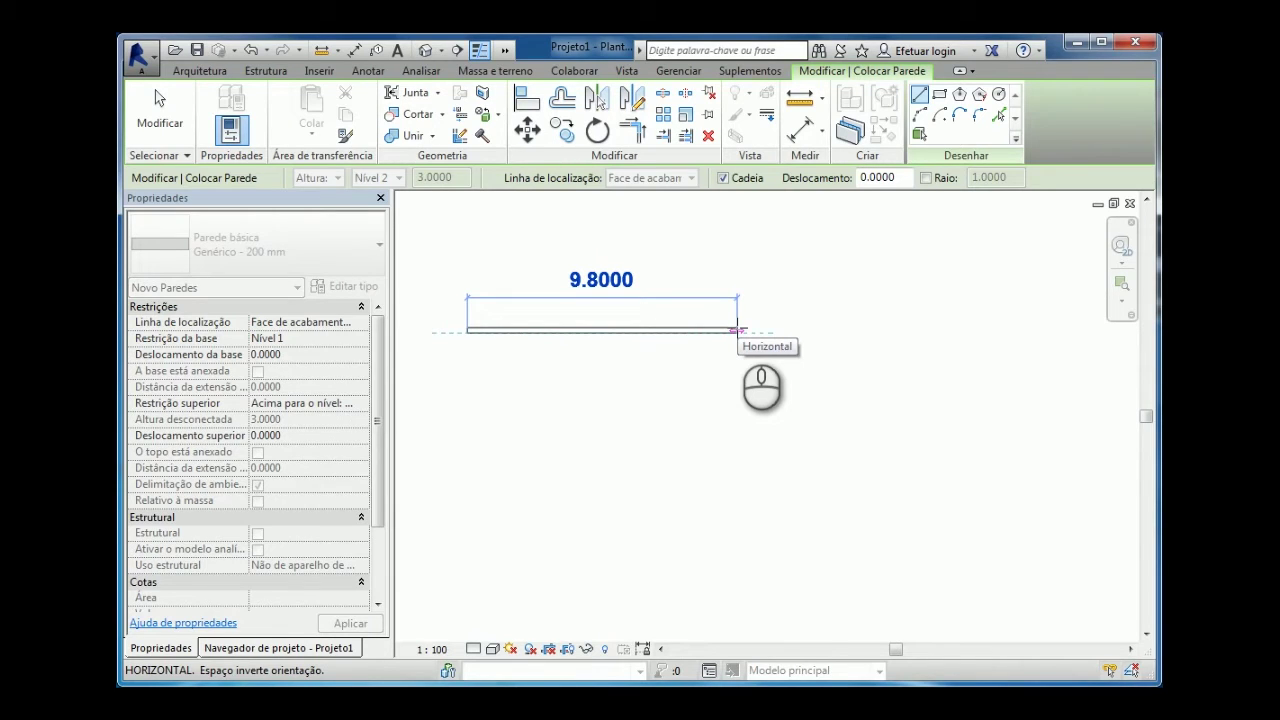
pyautogui.write('6')
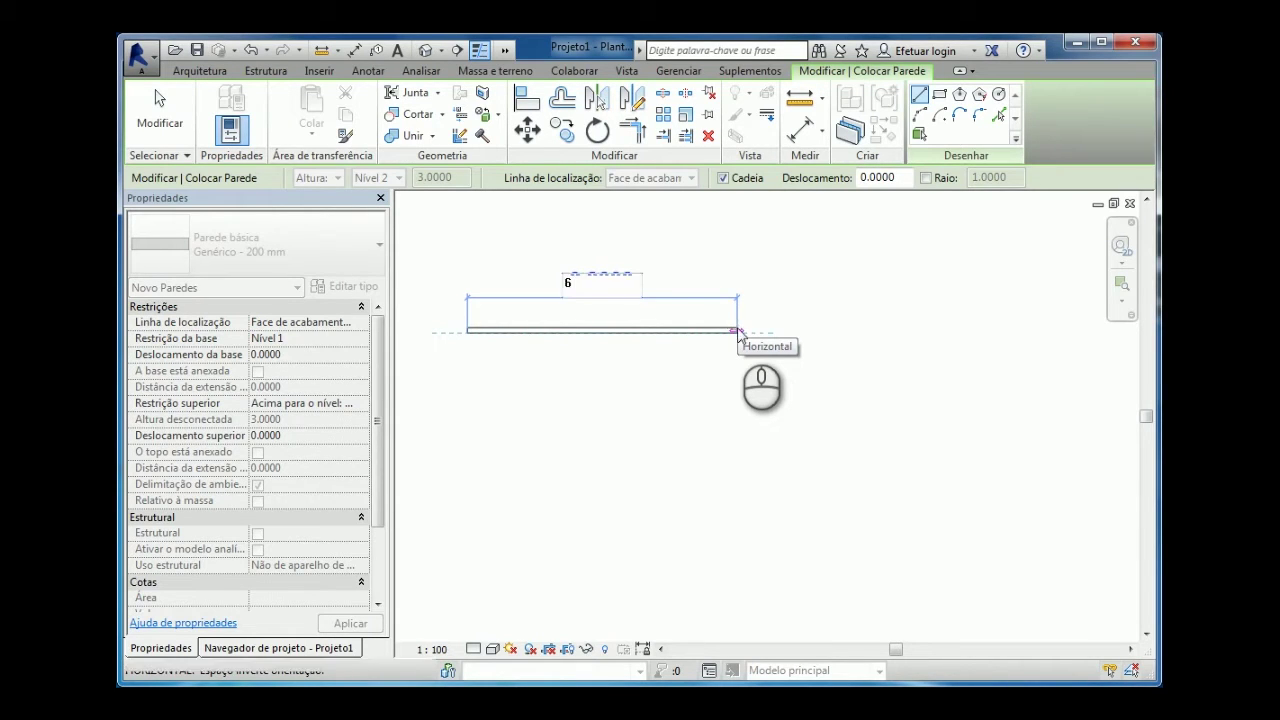
pyautogui.press('Return')
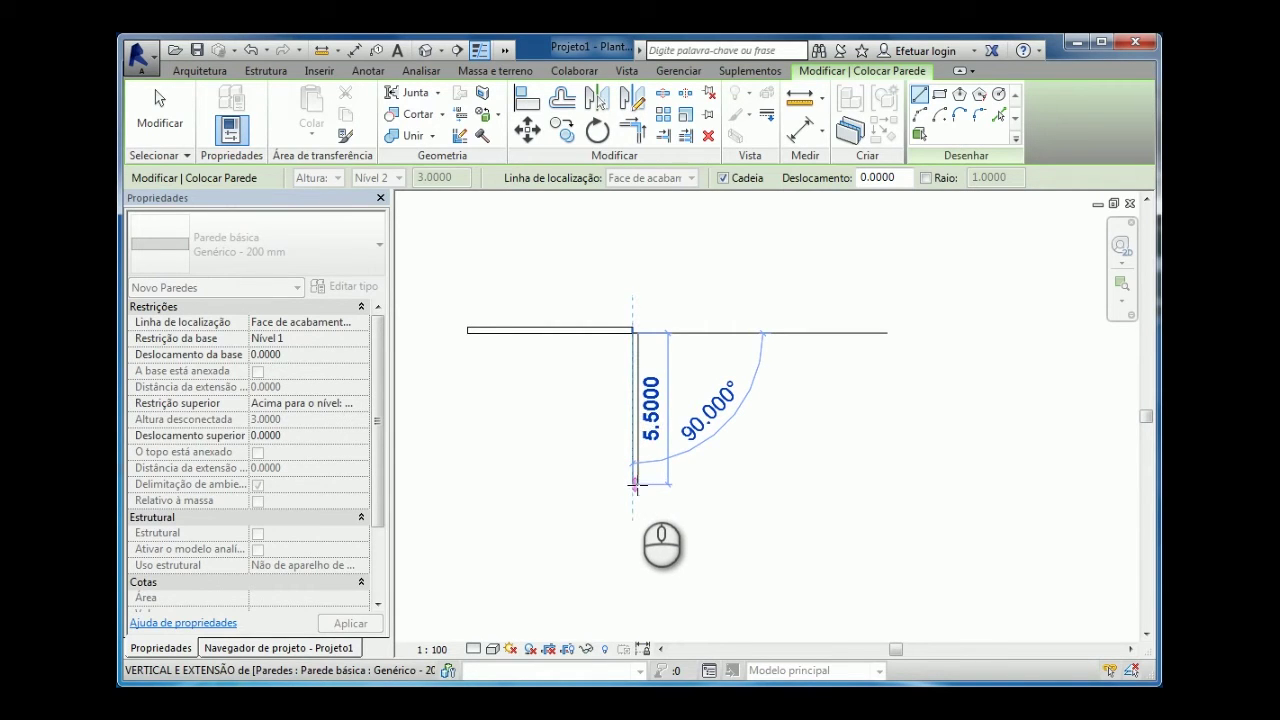
# - Continue the chain with a 4 m wall downwards, then close the rectangular room with its bottom and left walls
pyautogui.write('4')
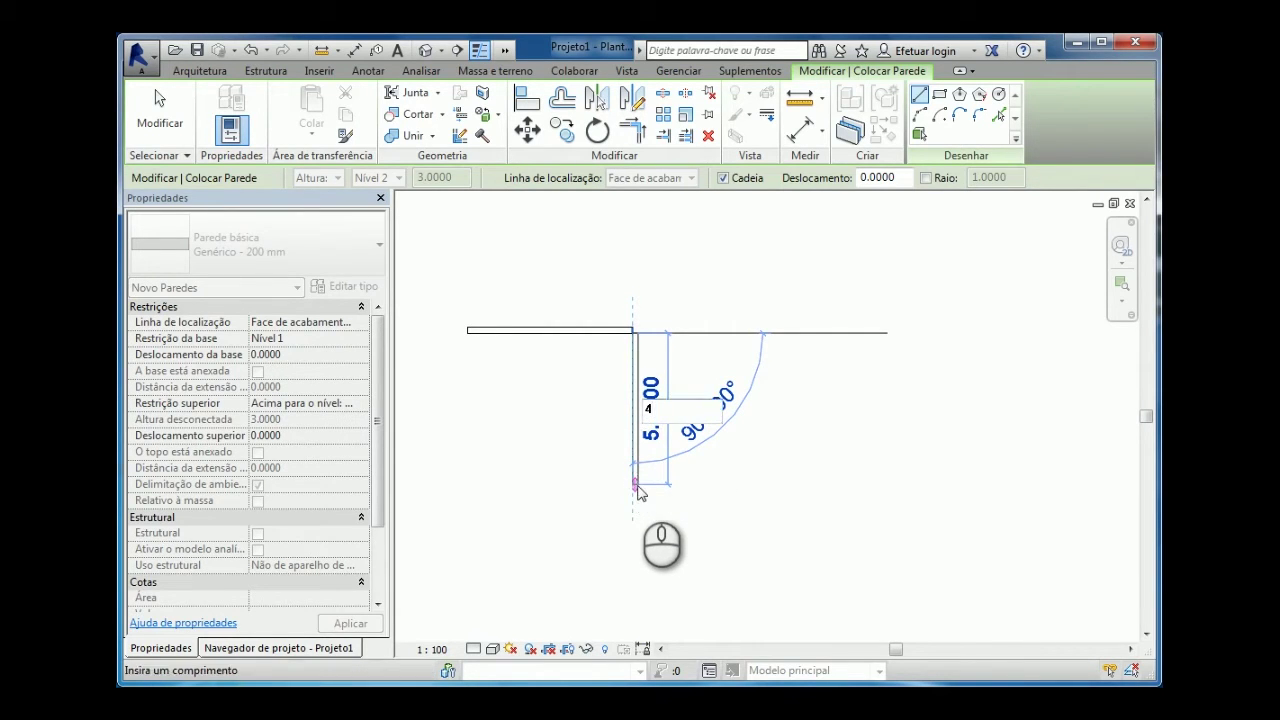
pyautogui.press('Return')
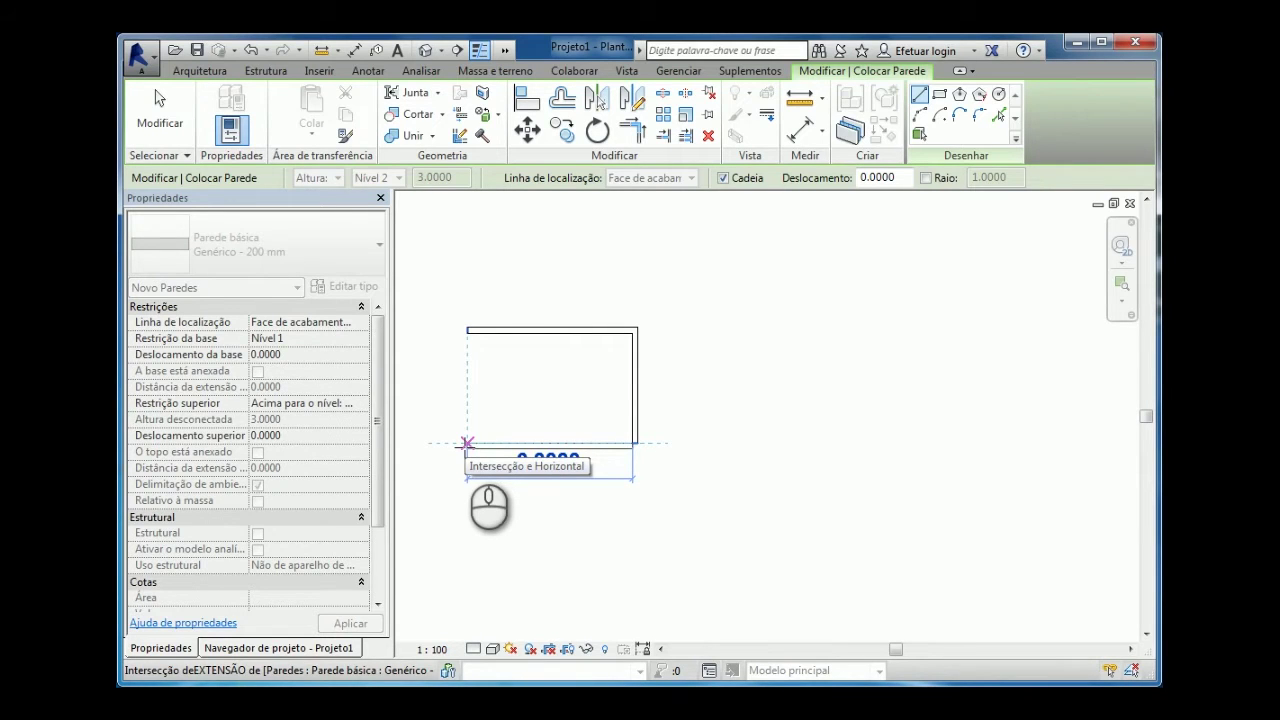
pyautogui.click(467, 443)
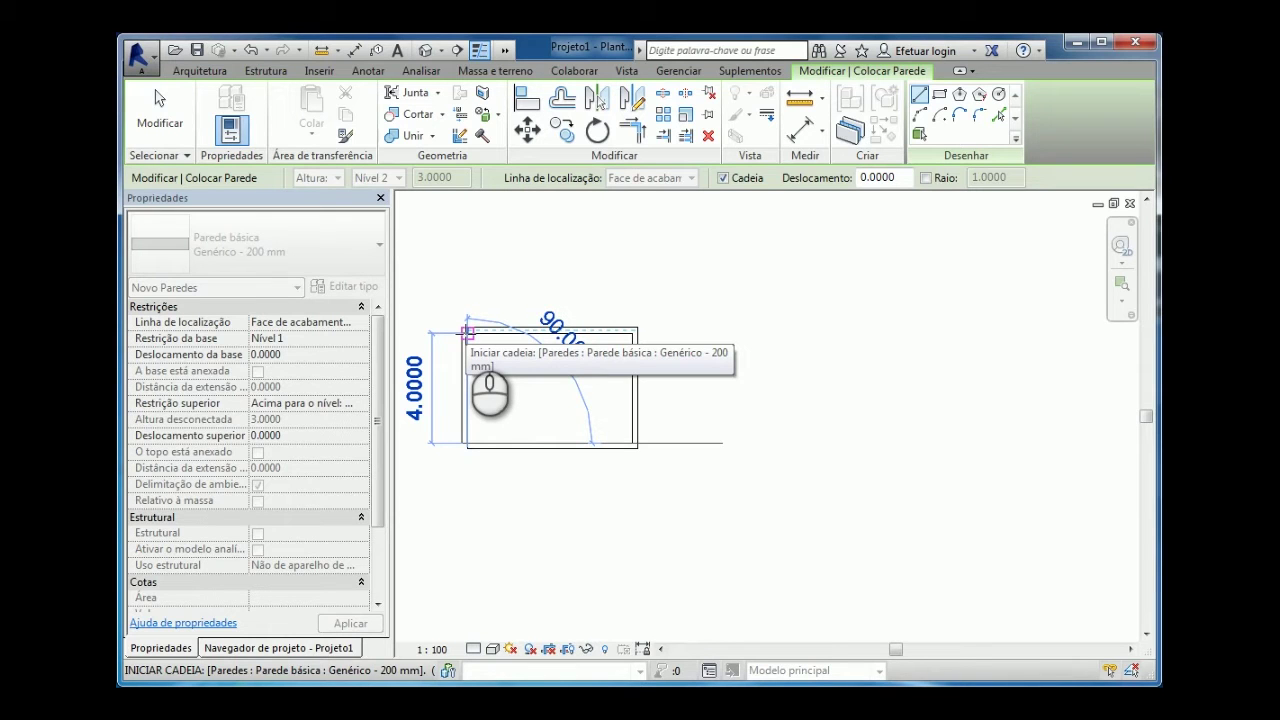
pyautogui.click(467, 331)
pyautogui.moveTo(539, 392); pyautogui.dragTo(629, 372, button='middle')
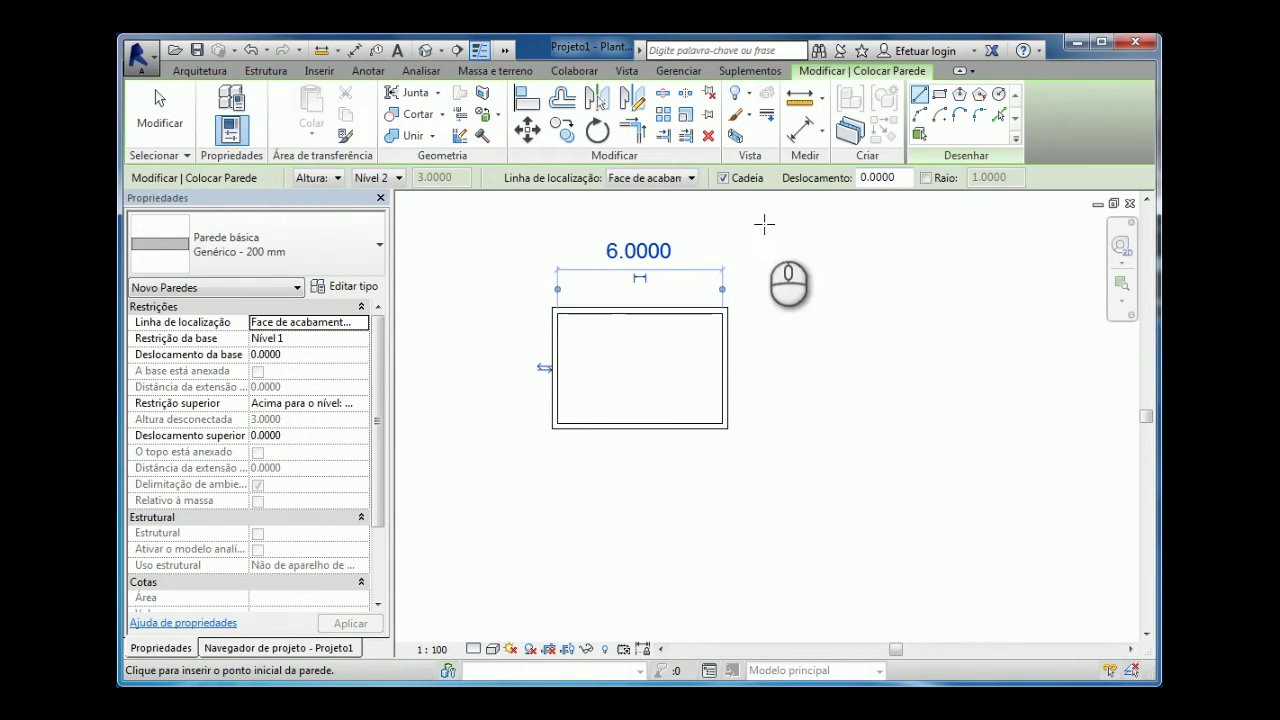
# - Set the location line to Linha central da parede and draw a 5 m wall downwards from the midpoint of the room's bottom wall
pyautogui.click(691, 179)
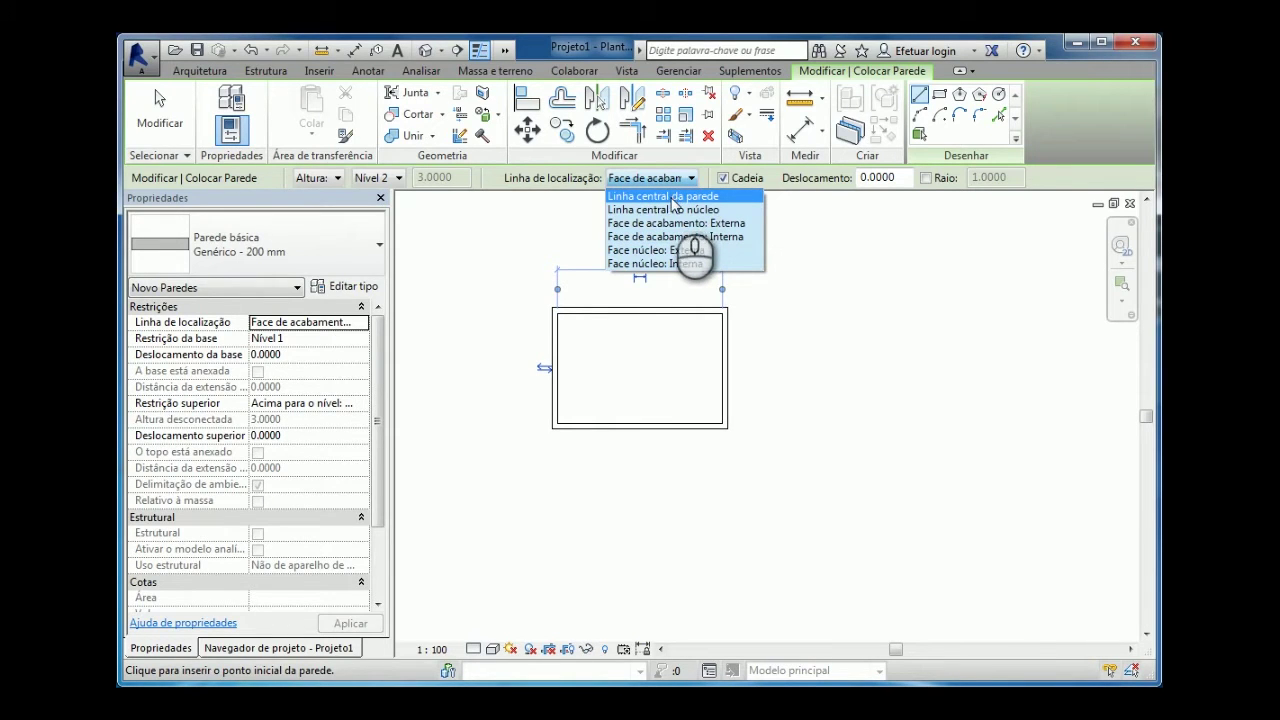
pyautogui.click(672, 197)
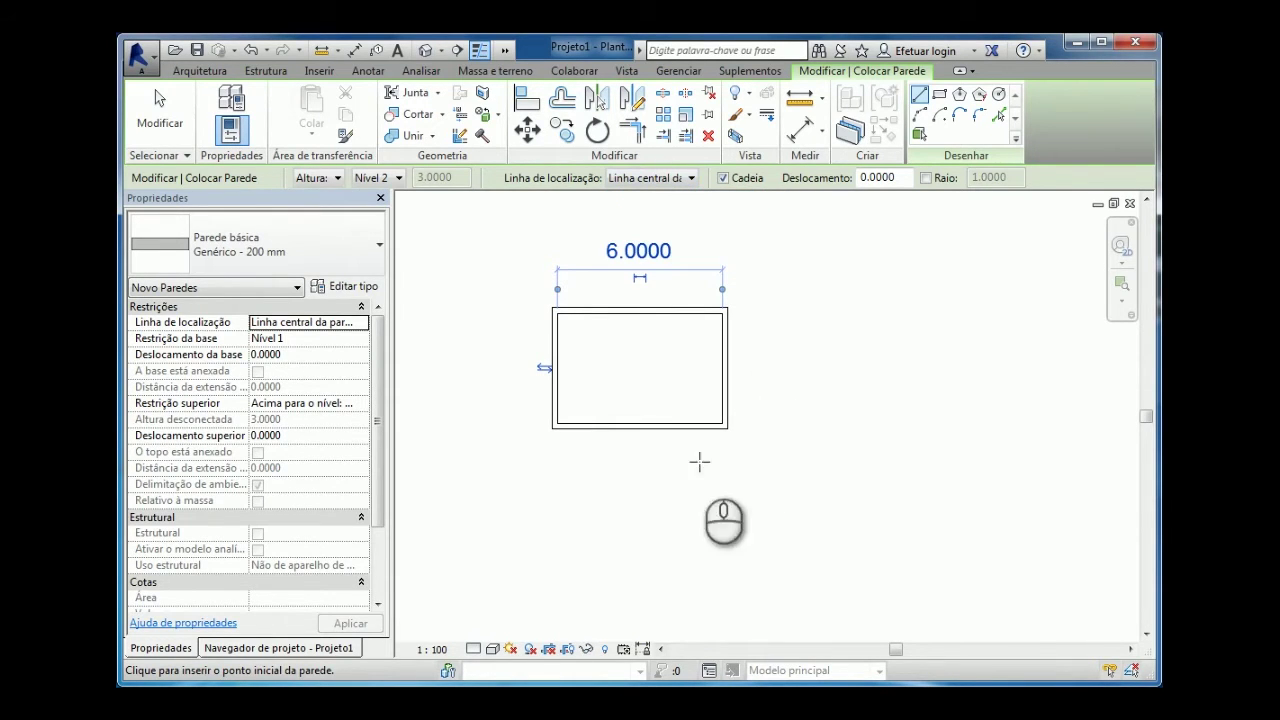
pyautogui.click(640, 425)
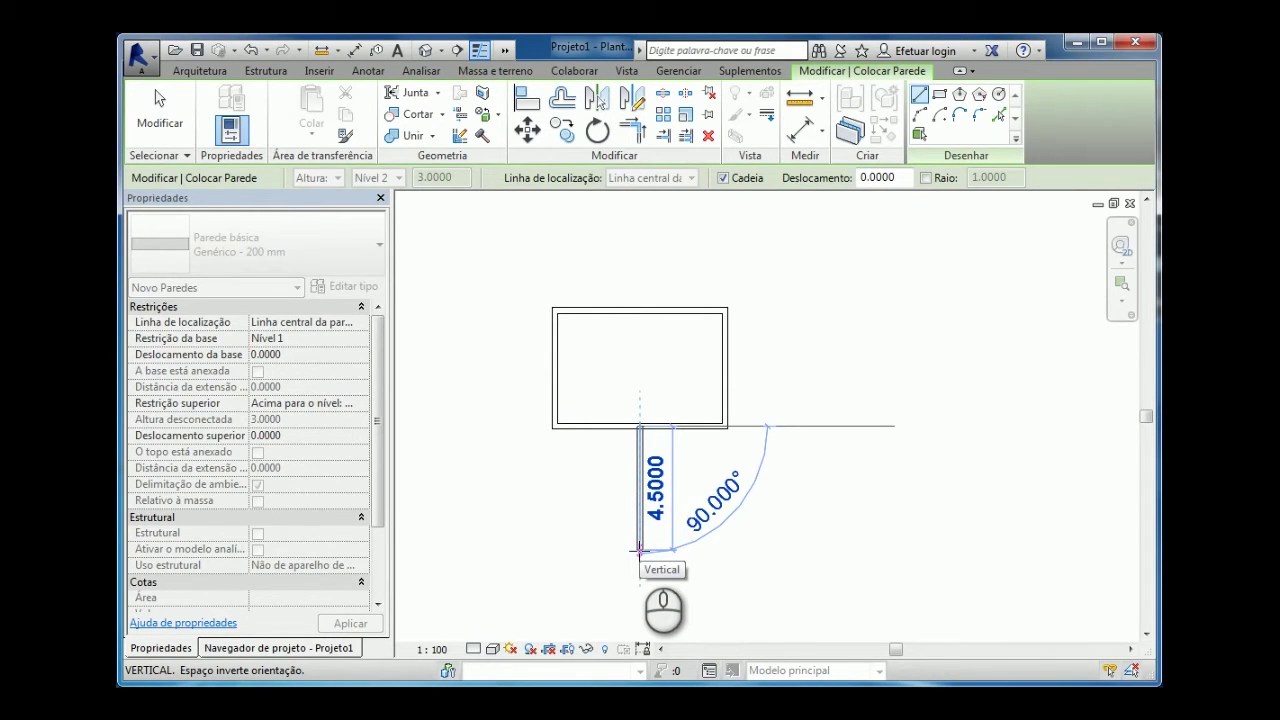
pyautogui.write('5')
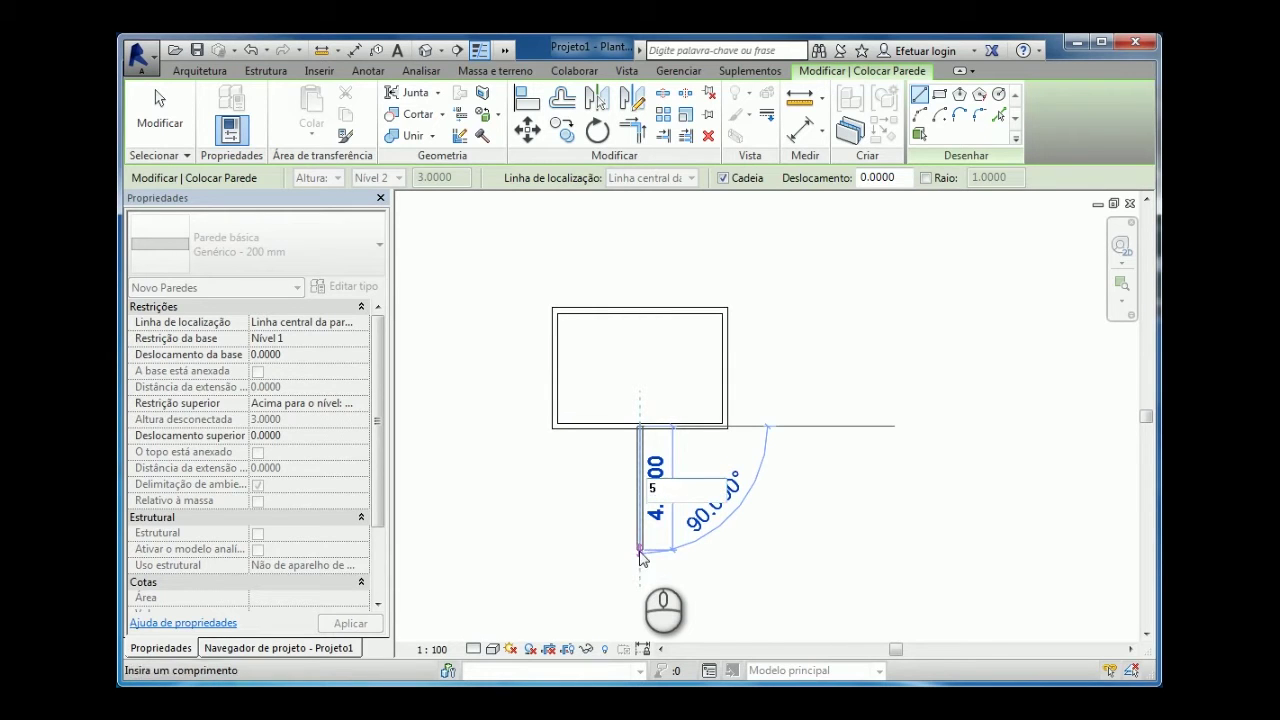
pyautogui.press('Return')
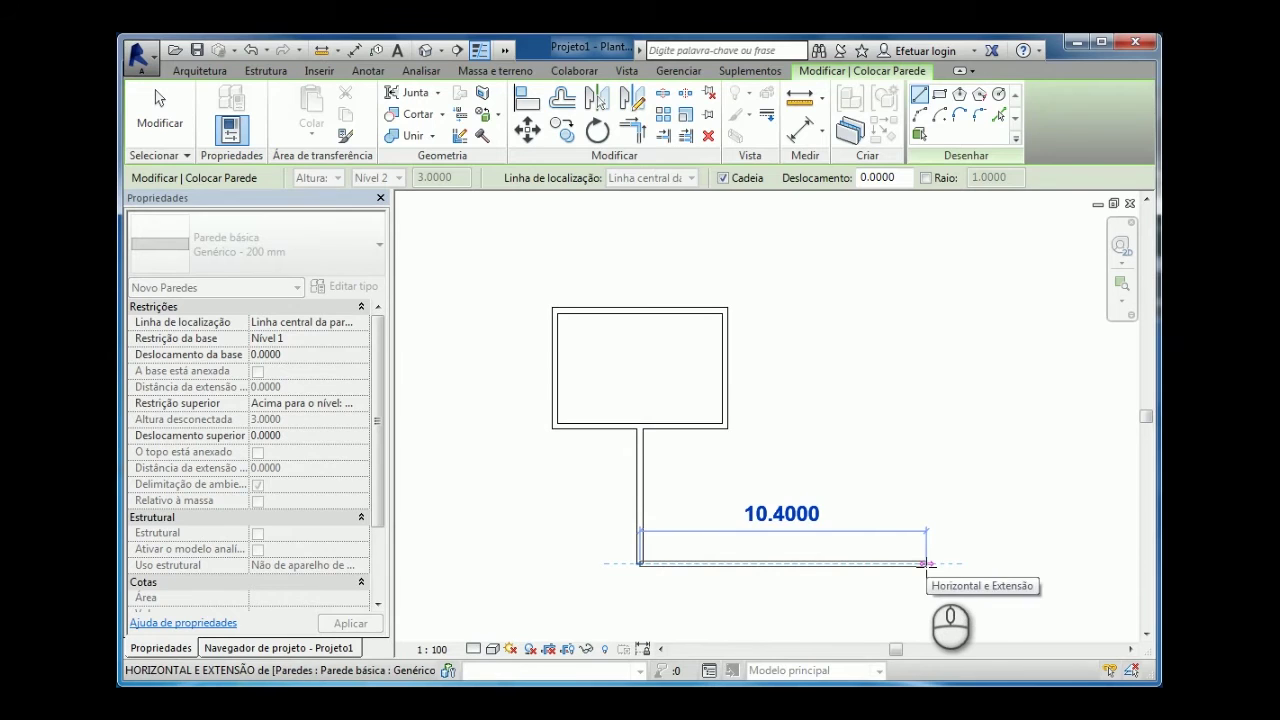
# - Continue with an 11 m wall to the right and a 7.7 m wall upwards, then close the second room against the first room's right wall
pyautogui.write('11')
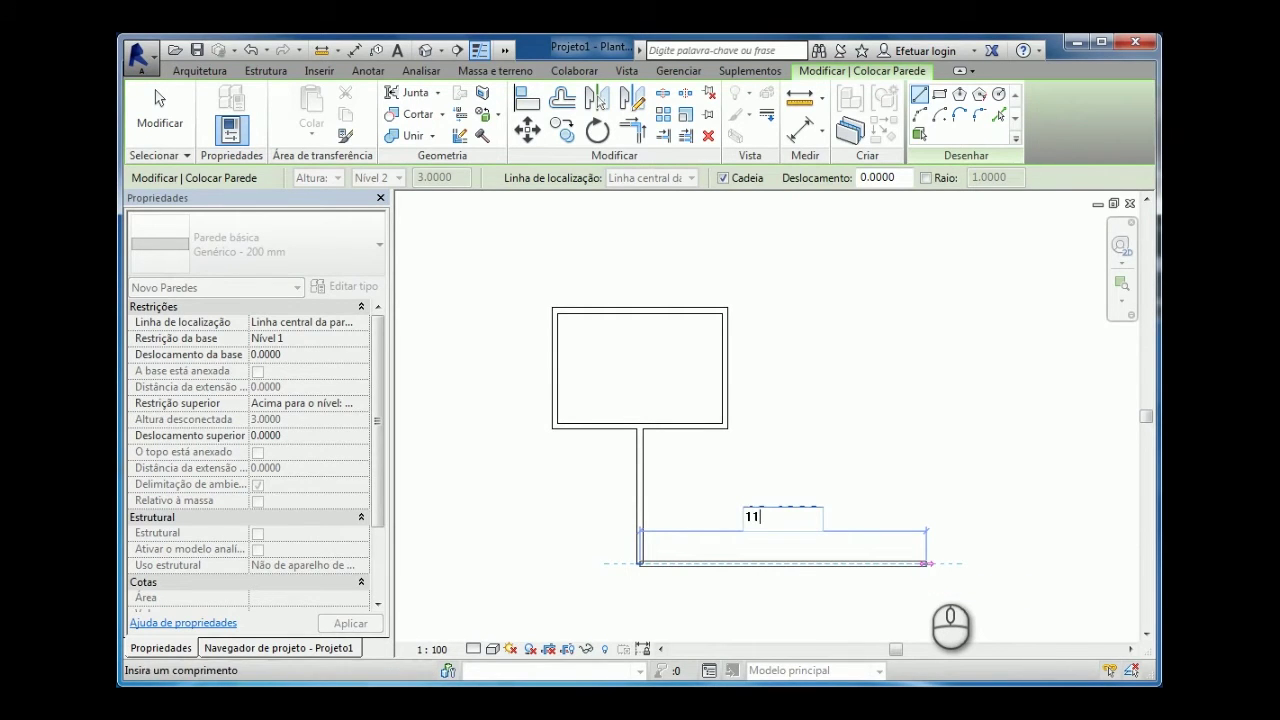
pyautogui.press('Return')
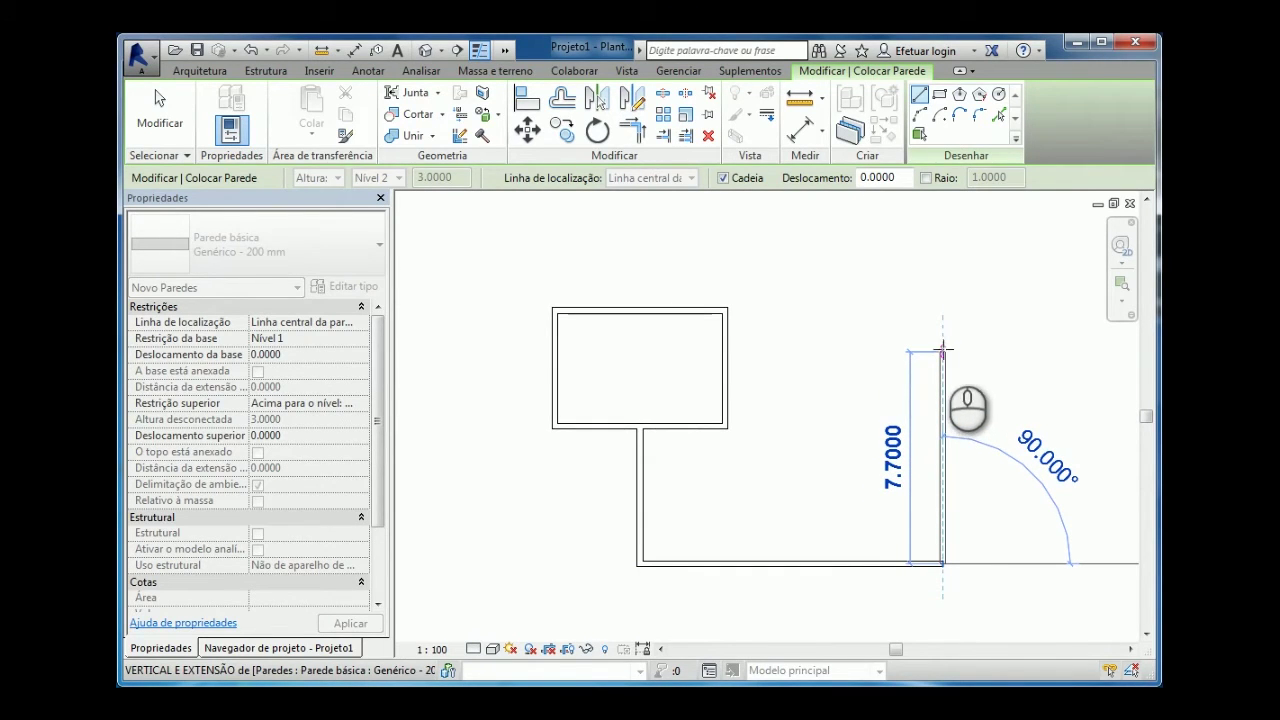
pyautogui.click(944, 349)
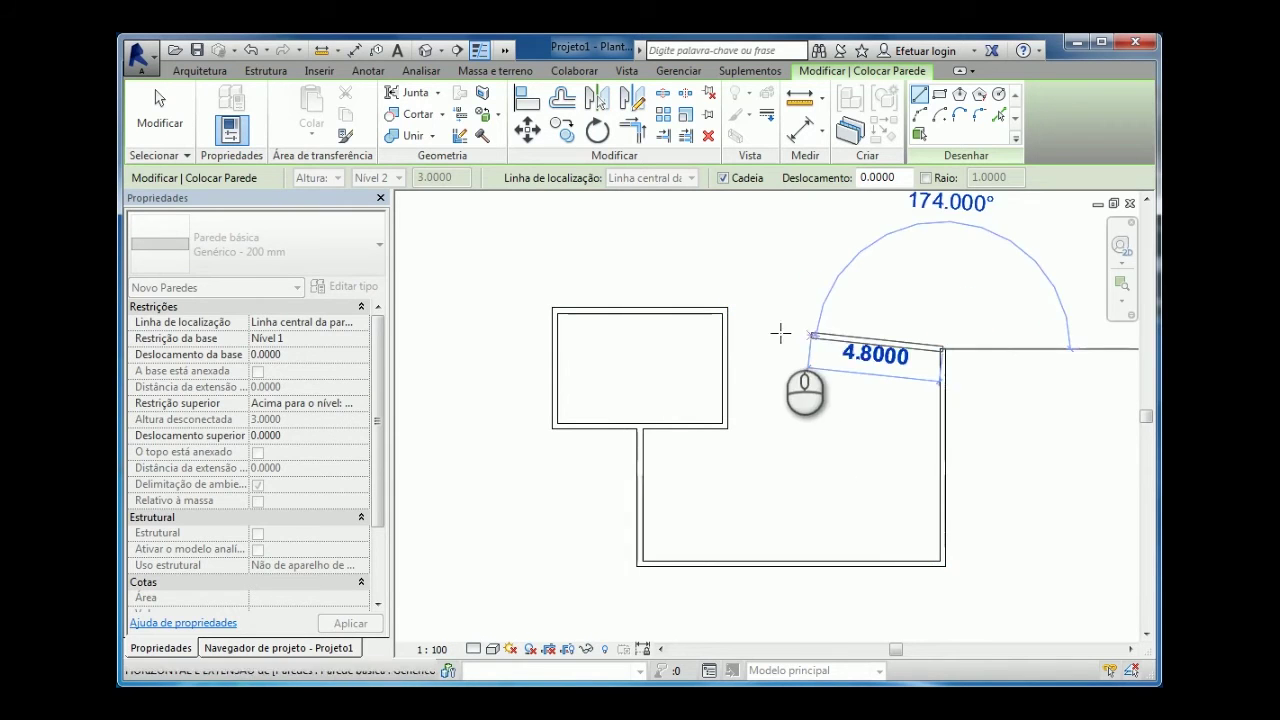
pyautogui.click(725, 349)
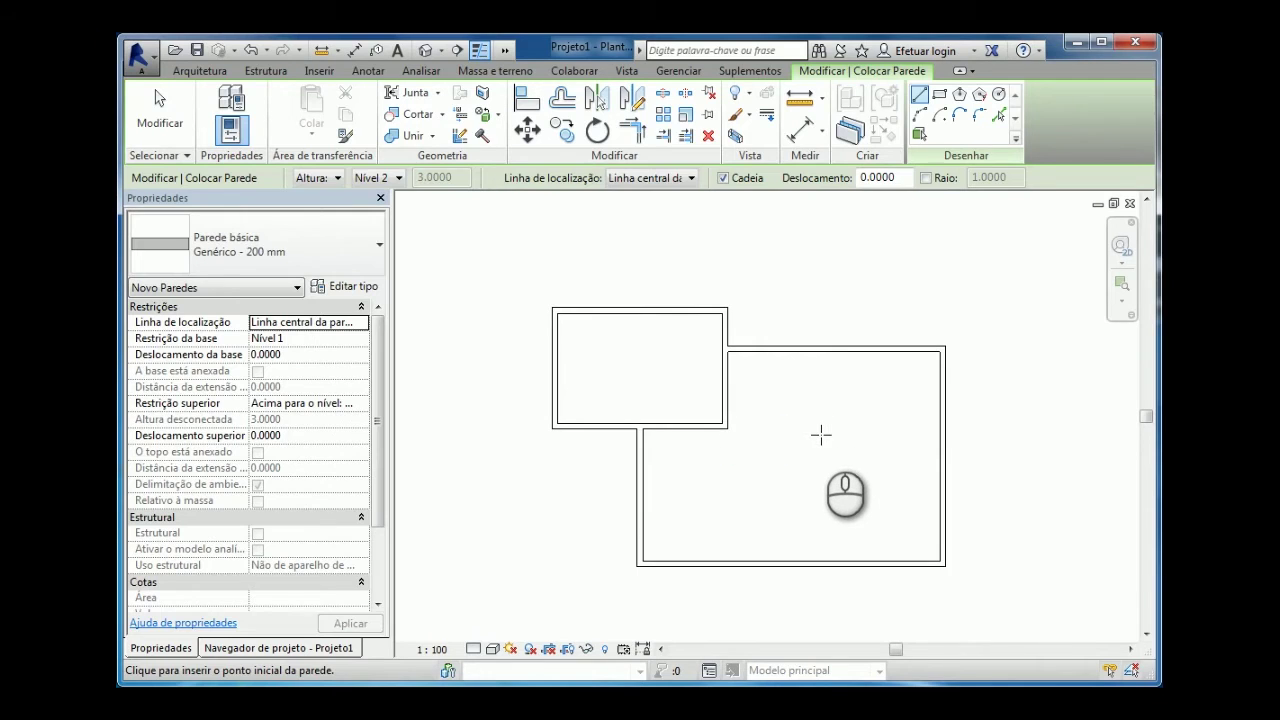
pyautogui.press('Escape')
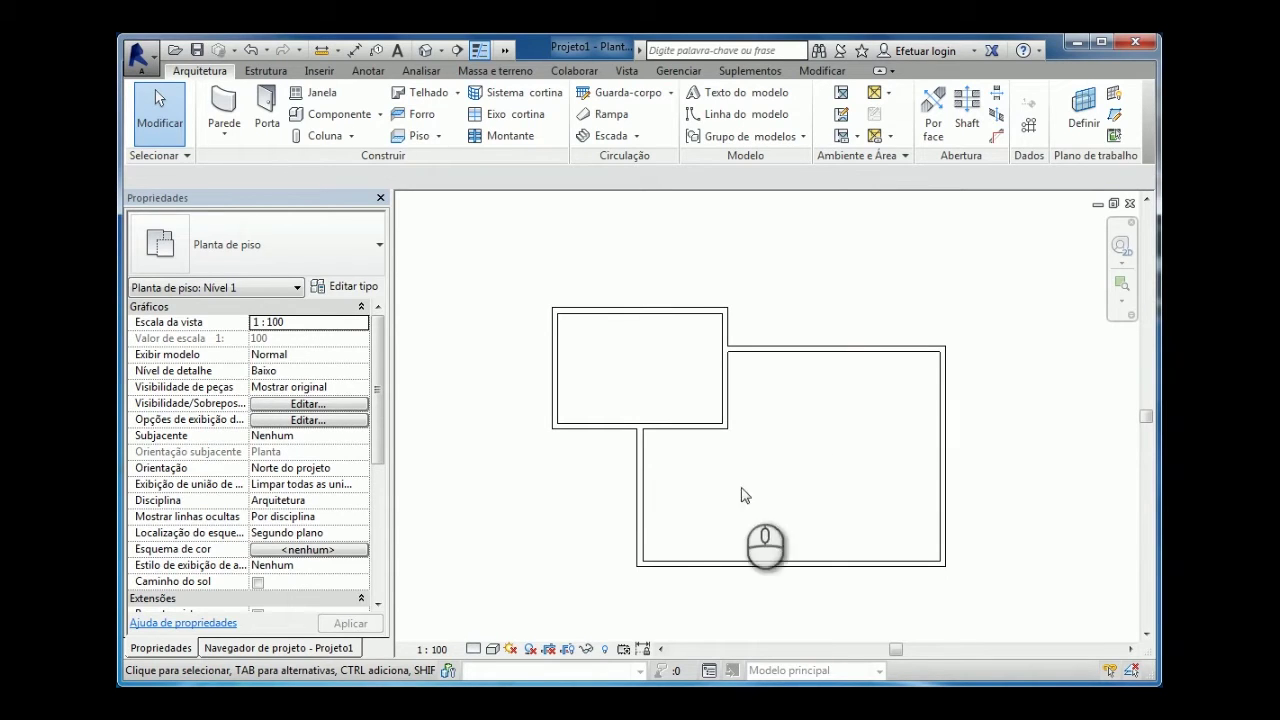
# - Open the Sul elevation and examine the wall heights against the levels Nível 1 and Nível 2
pyautogui.click(260, 648)
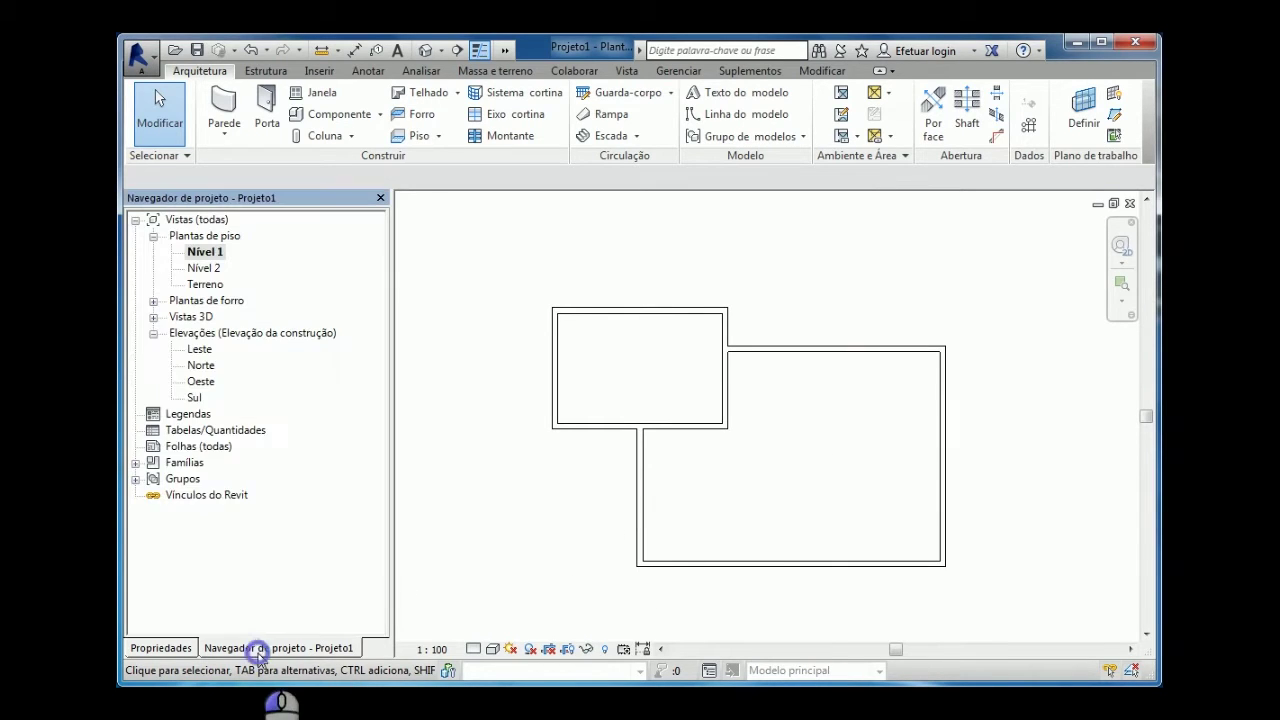
pyautogui.doubleClick(195, 398)
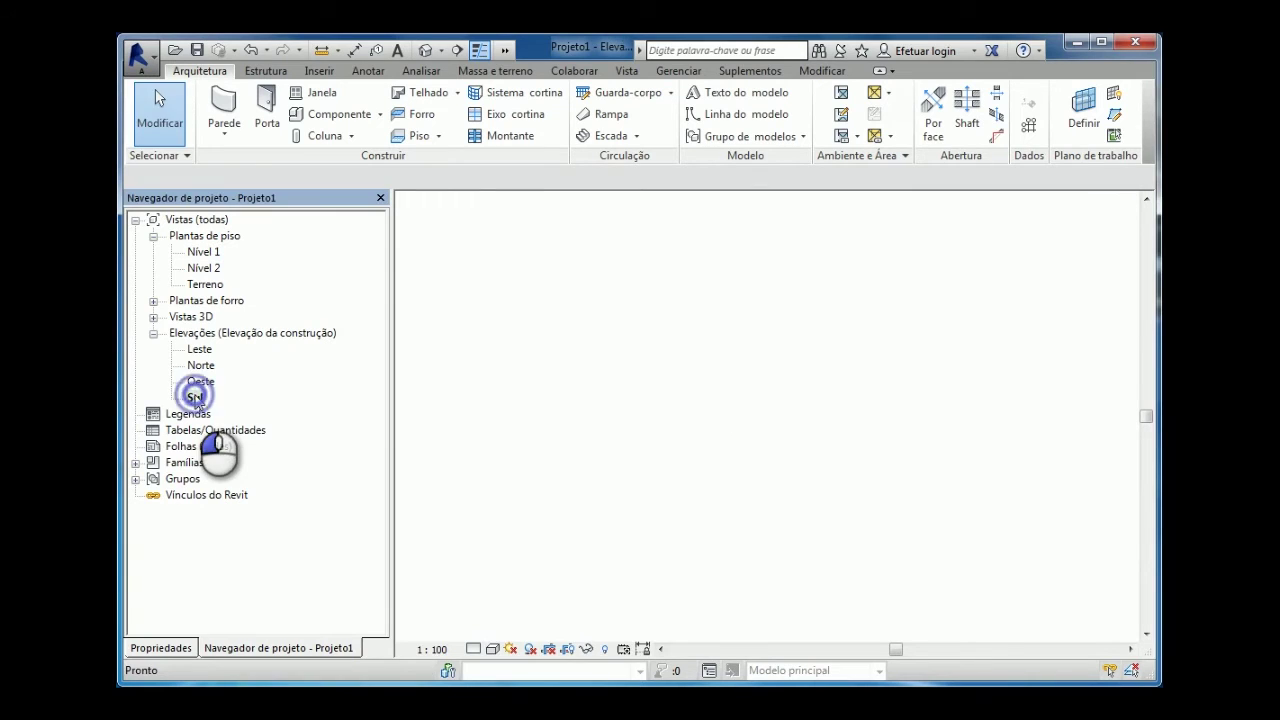
pyautogui.scroll(-2, 640, 425)
pyautogui.moveTo(640, 425); pyautogui.dragTo(840, 442, button='middle')
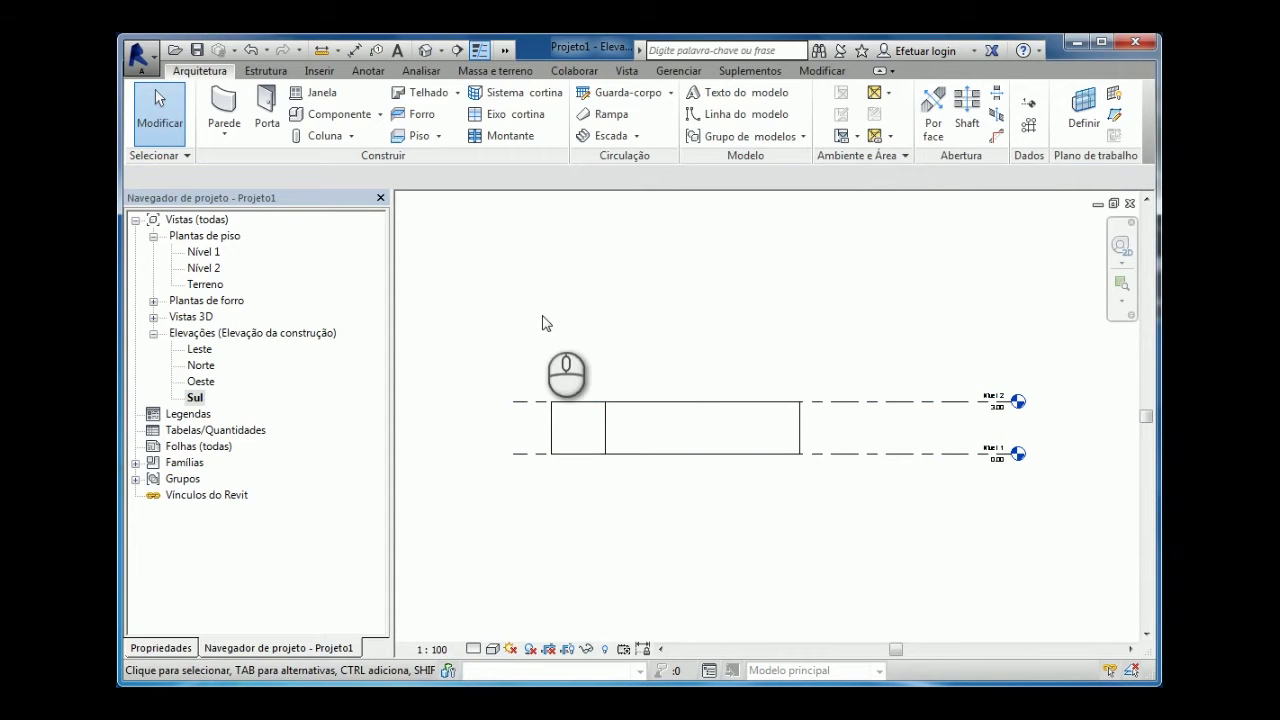
# - Open the default 3D view and orbit around the two rooms to examine the walls
pyautogui.click(424, 51)
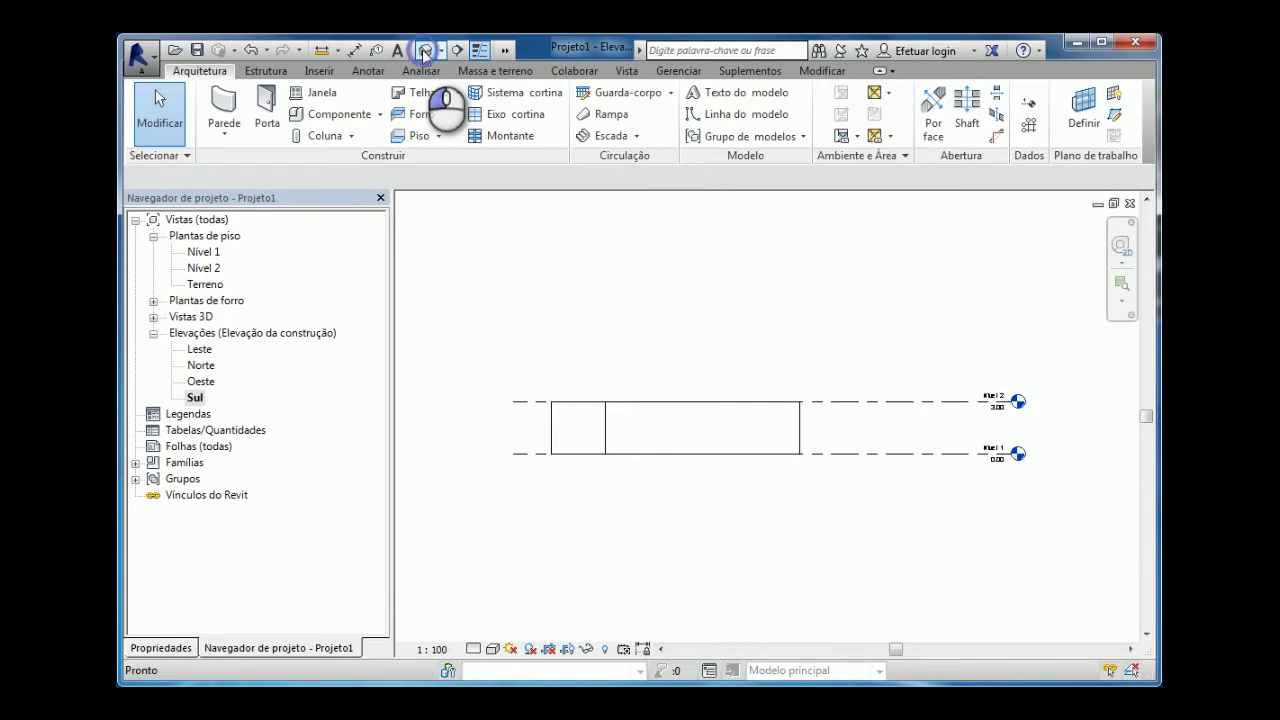
pyautogui.scroll(-3, 480, 458)
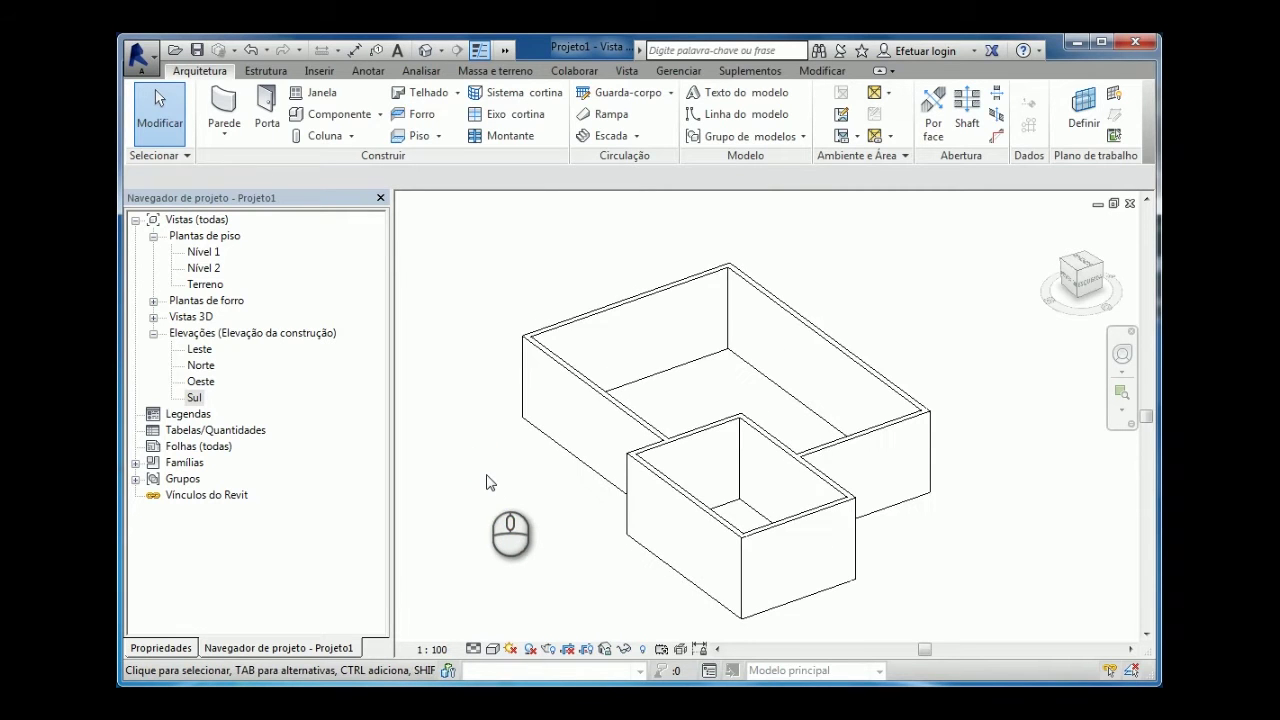
pyautogui.keyDown('shift'); pyautogui.moveTo(497, 494); pyautogui.dragTo(698, 528, button='middle'); pyautogui.keyUp('shift')
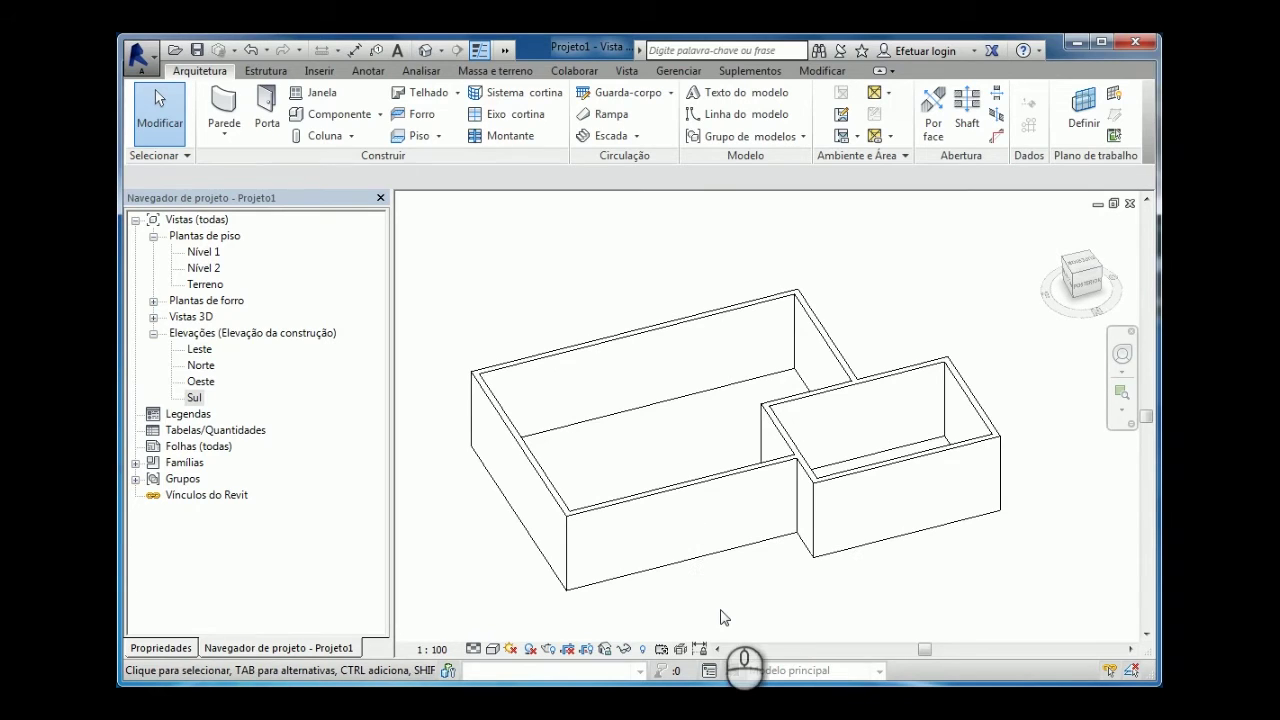
# - Return to the Nível 1 floor plan and examine the temporary dimensions of the first room's walls
pyautogui.doubleClick(199, 251)
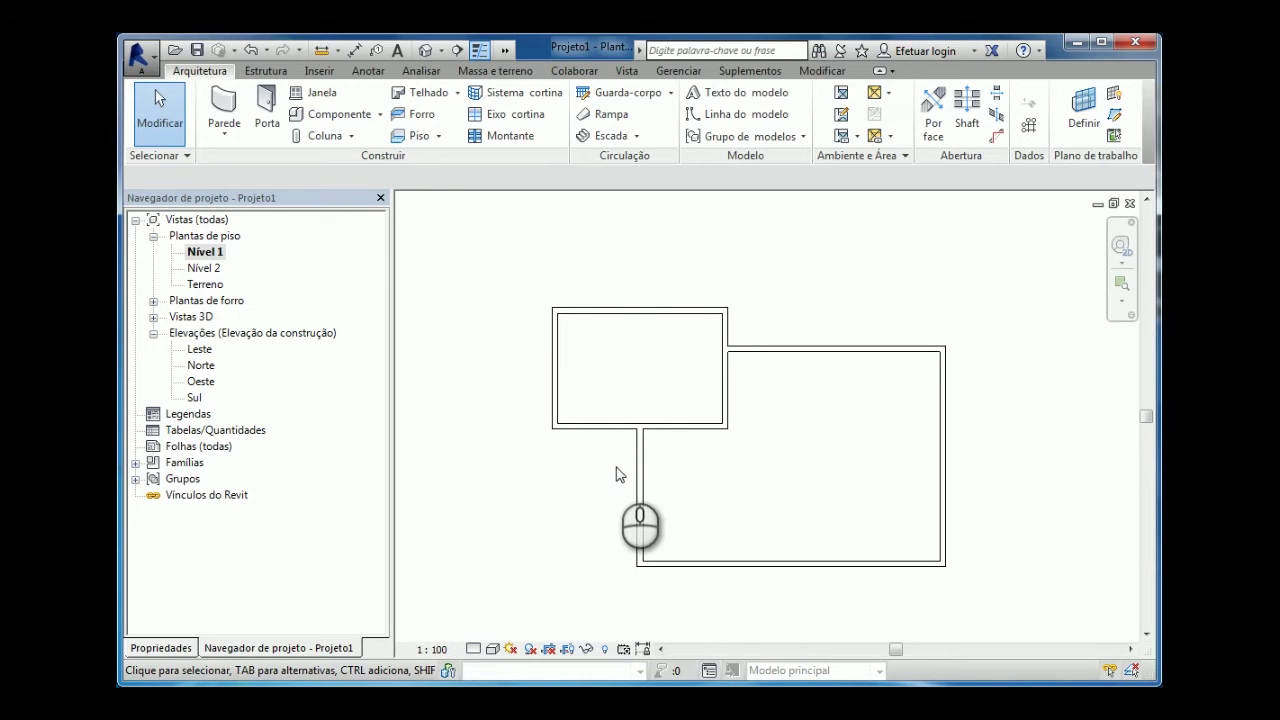
pyautogui.click(557, 358)
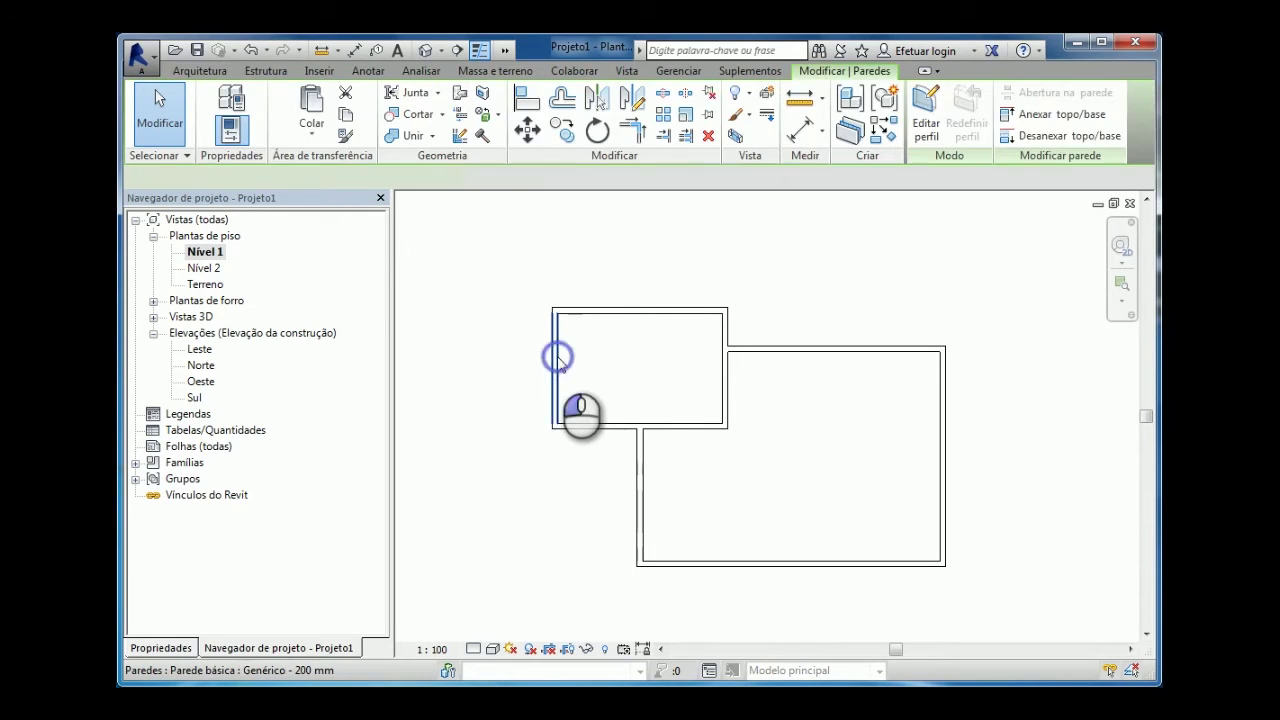
pyautogui.click(657, 313)
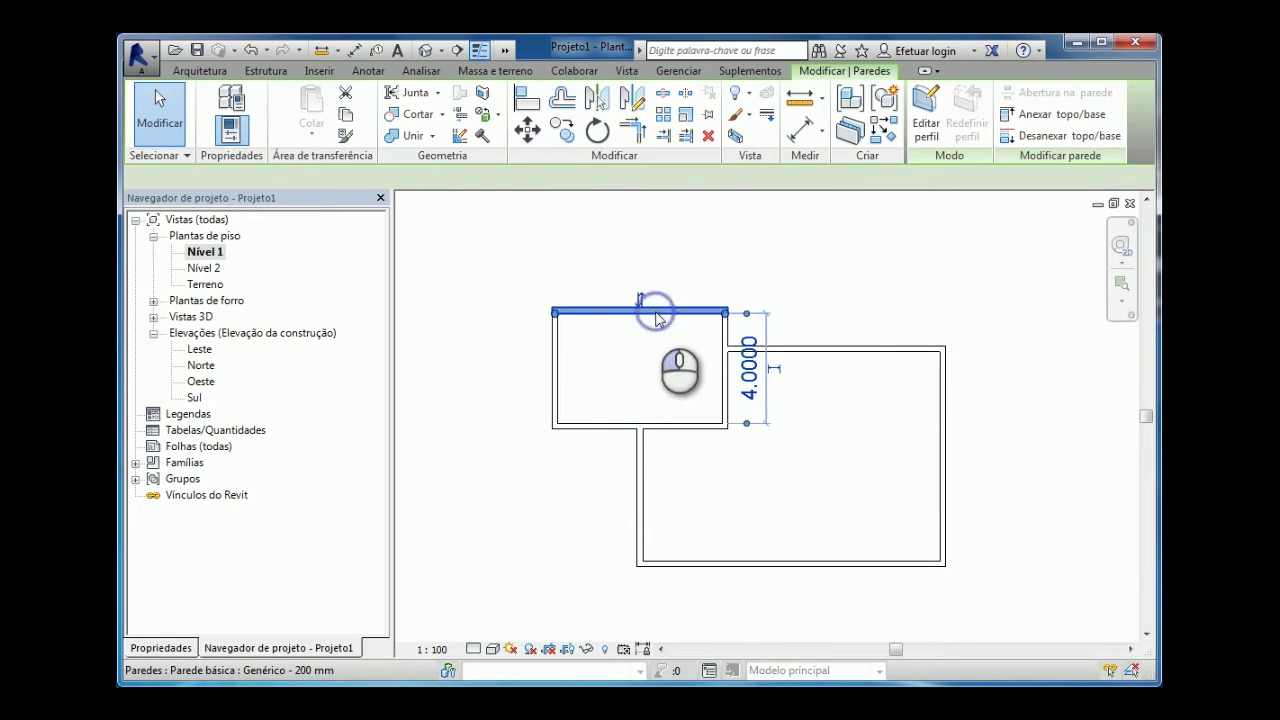
pyautogui.click(694, 426)
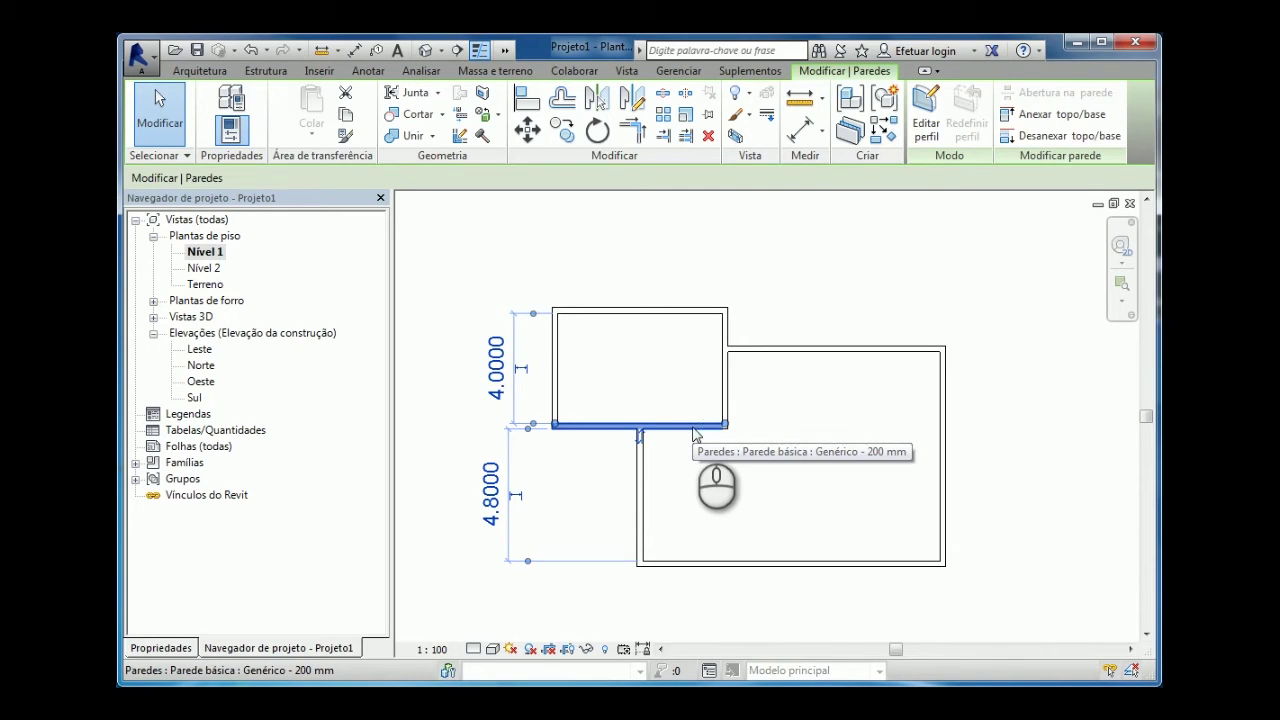
pyautogui.click(727, 382)
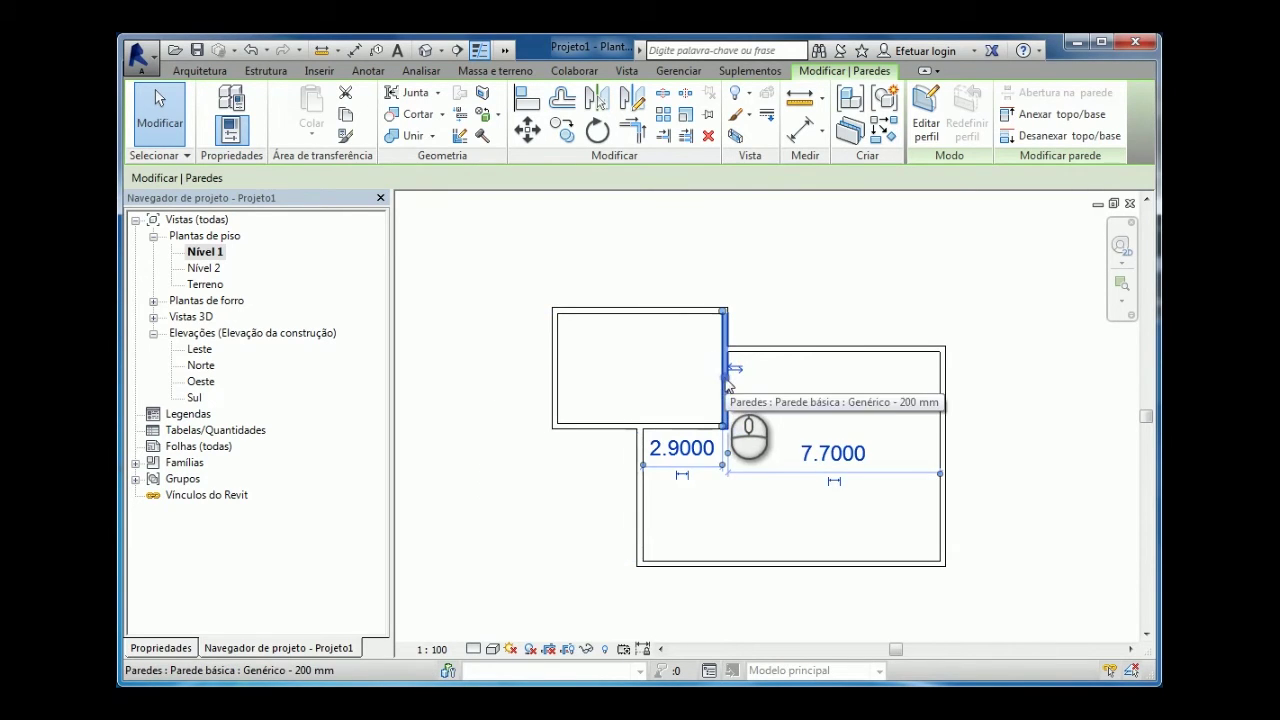
# - Move the first room's top wall by setting its temporary dimension to the bottom wall to 5 m
pyautogui.click(688, 312)
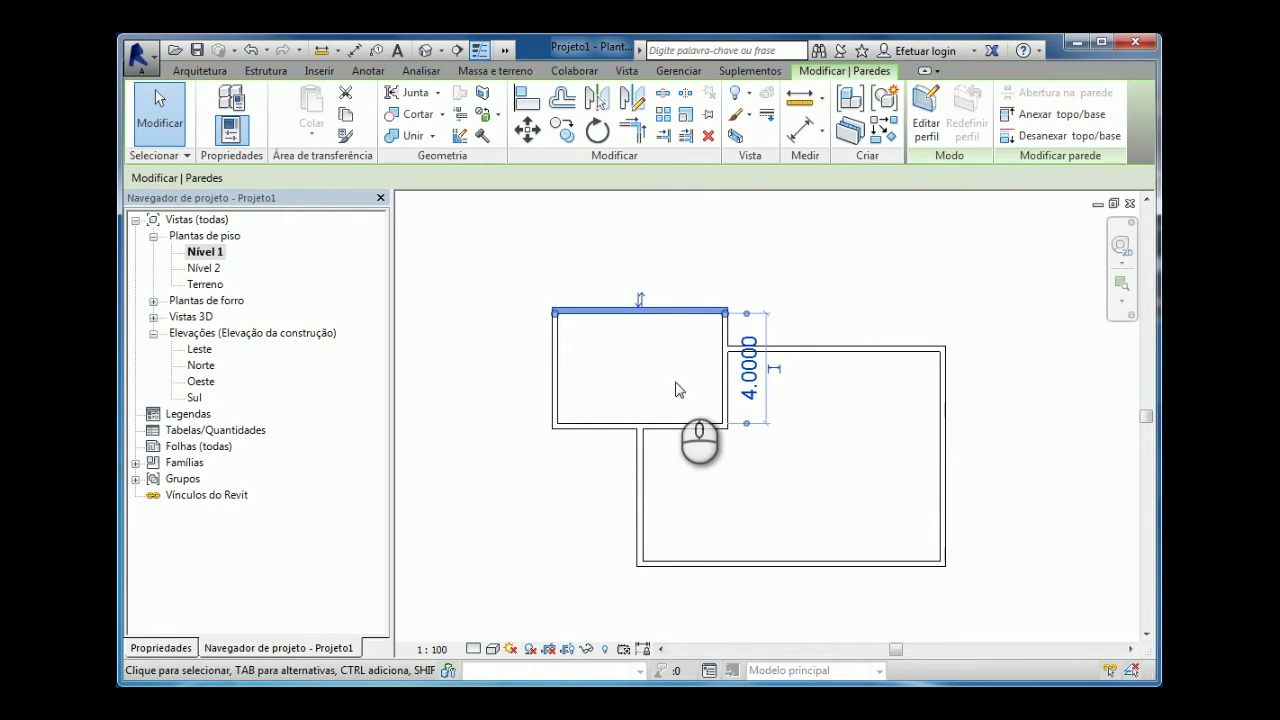
pyautogui.click(749, 368)
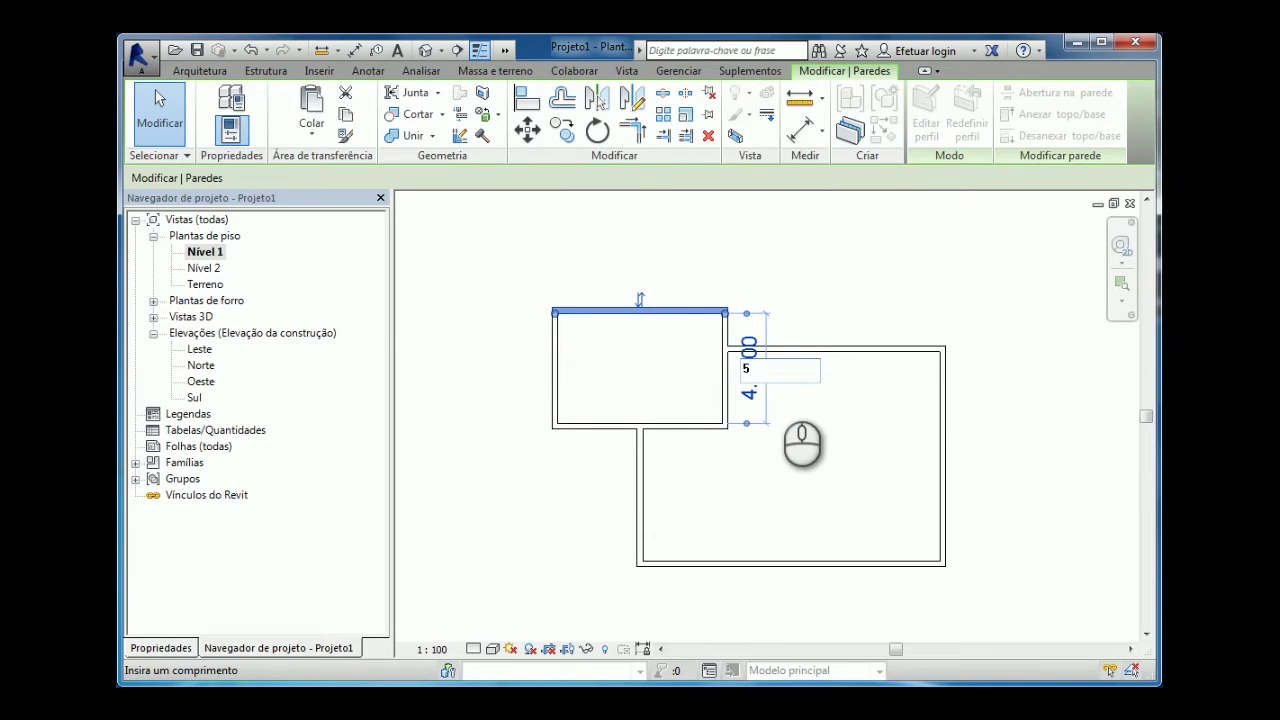
pyautogui.write('5')
pyautogui.press('Return')
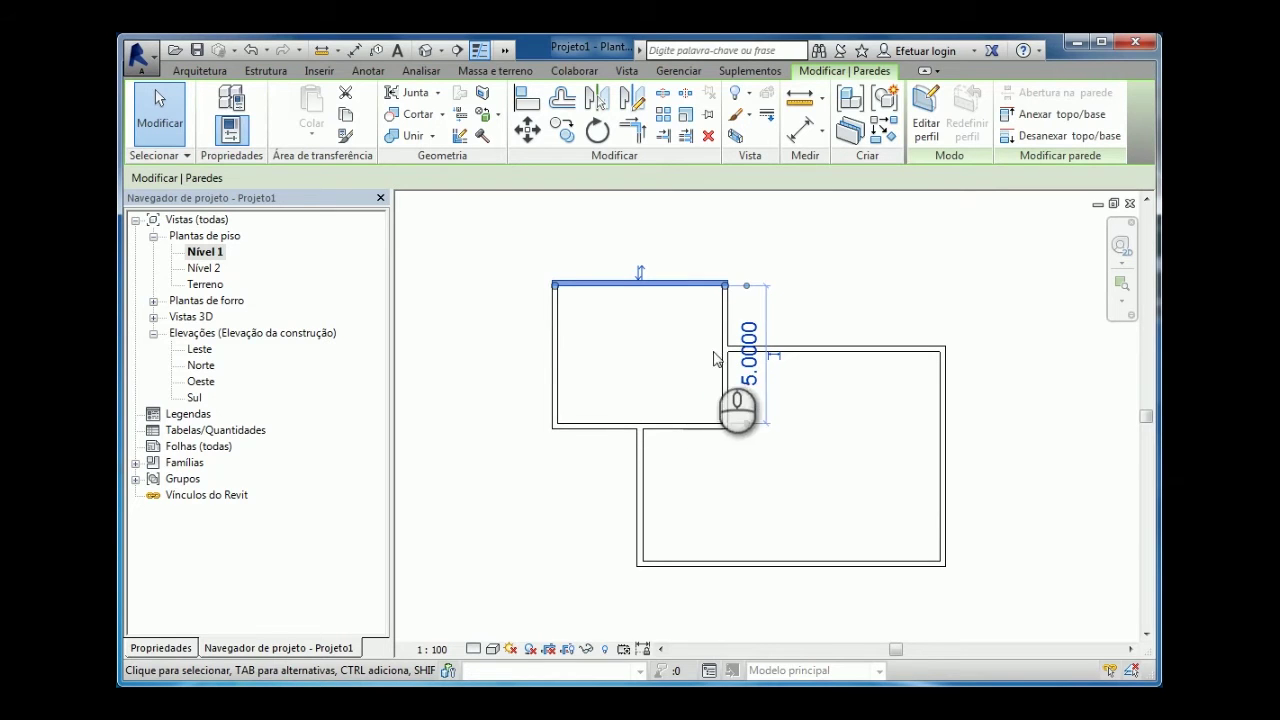
pyautogui.click(669, 352)
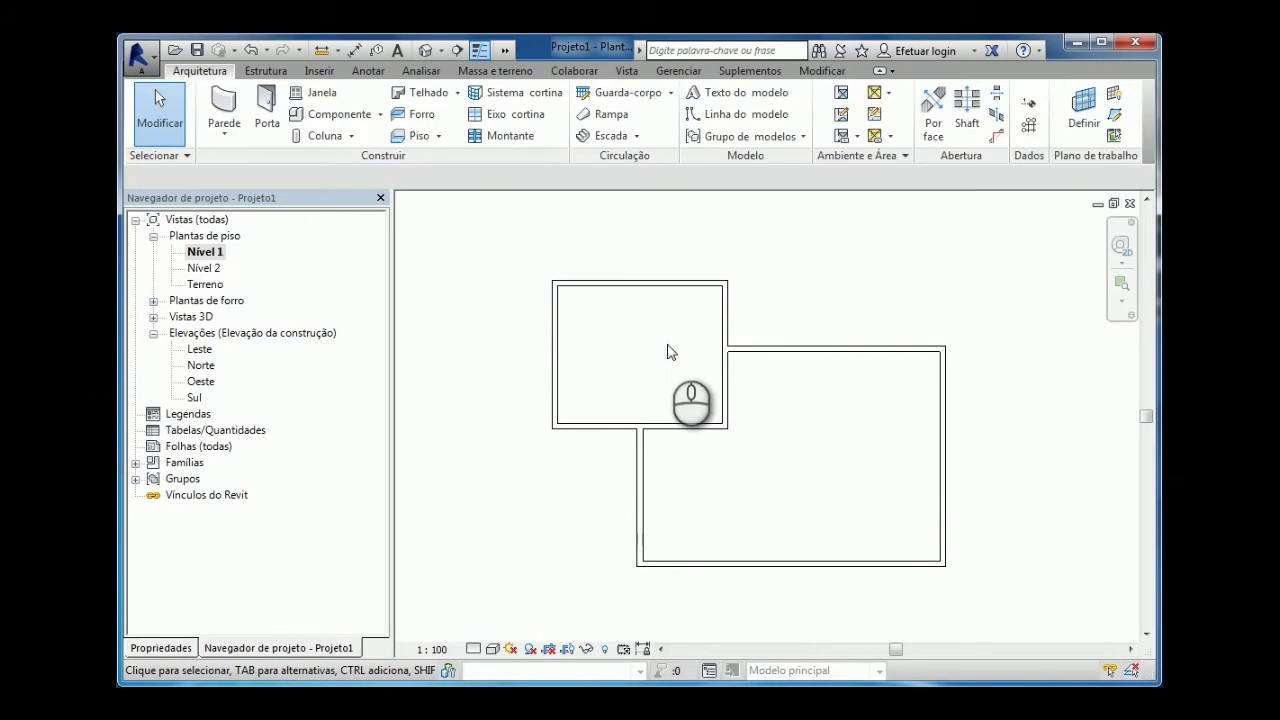
# - Flip the orientation of the first room's left wall and flip it back to its original side
pyautogui.click(611, 433)
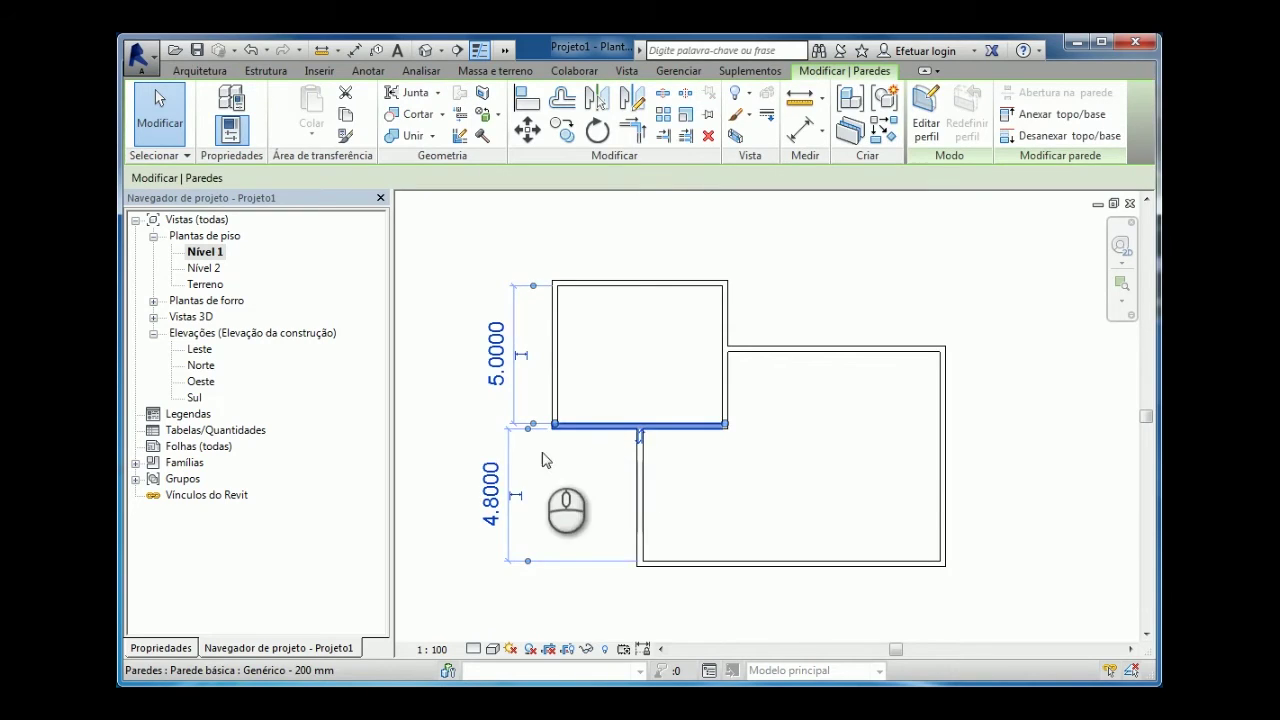
pyautogui.click(556, 355)
pyautogui.scroll(3, 558, 320)
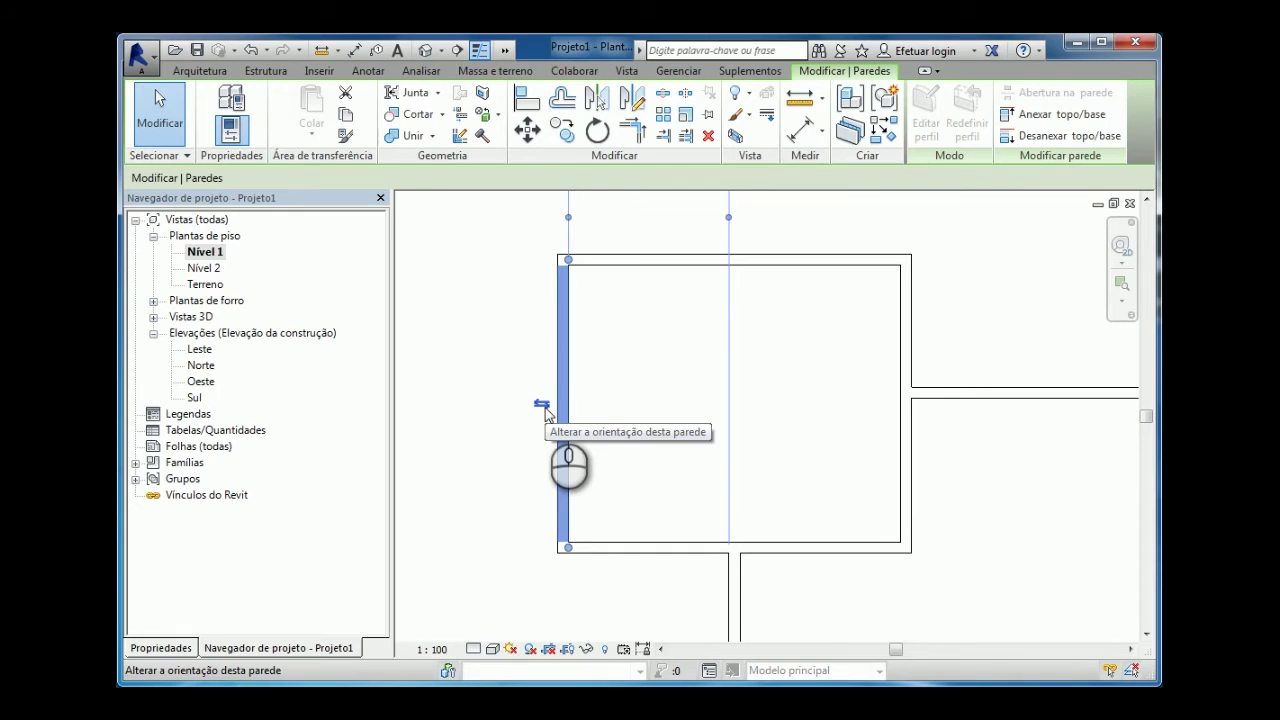
pyautogui.scroll(-2, 629, 414)
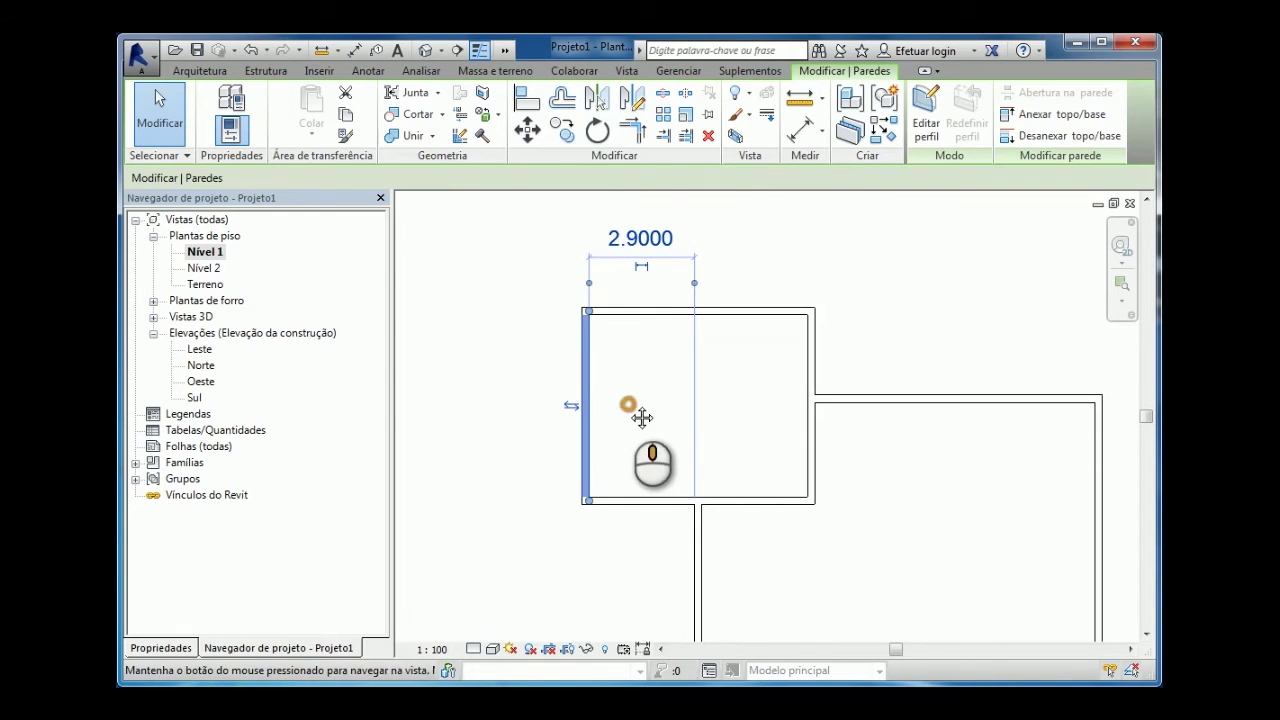
pyautogui.moveTo(642, 417); pyautogui.dragTo(612, 426, button='middle')
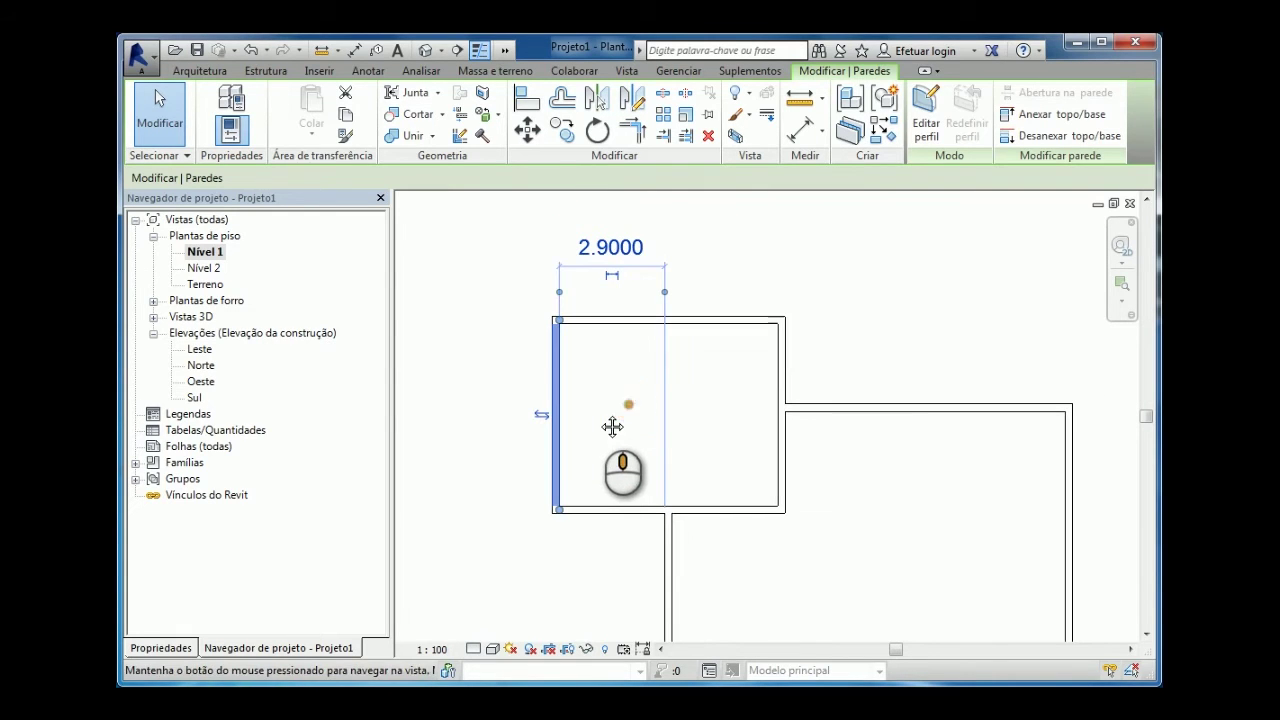
pyautogui.click(541, 418)
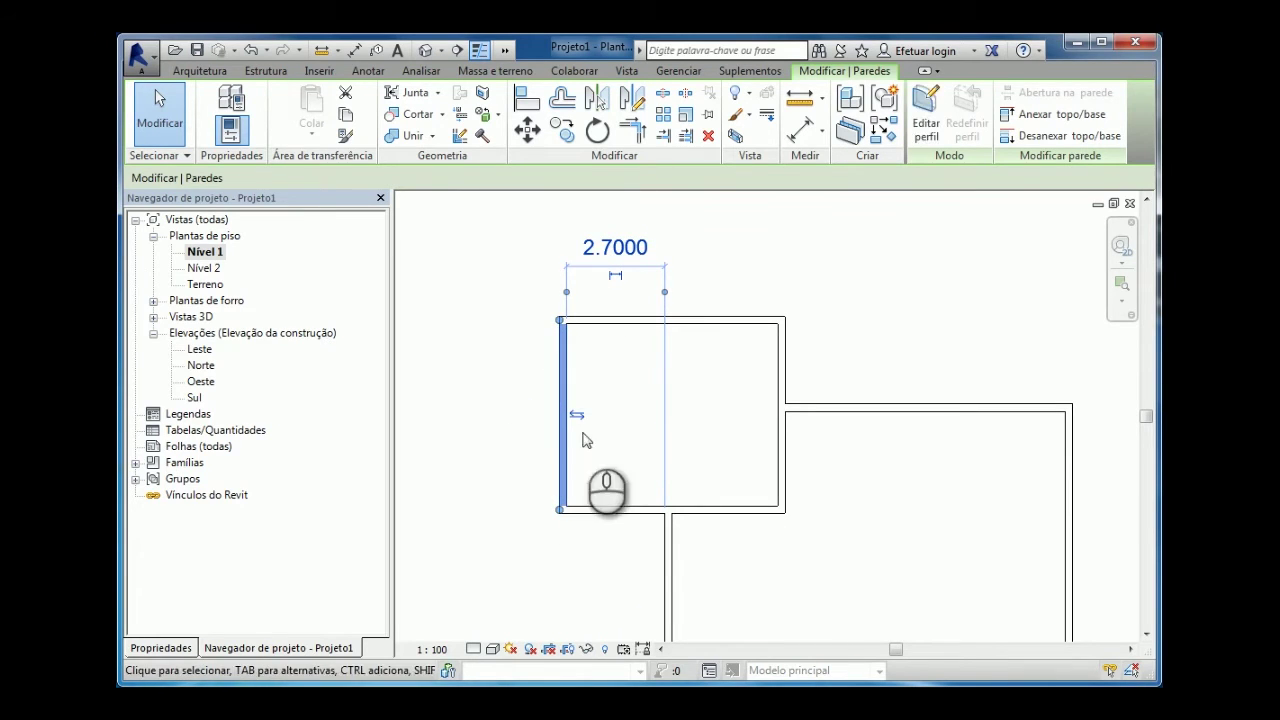
pyautogui.click(584, 416)
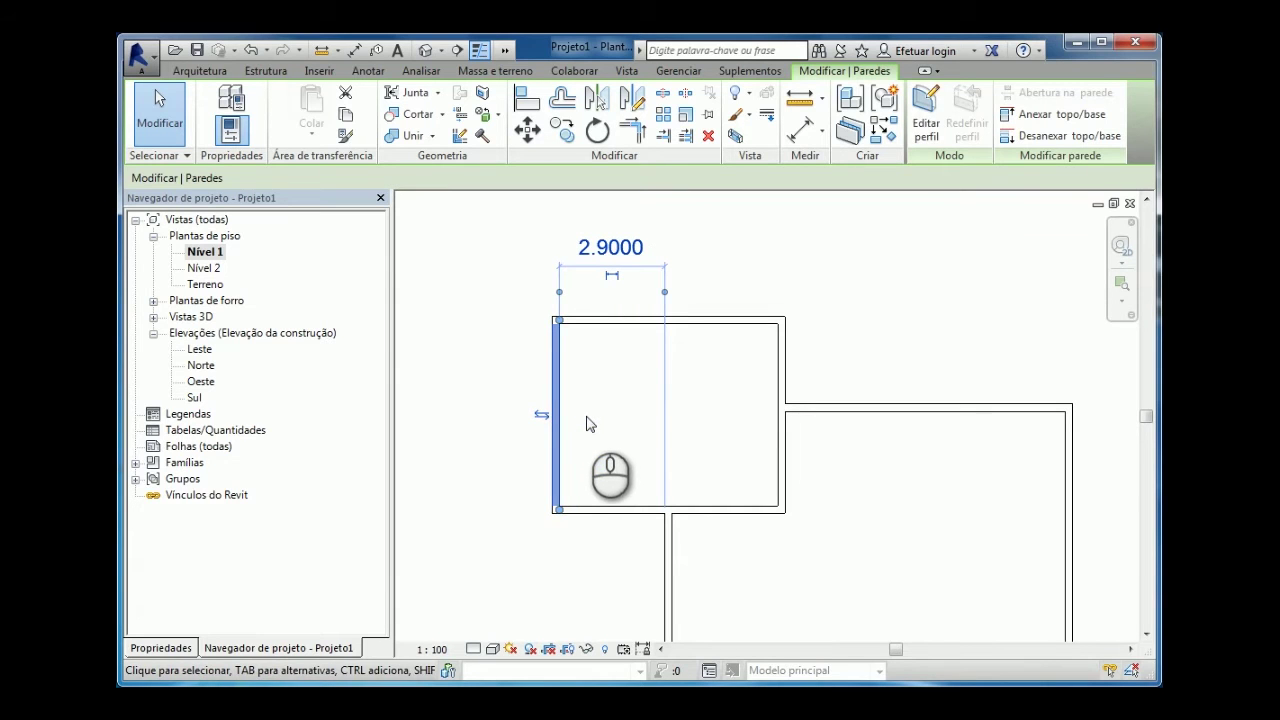
pyautogui.click(737, 431)
# - Flip the orientation of the second room's bottom wall
pyautogui.moveTo(895, 505); pyautogui.dragTo(783, 380, button='middle')
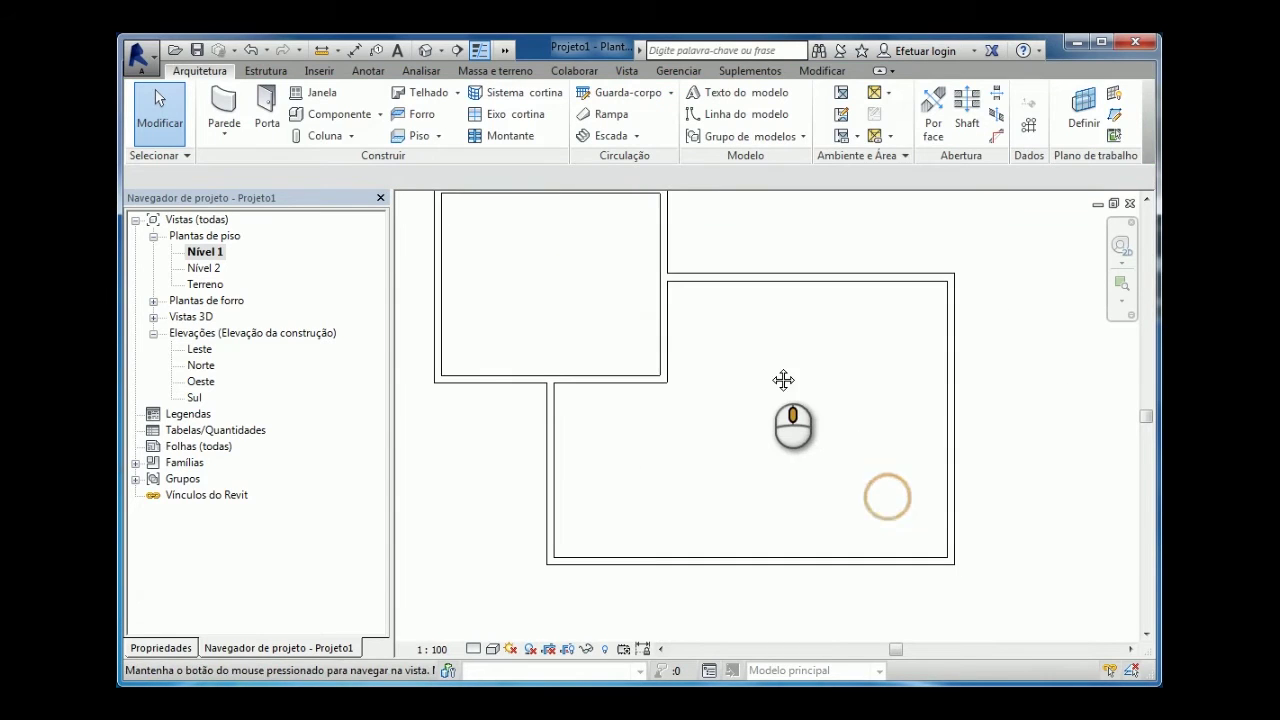
pyautogui.click(735, 564)
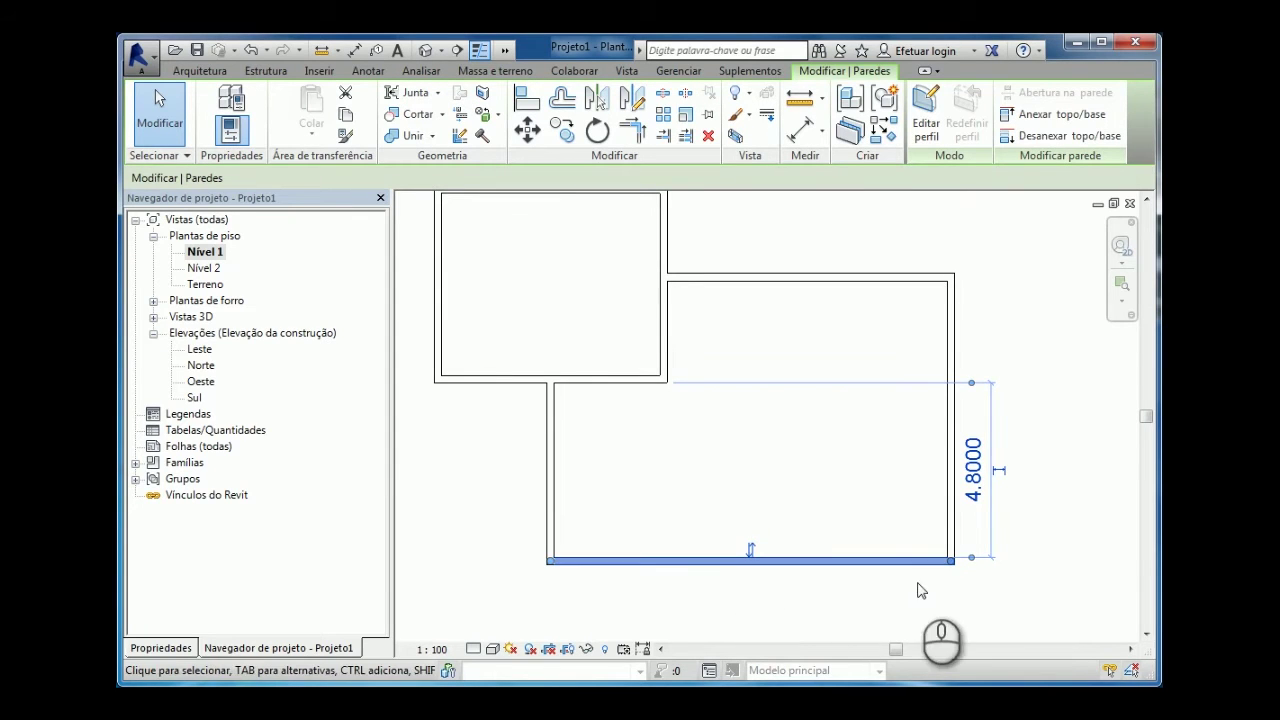
pyautogui.scroll(2, 617, 591)
pyautogui.scroll(1, 617, 591)
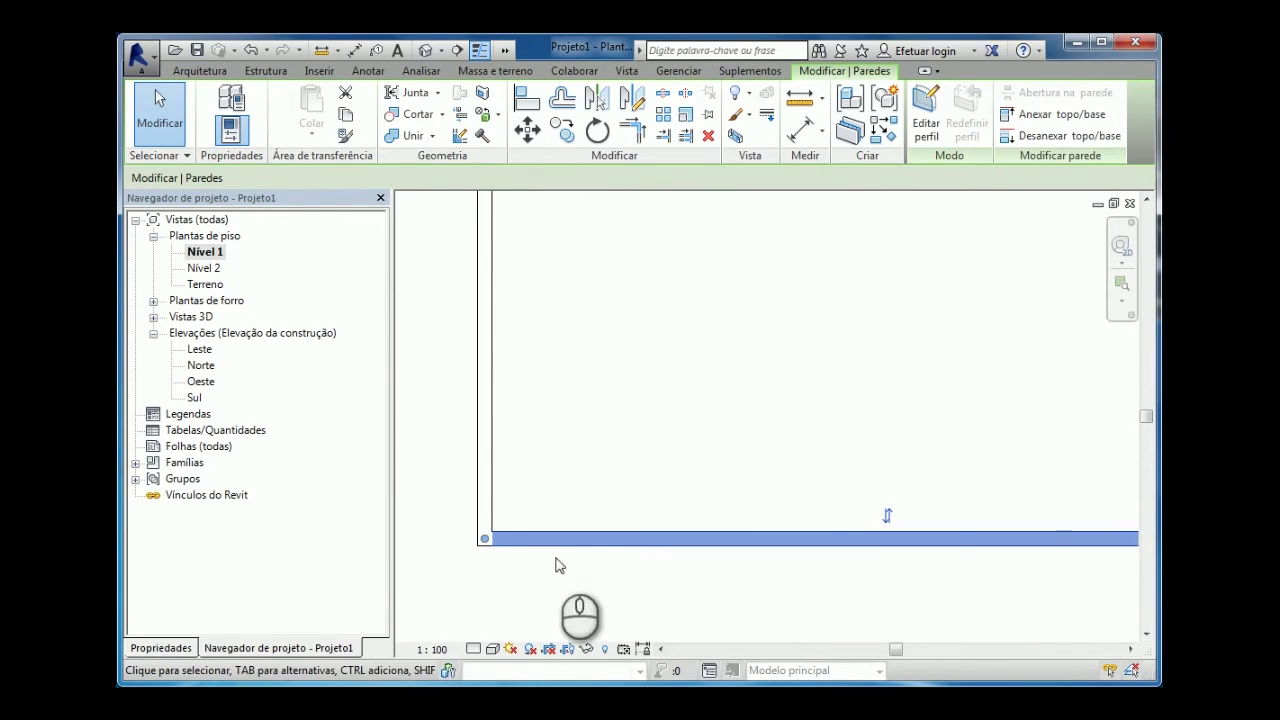
pyautogui.scroll(-3, 488, 548)
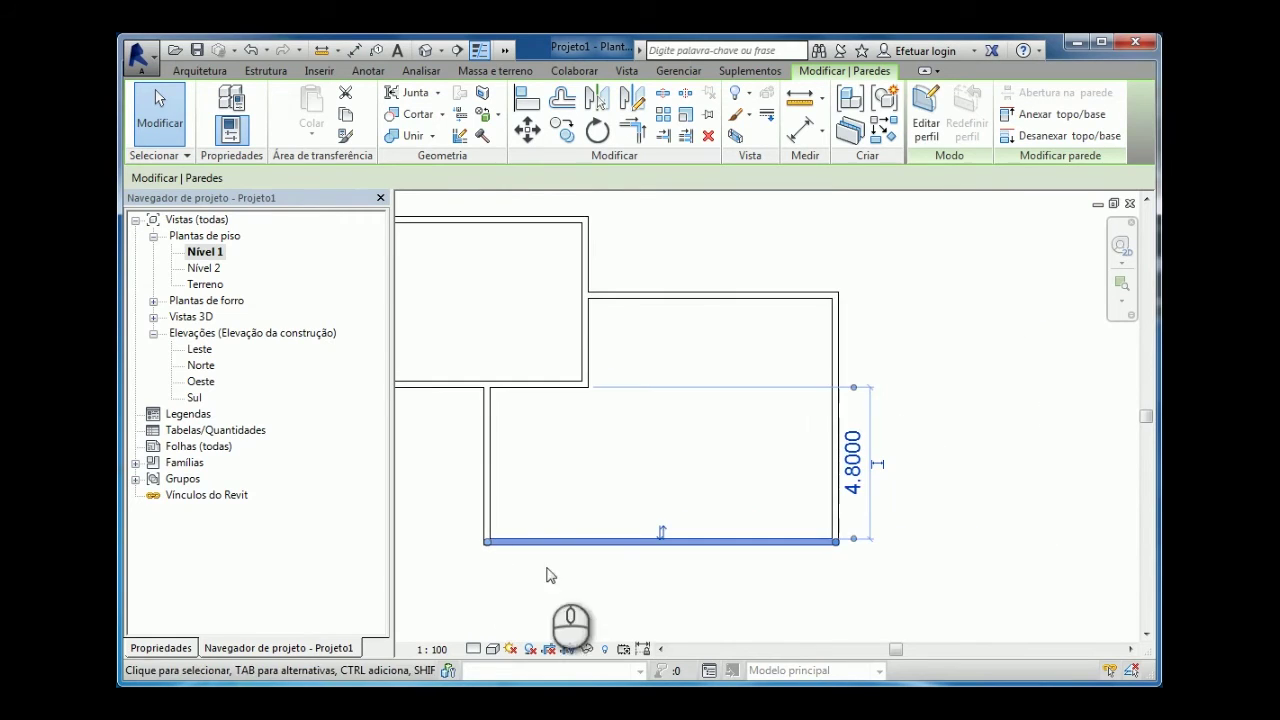
pyautogui.moveTo(640, 582); pyautogui.dragTo(750, 583, button='middle')
pyautogui.scroll(1, 729, 571)
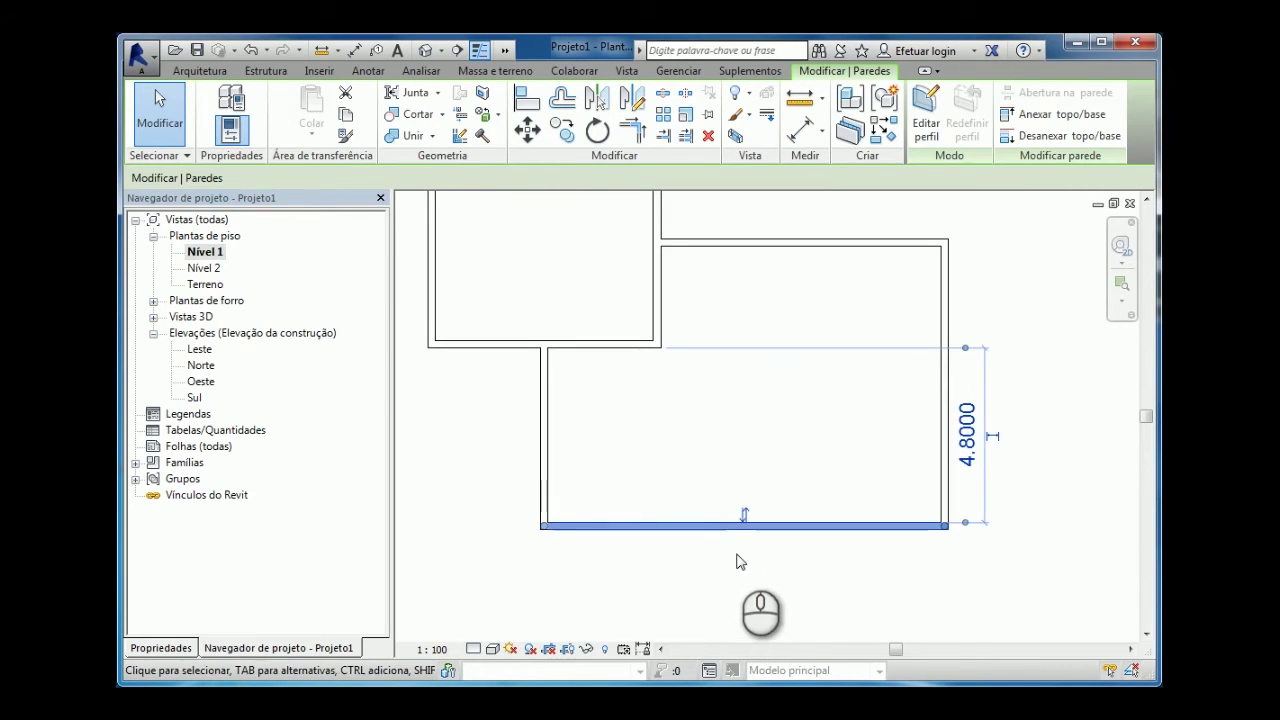
pyautogui.click(744, 517)
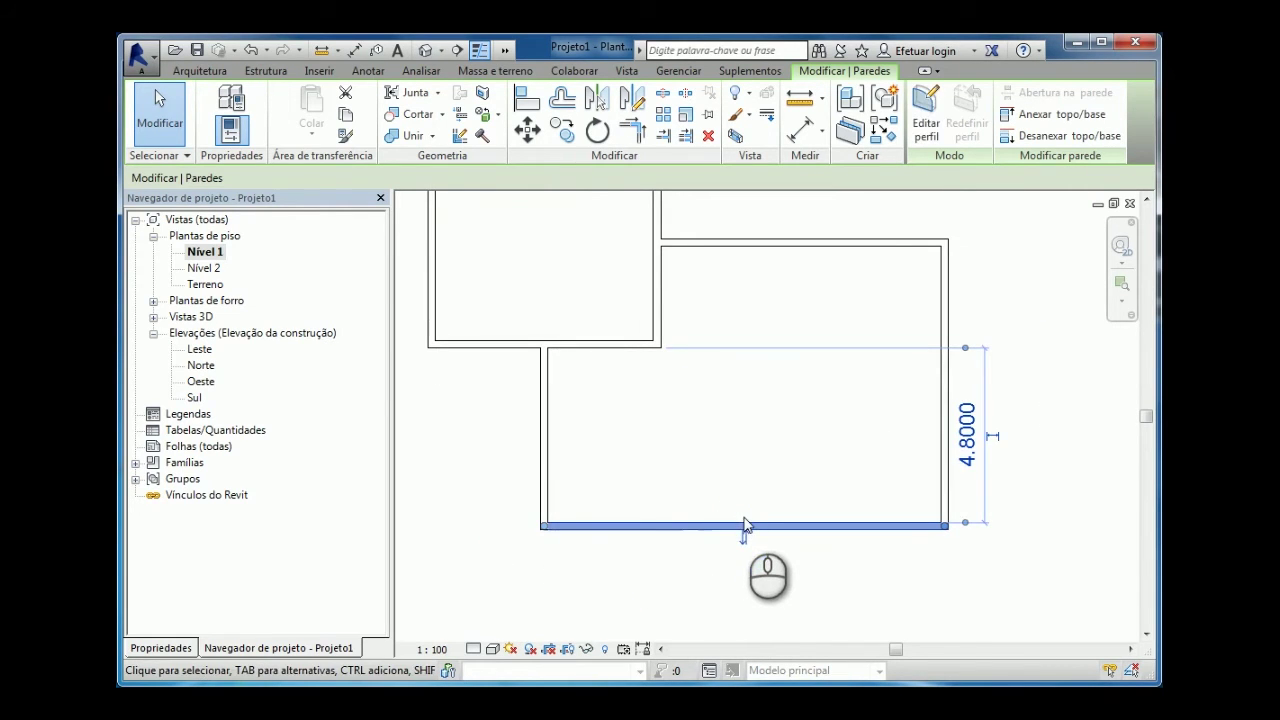
pyautogui.click(705, 600)
# - Move the second room's right wall by setting its temporary dimension from the first room to 5 m
pyautogui.scroll(-3, 700, 480)
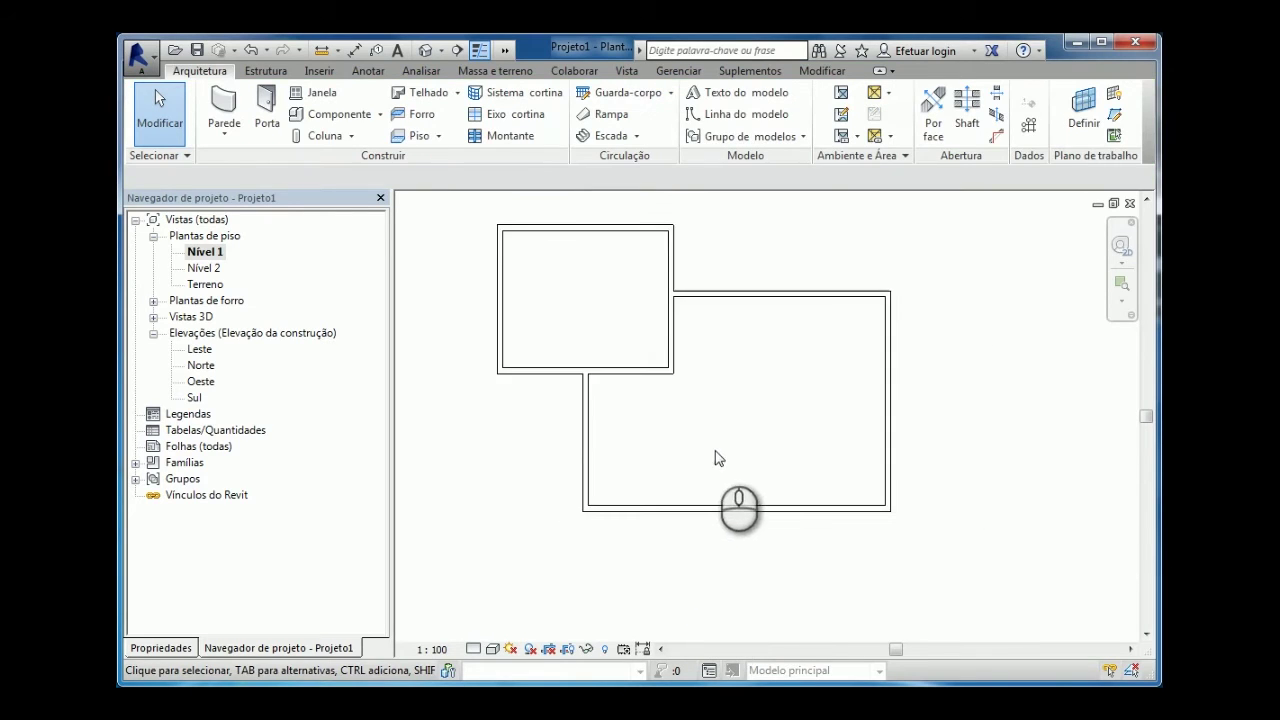
pyautogui.moveTo(714, 450); pyautogui.dragTo(723, 523, button='middle')
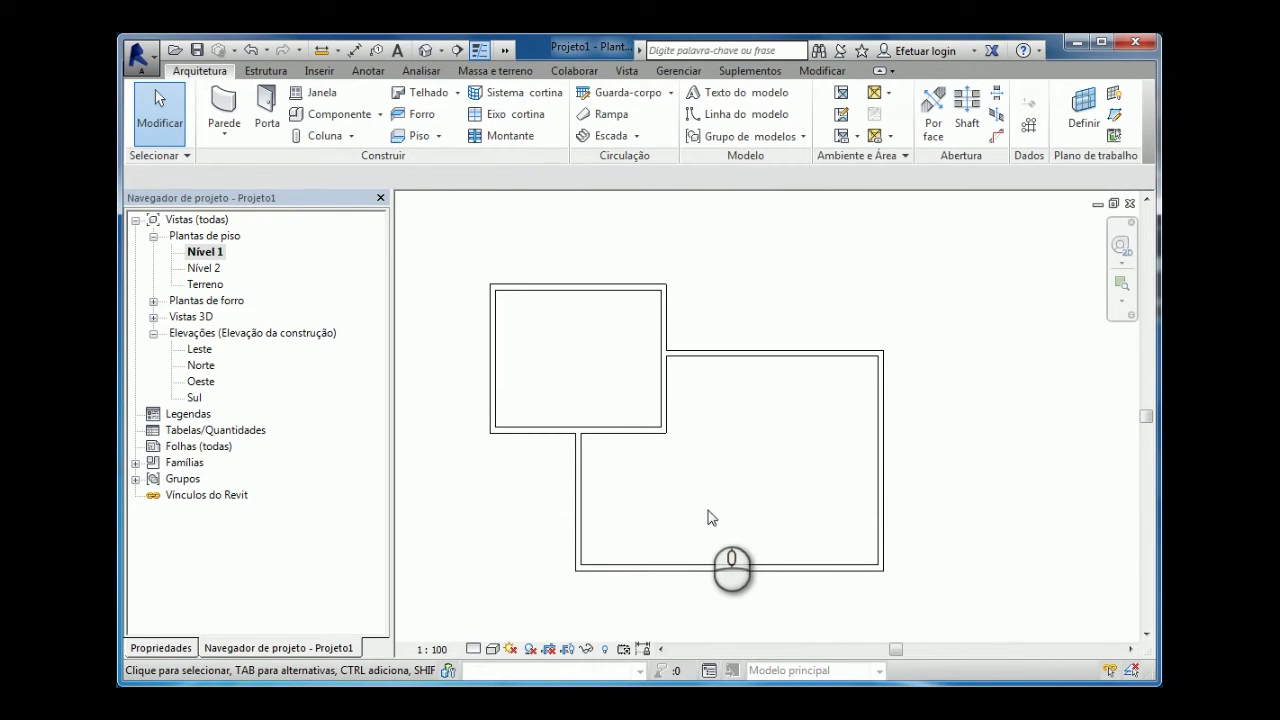
pyautogui.click(883, 445)
pyautogui.click(771, 300)
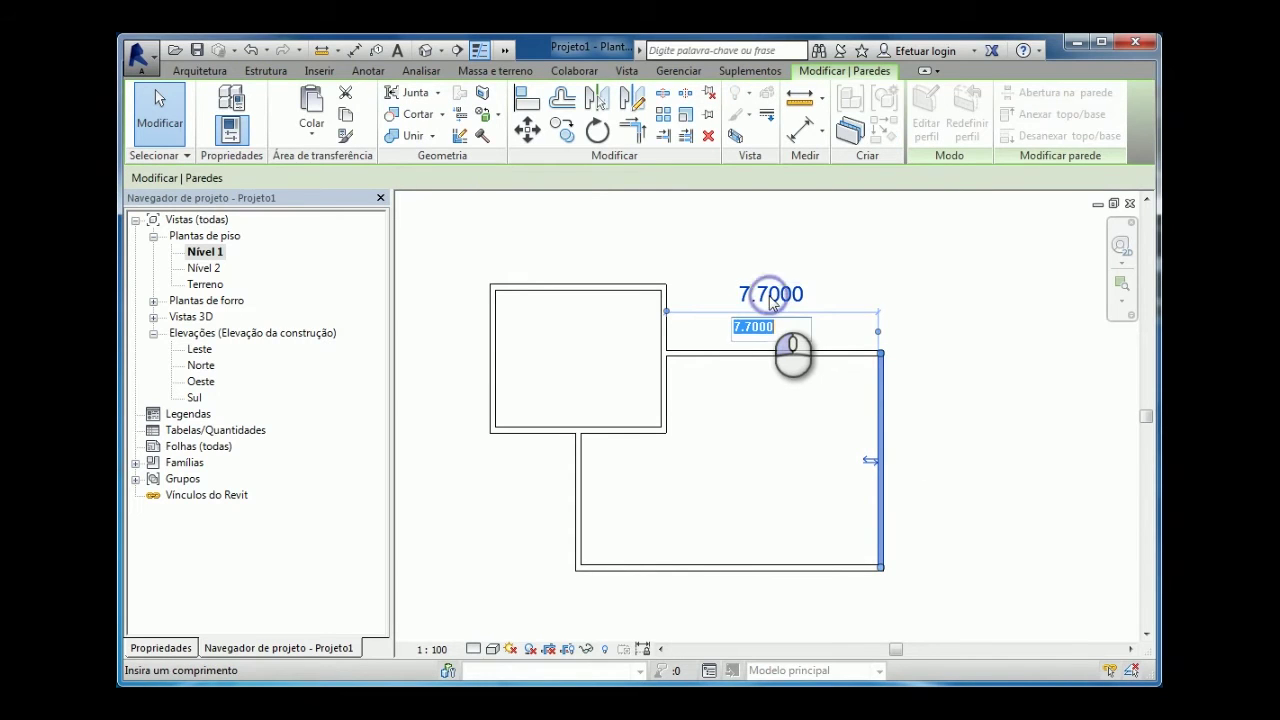
pyautogui.write('5')
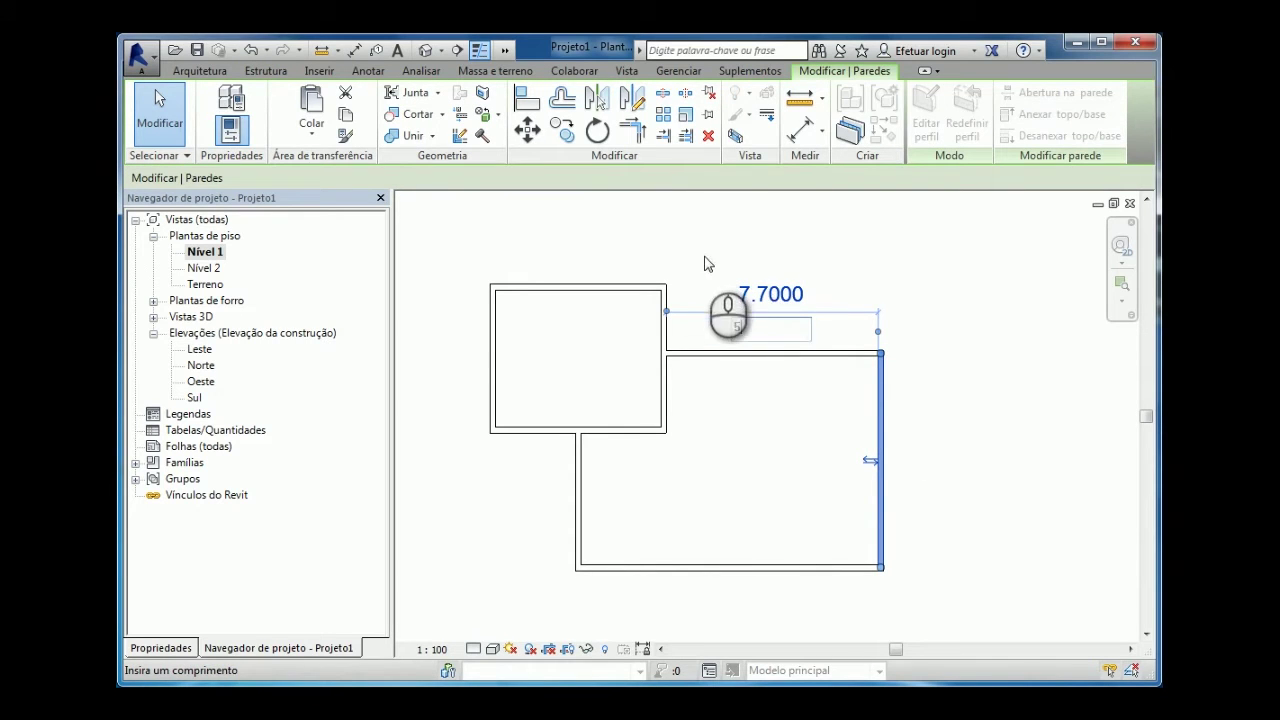
pyautogui.press('Return')
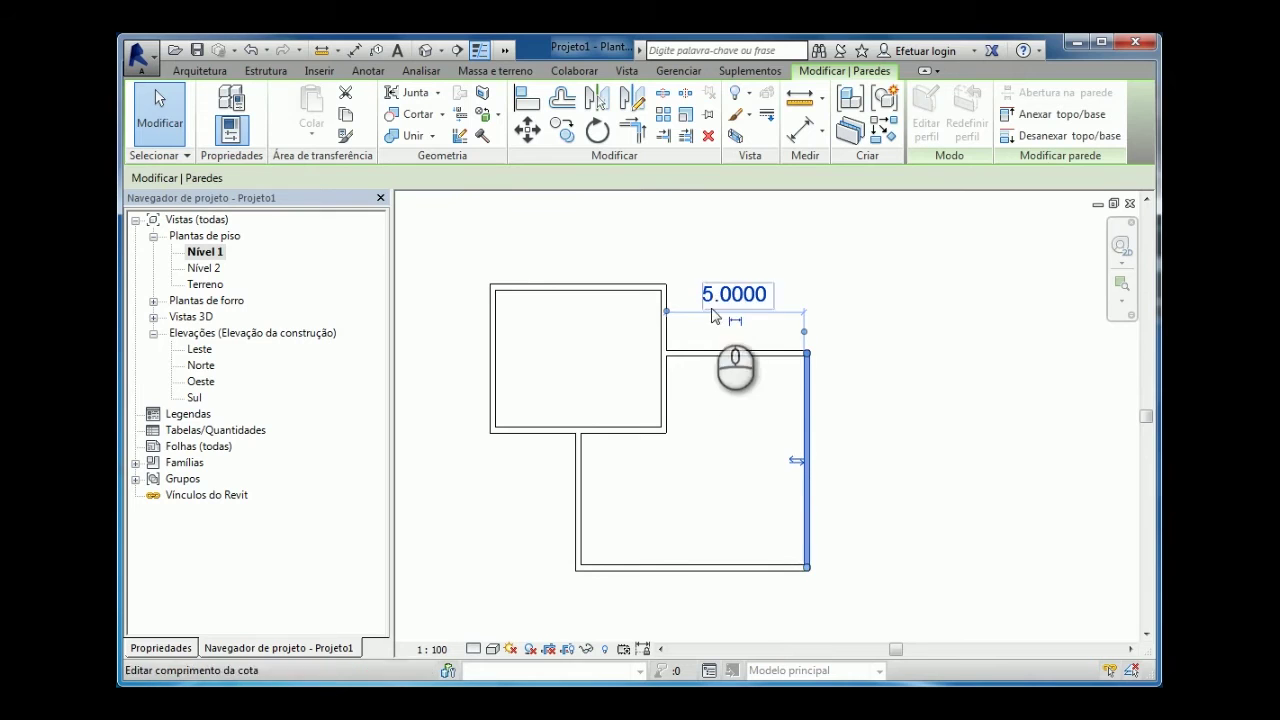
# - Make the temporary dimension between the first room and the second room's right wall permanent
pyautogui.scroll(2, 691, 376)
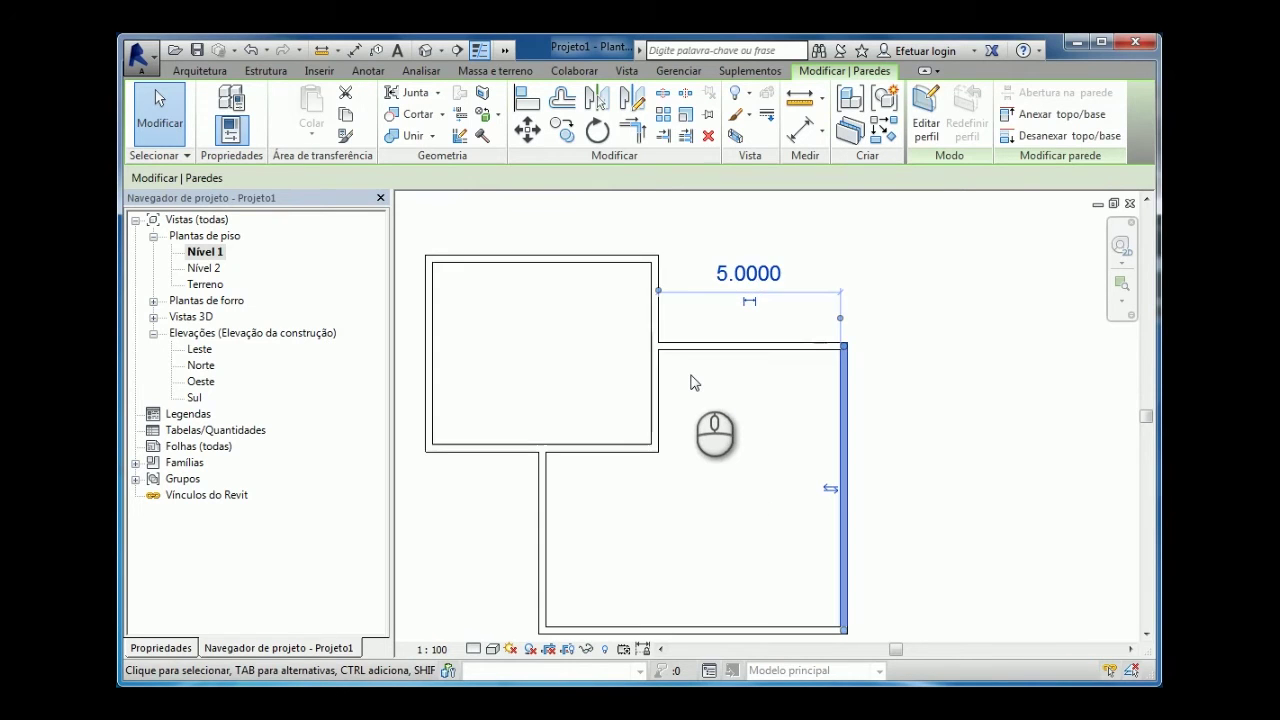
pyautogui.moveTo(723, 387); pyautogui.dragTo(846, 380, button='middle')
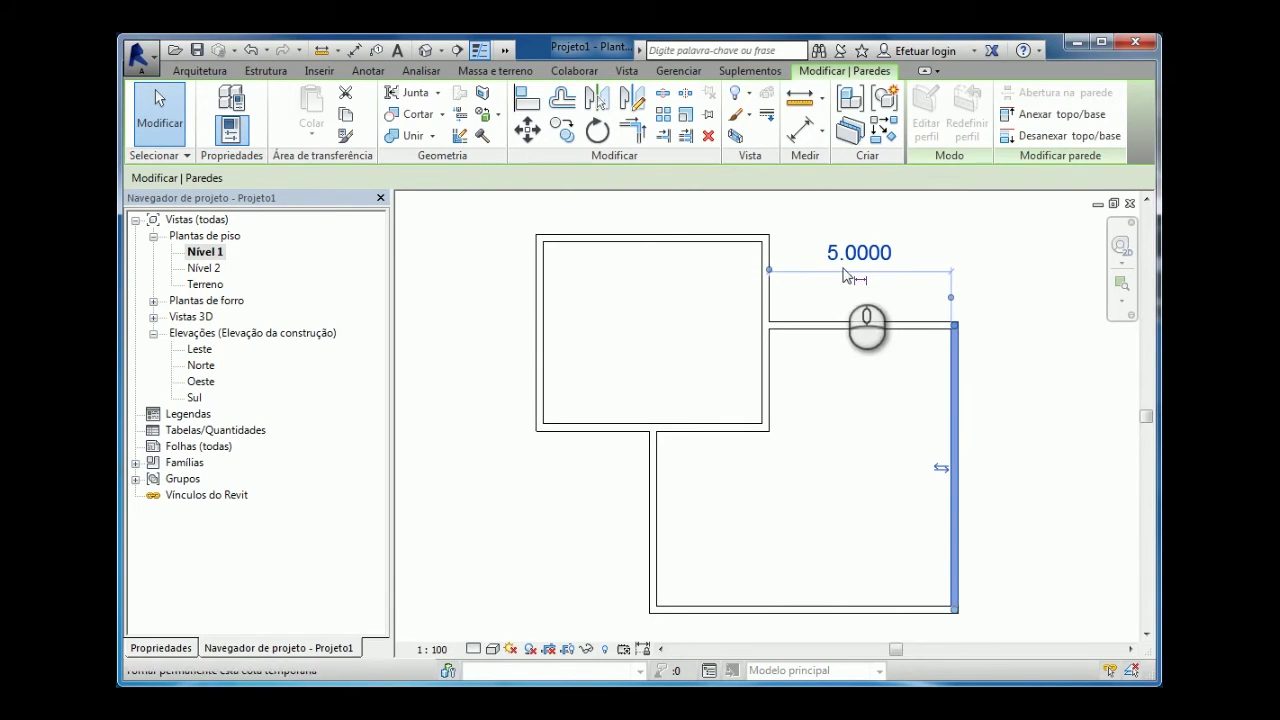
pyautogui.click(860, 287)
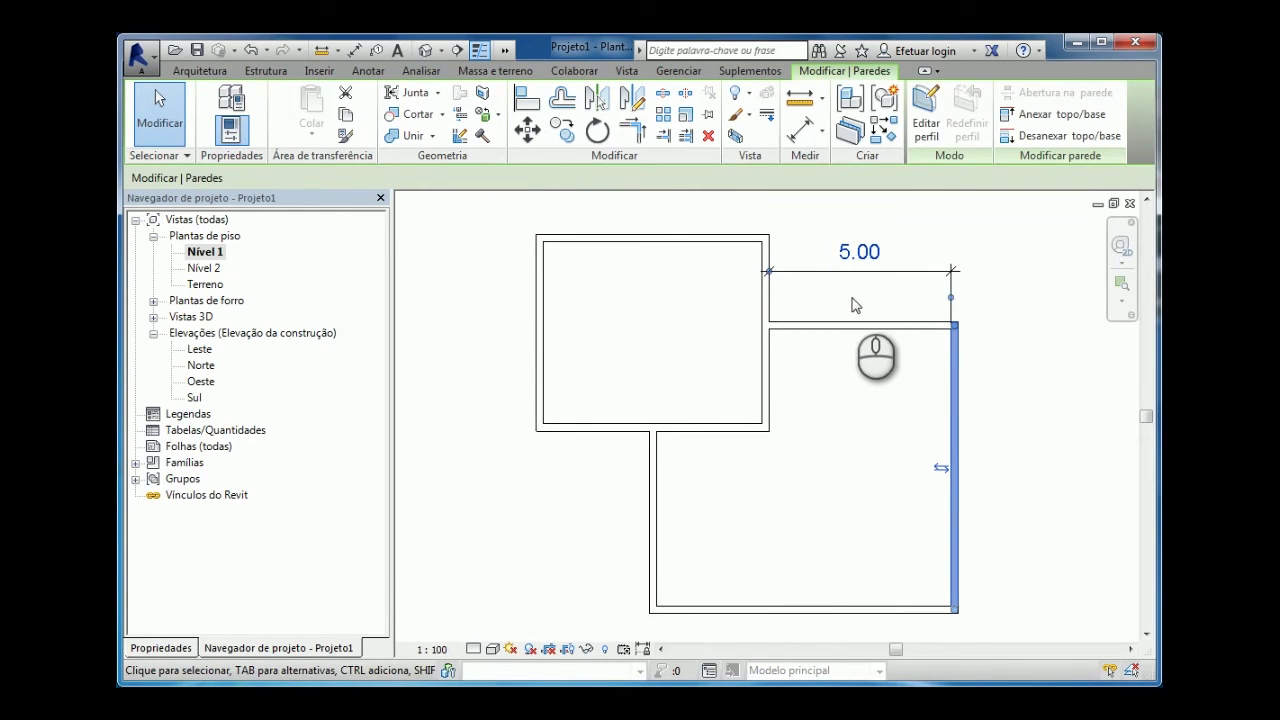
pyautogui.click(850, 294)
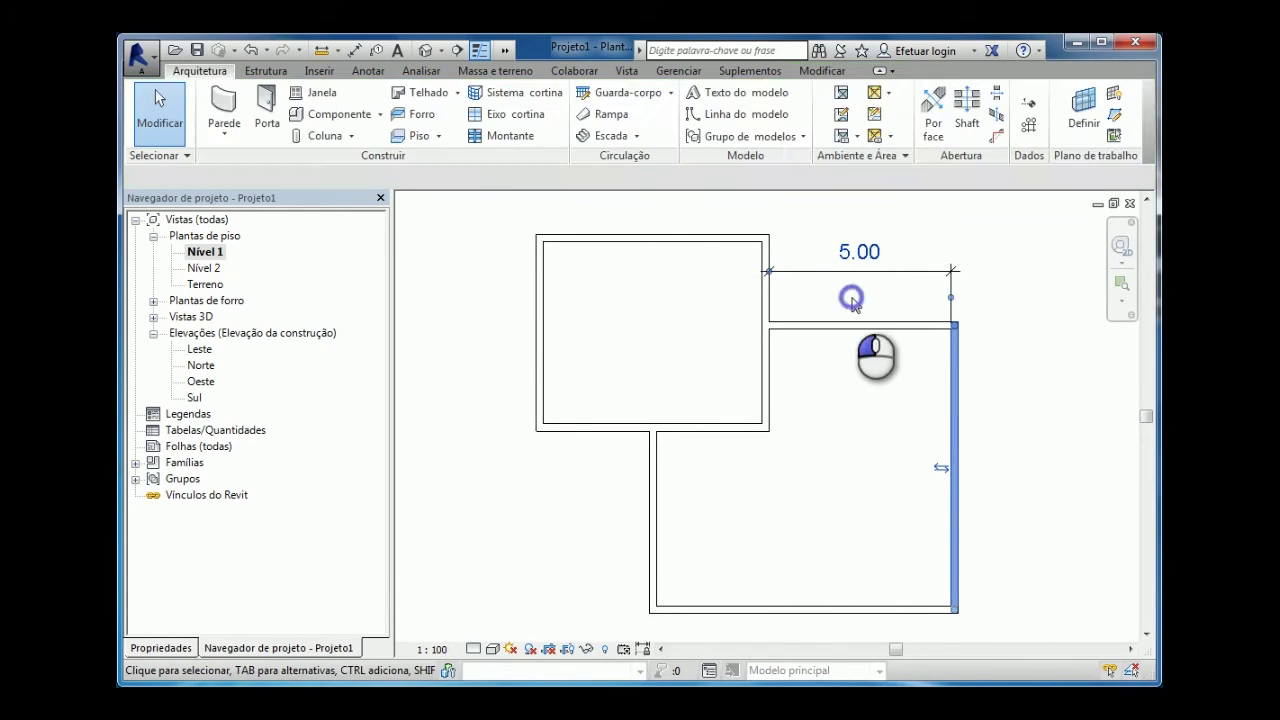
# - Make both temporary dimensions of the first room's bottom wall permanent, to its top wall and to the second room's bottom wall
pyautogui.click(616, 433)
pyautogui.click(512, 342)
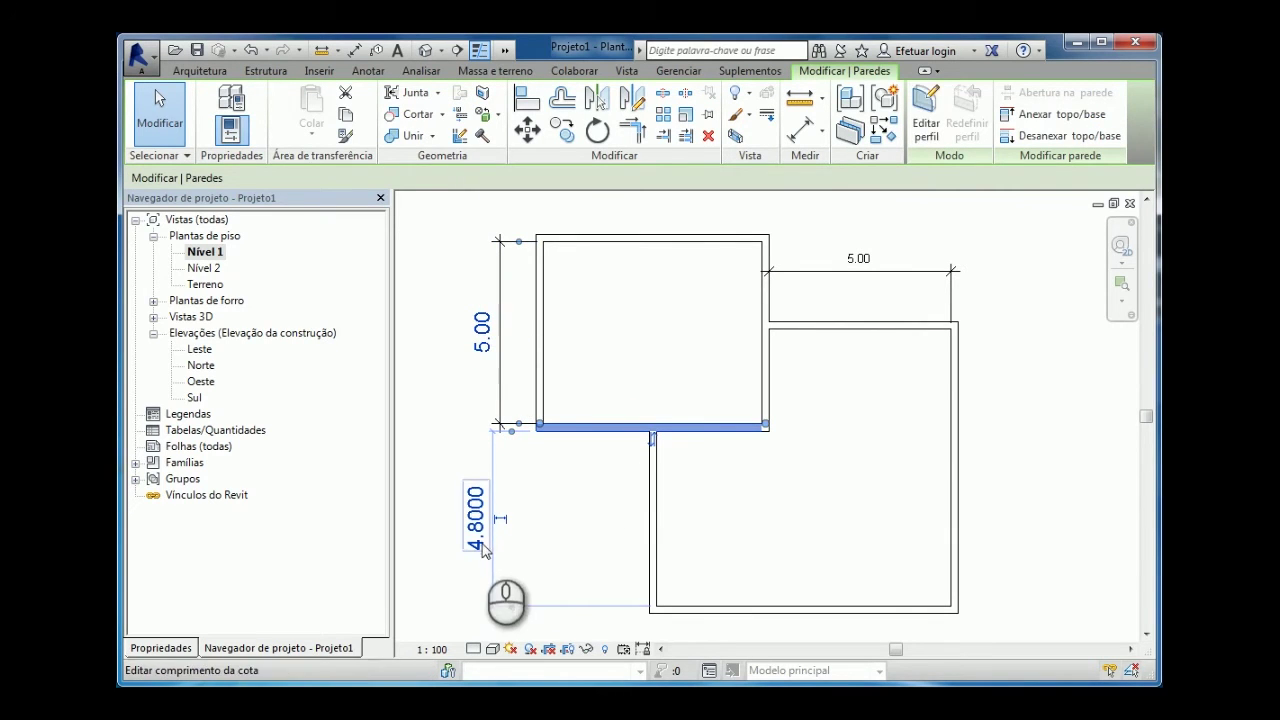
pyautogui.click(501, 519)
pyautogui.click(578, 540)
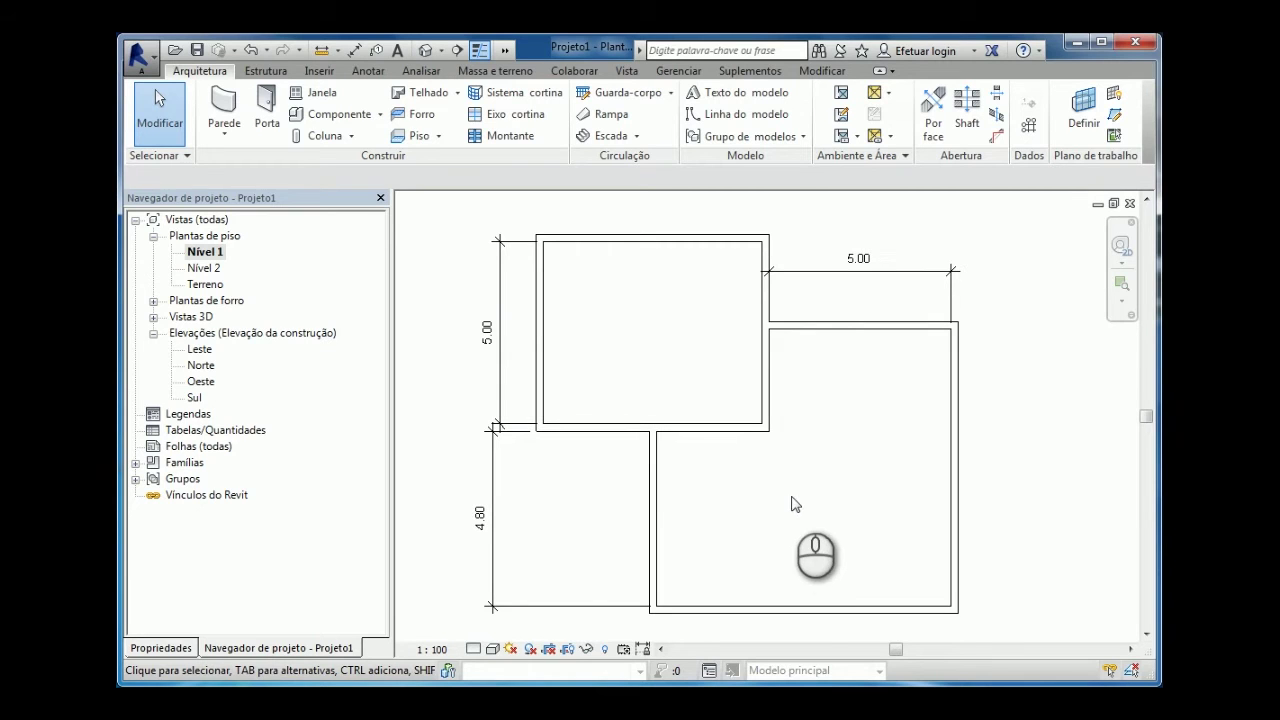
# - Duplicate the type of the second room's right wall as "Alvenaria 25" and open the new type's structure for editing
pyautogui.scroll(-3, 713, 458)
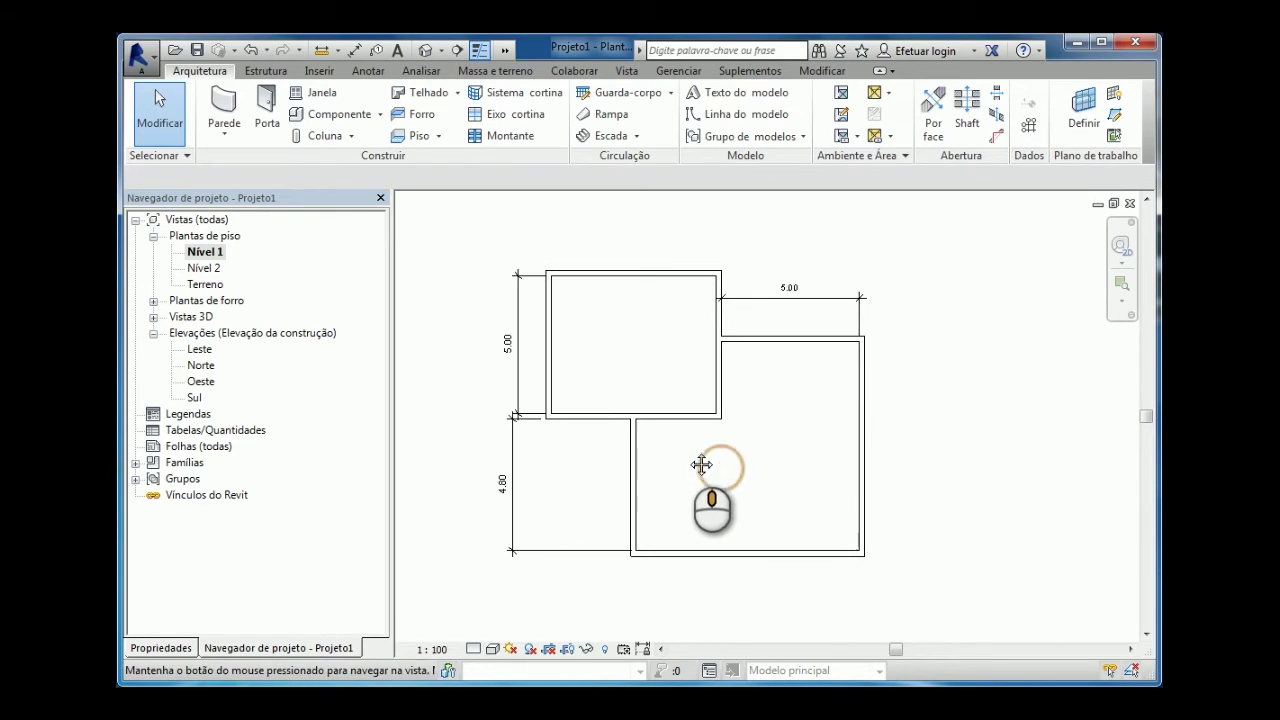
pyautogui.click(160, 648)
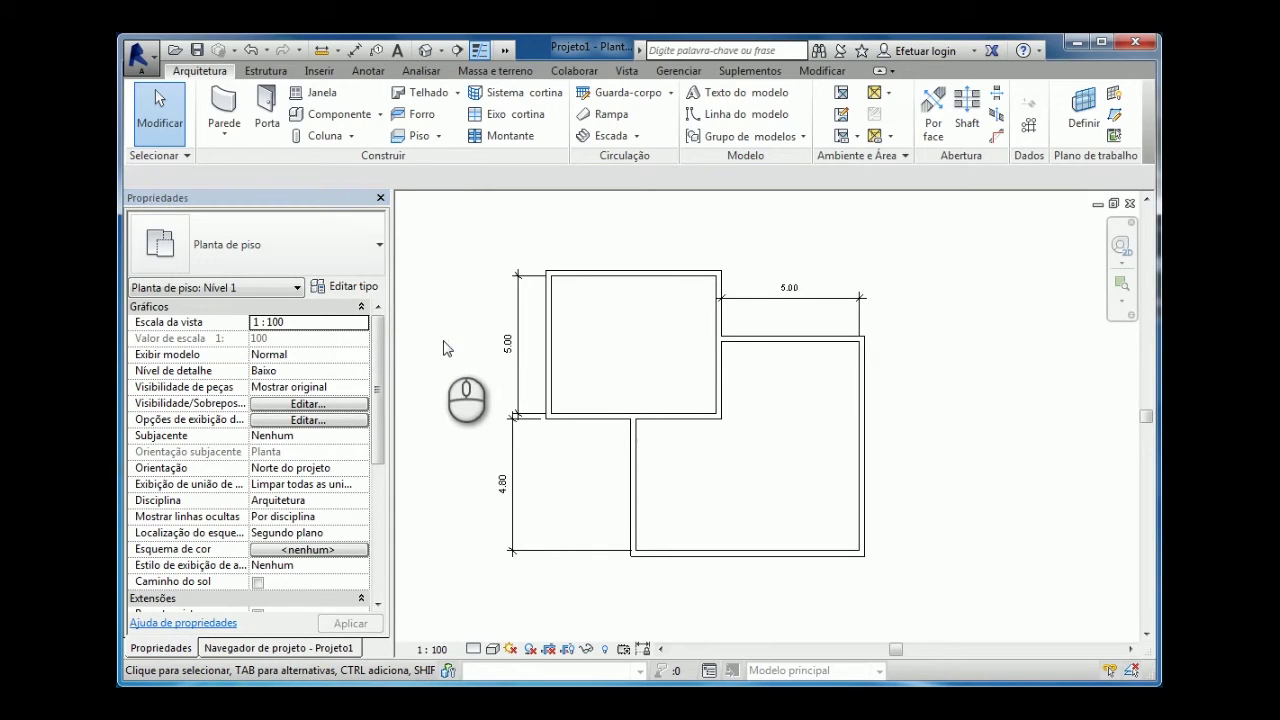
pyautogui.click(866, 478)
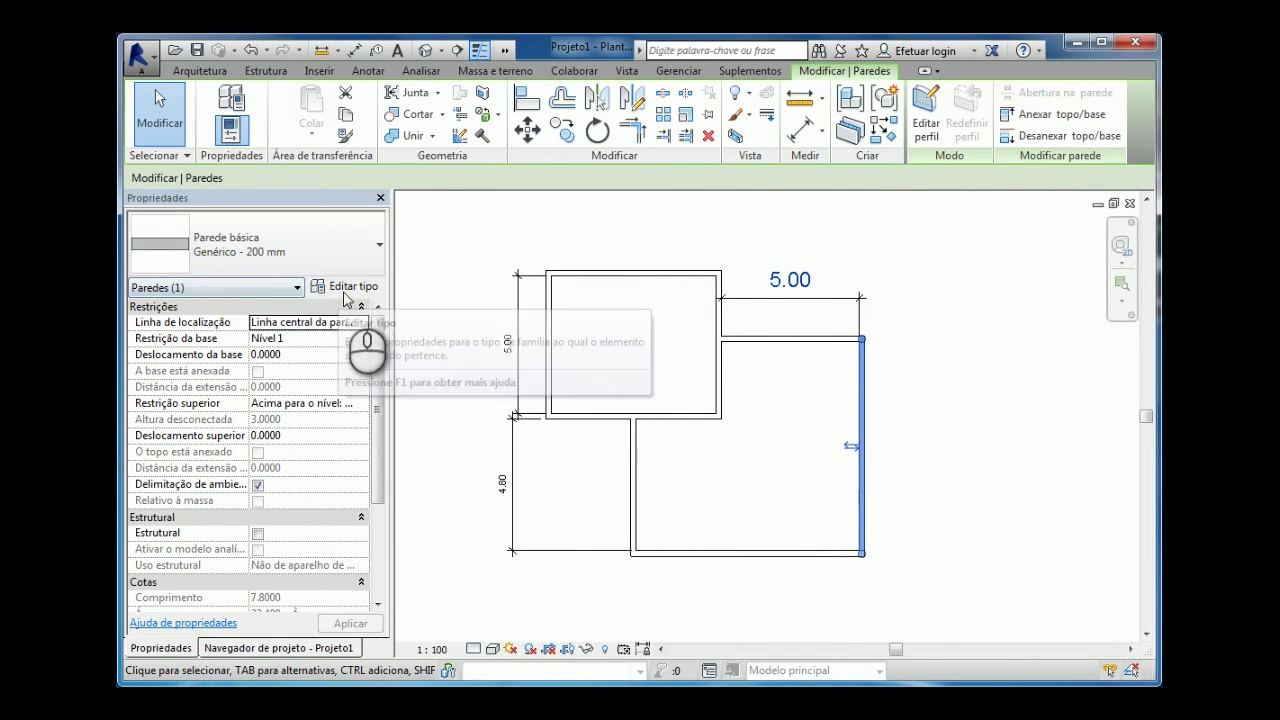
pyautogui.click(349, 292)
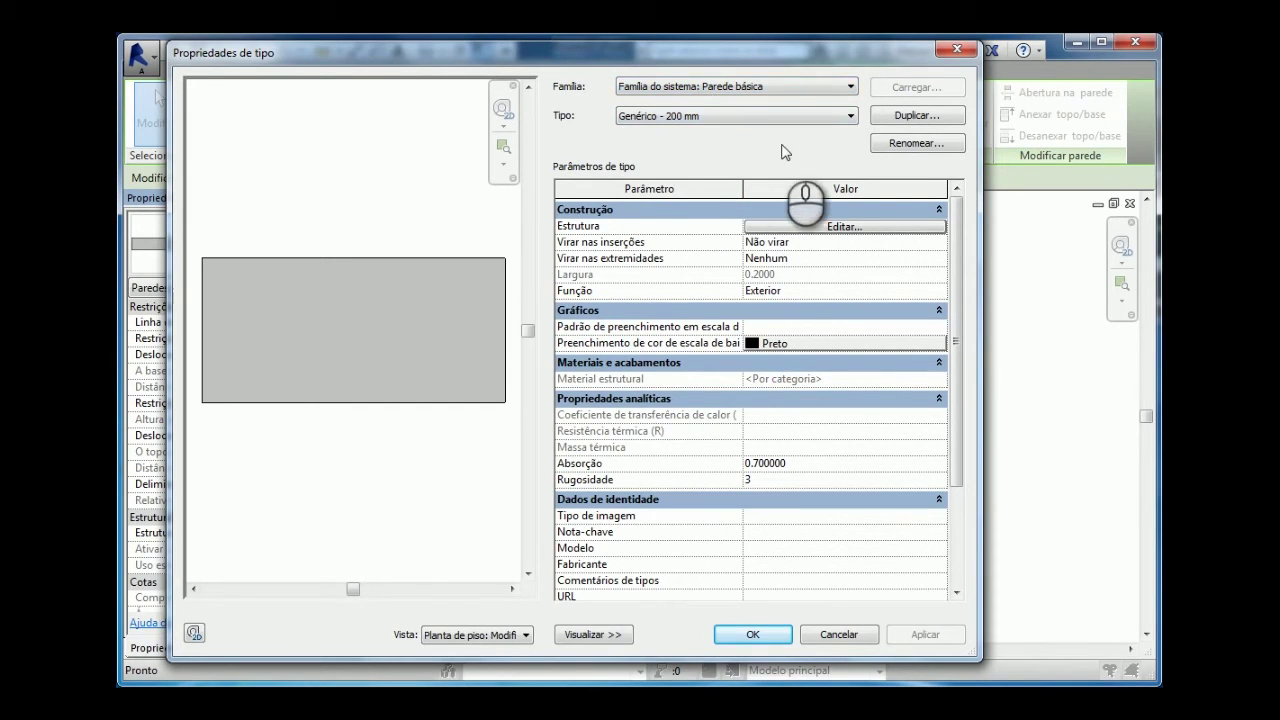
pyautogui.click(915, 116)
pyautogui.moveTo(738, 222); pyautogui.dragTo(602, 220)
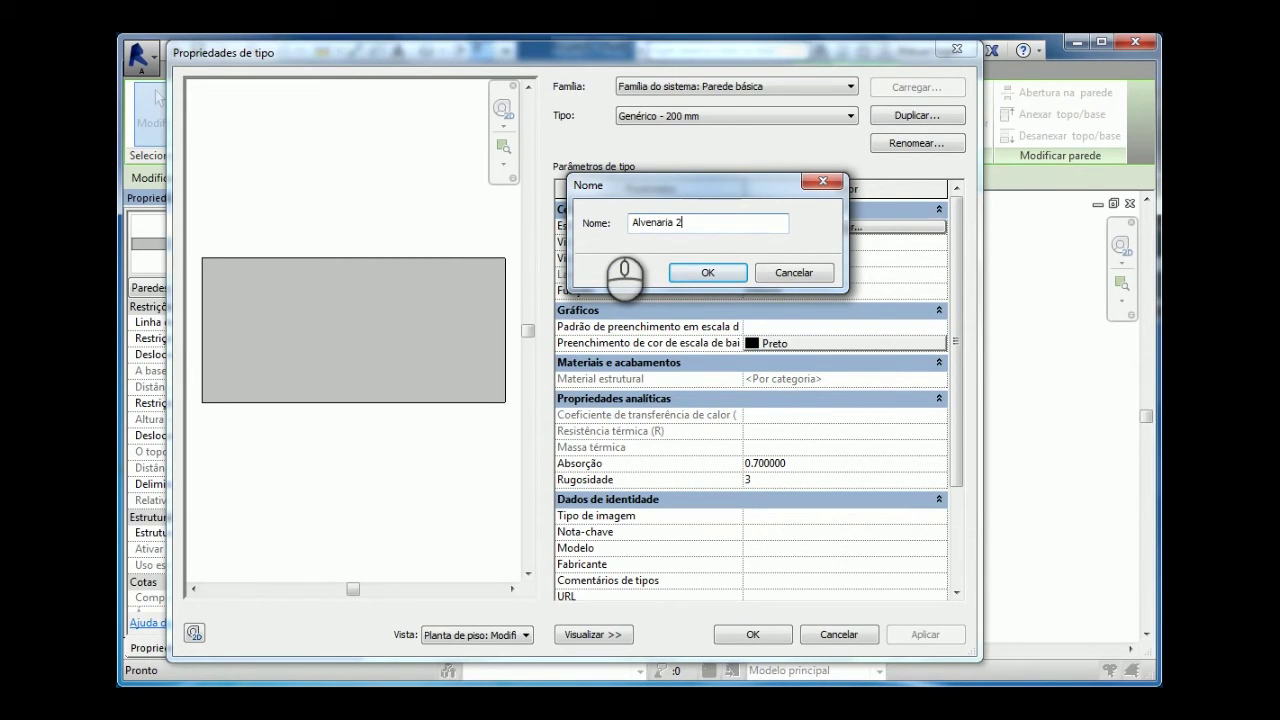
pyautogui.click(731, 277)
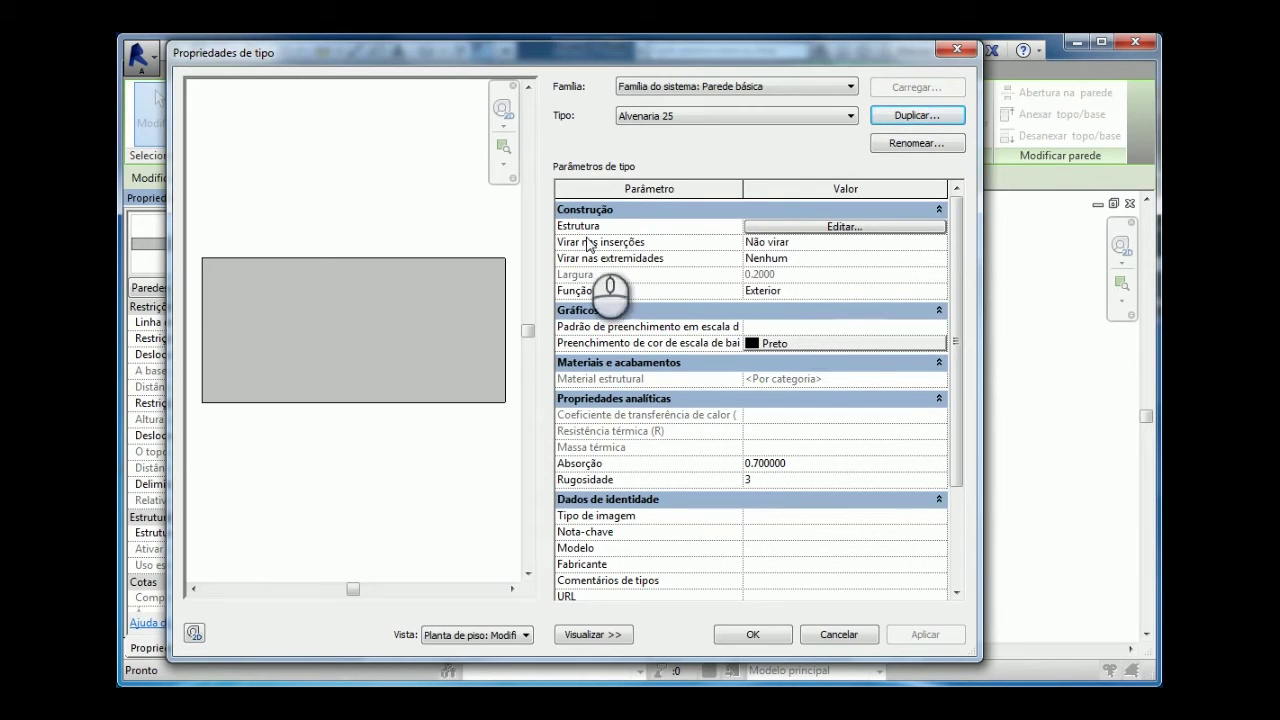
pyautogui.click(845, 227)
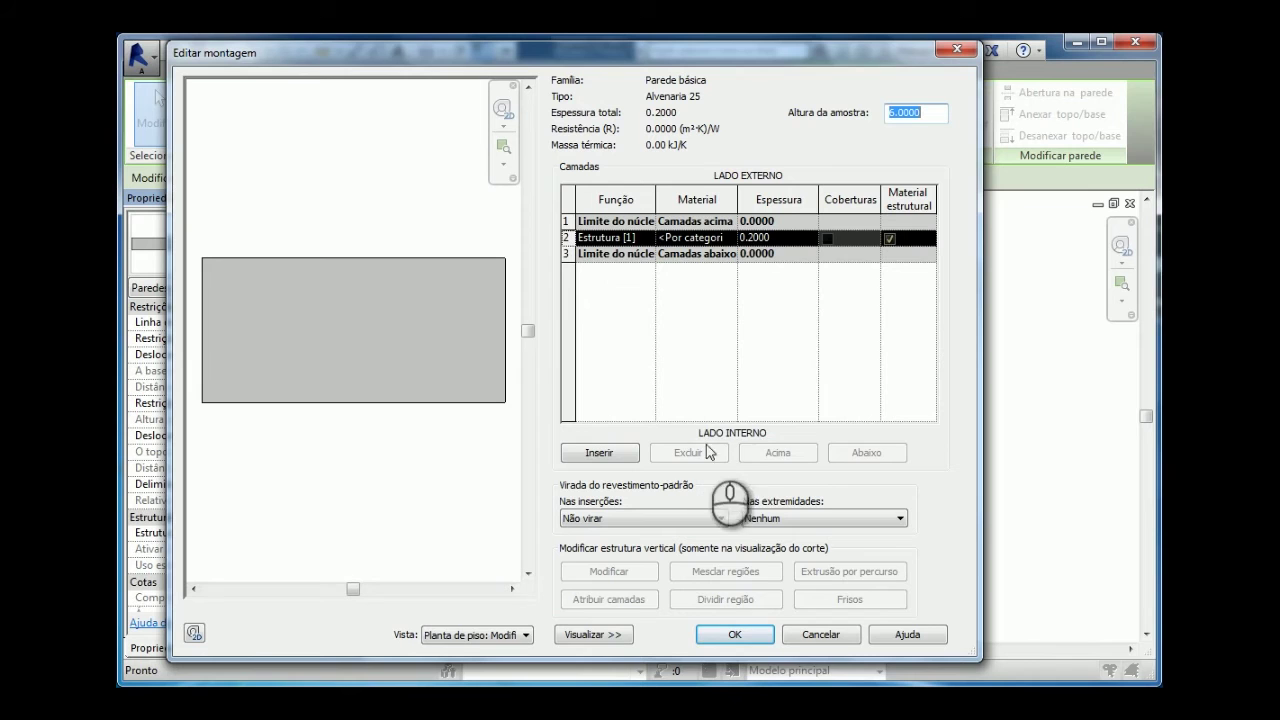
pyautogui.click(735, 240)
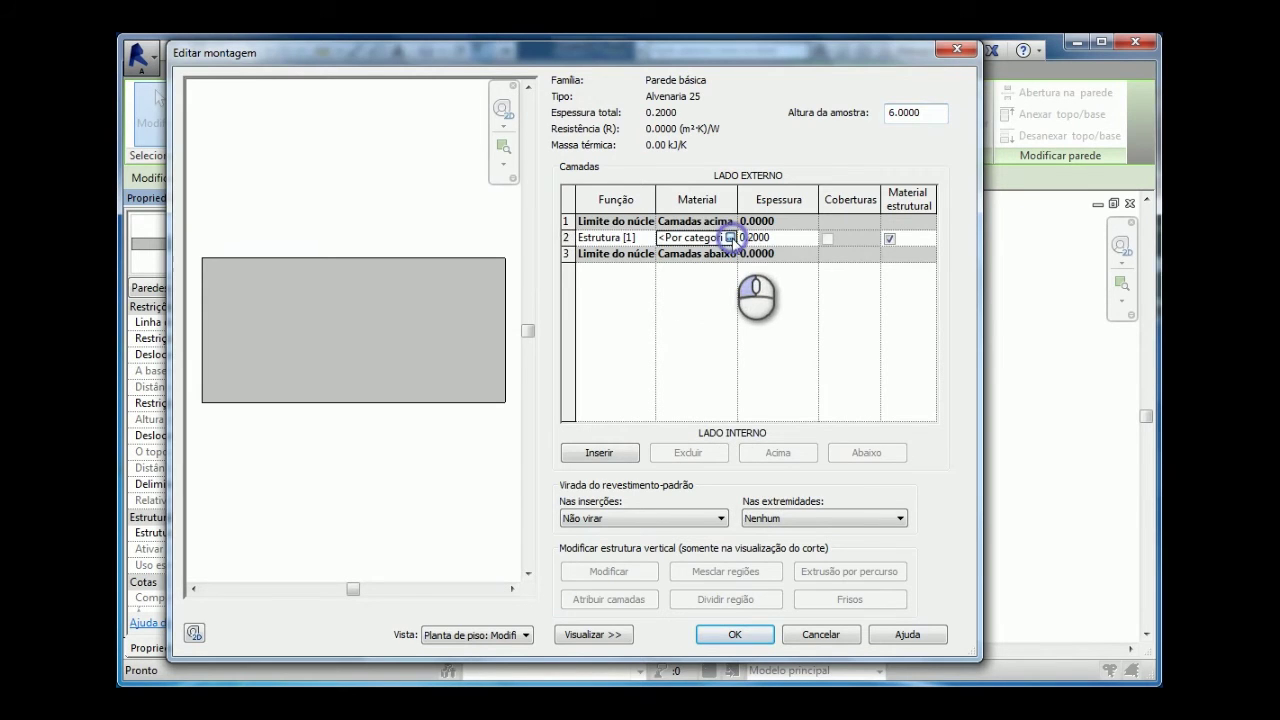
pyautogui.click(683, 240)
pyautogui.click(684, 240)
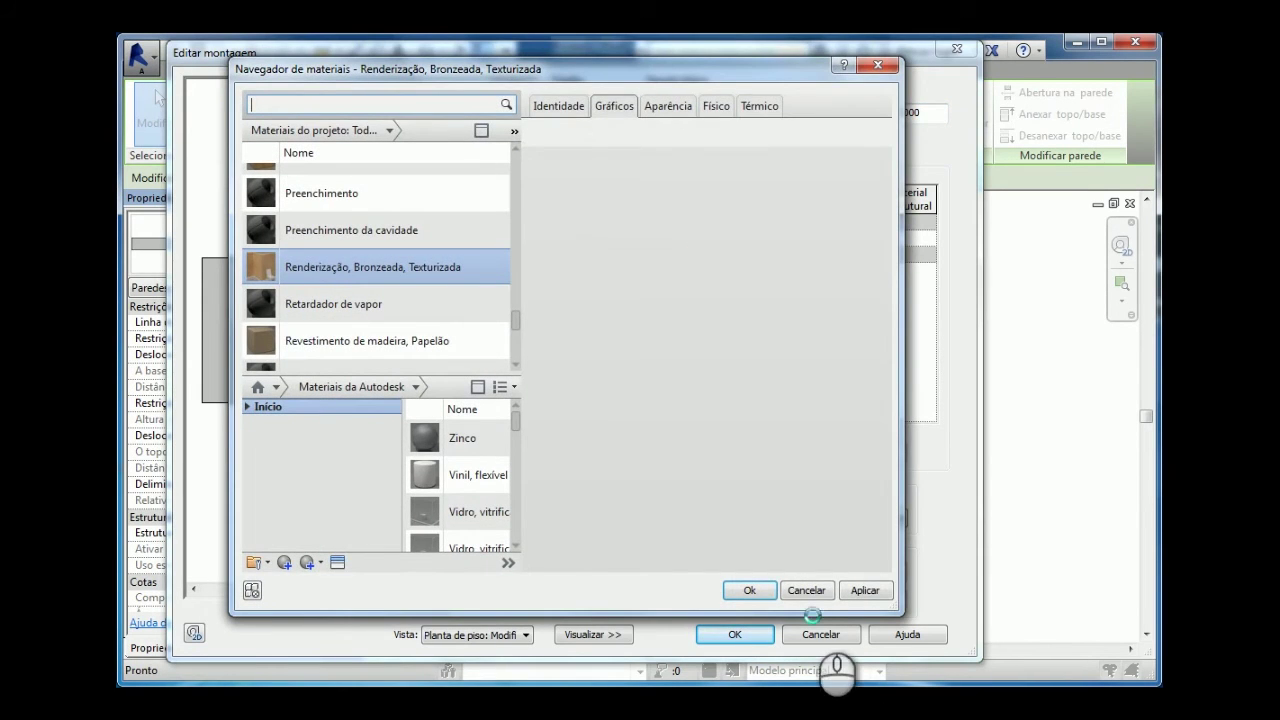
pyautogui.click(806, 591)
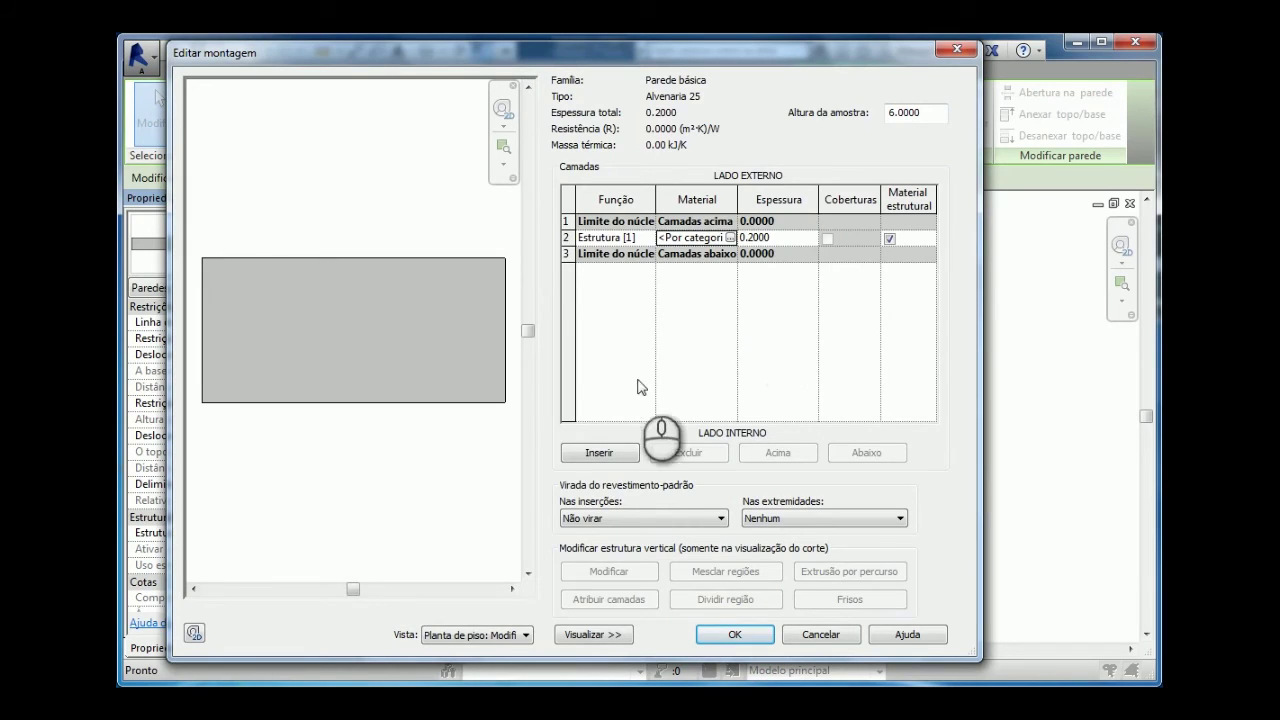
# - Insert two layers in the wall assembly, placing one outside the exterior core boundary and the other outside the interior core boundary
pyautogui.click(568, 238)
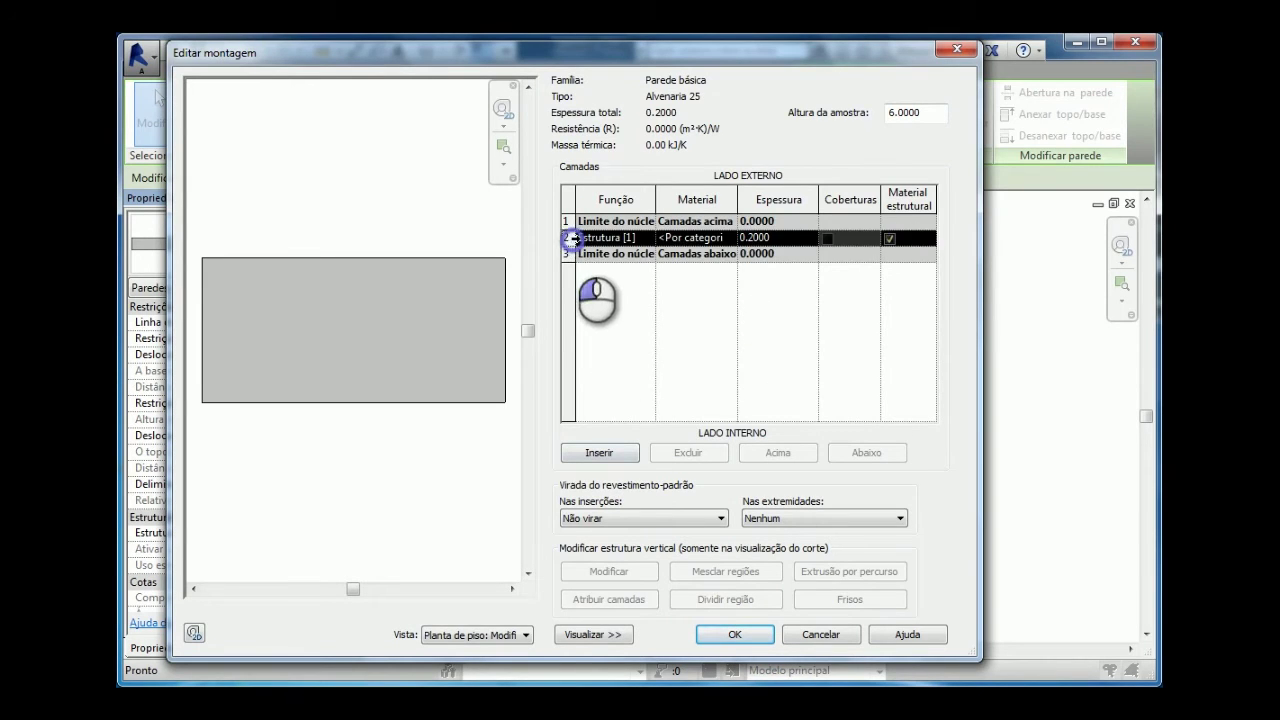
pyautogui.click(611, 451)
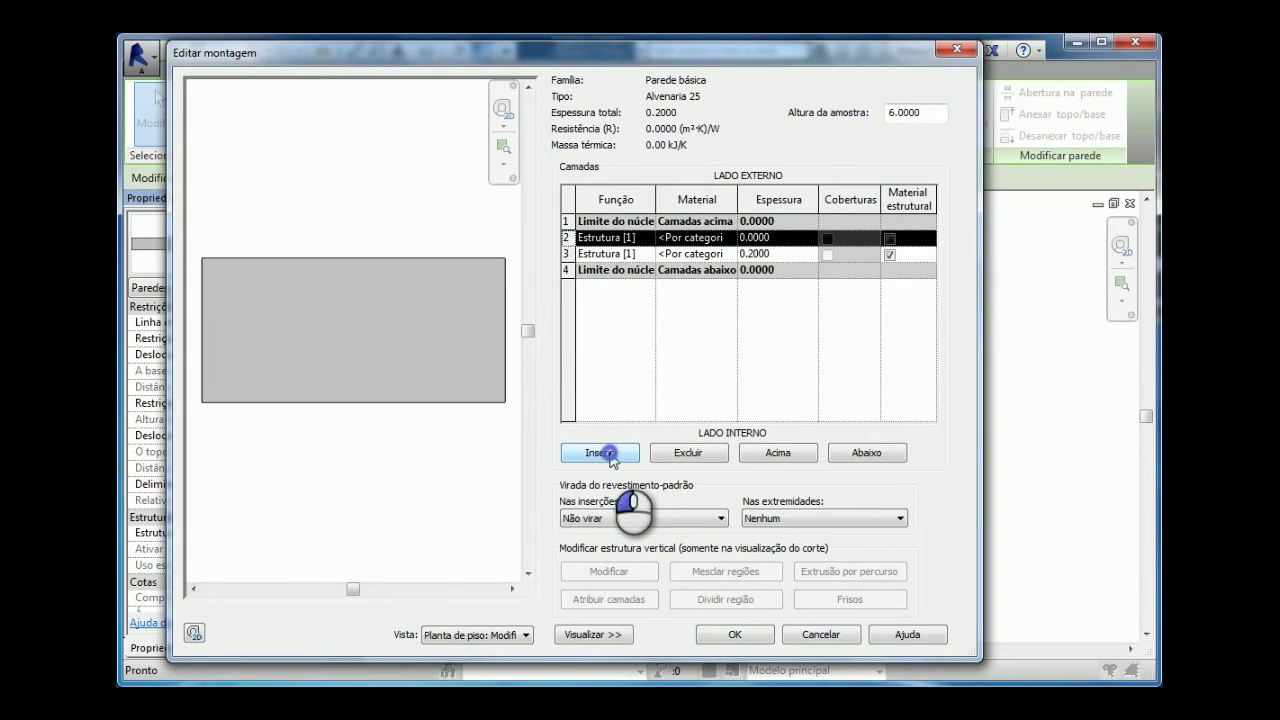
pyautogui.click(611, 453)
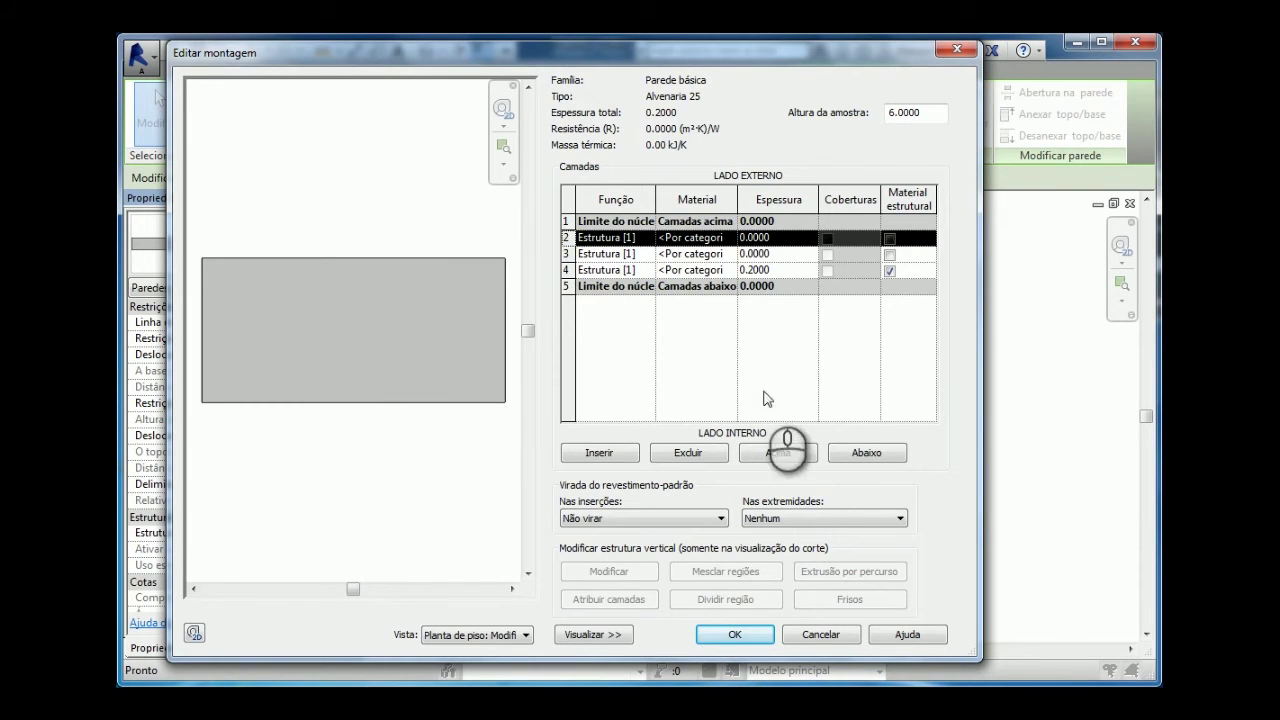
pyautogui.click(776, 452)
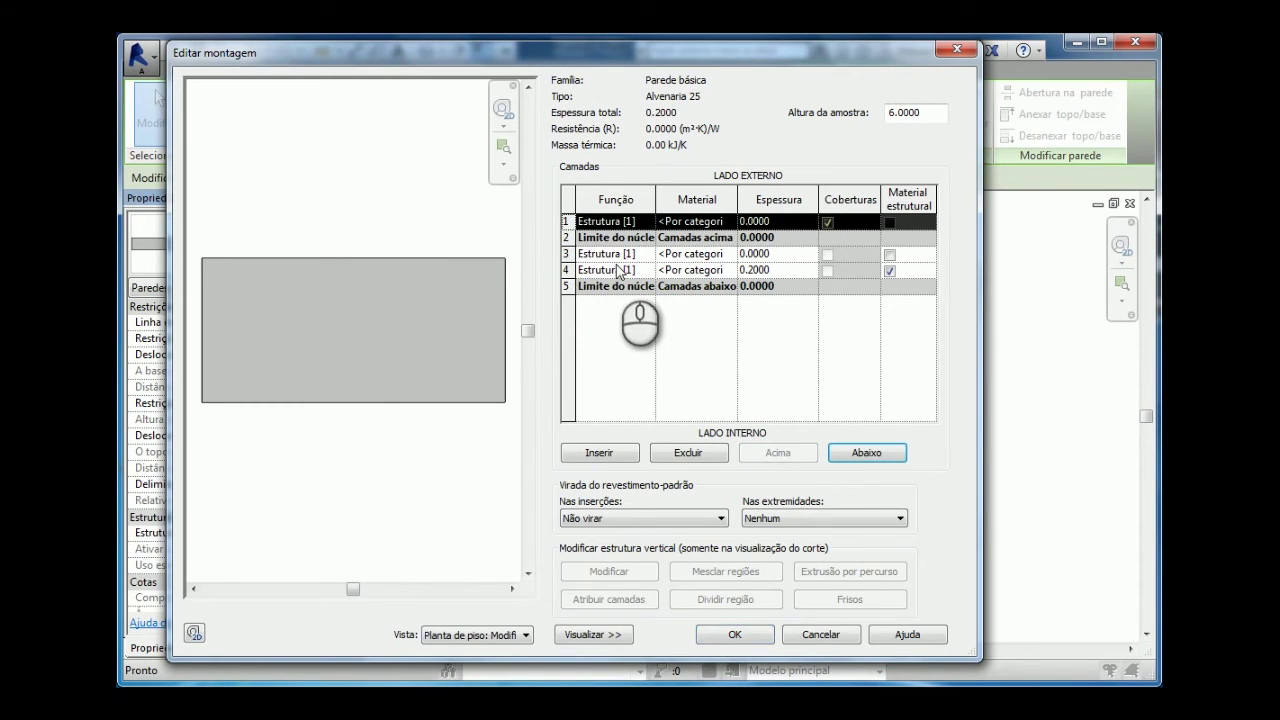
pyautogui.click(570, 254)
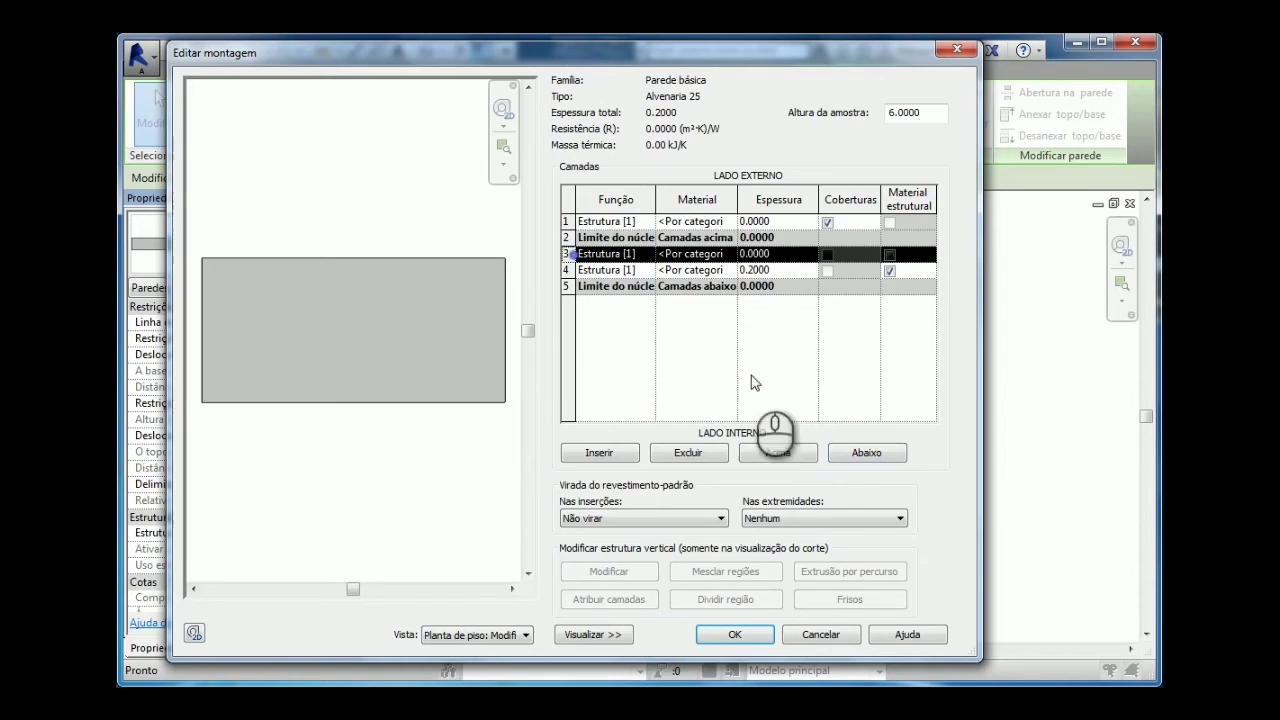
pyautogui.click(868, 454)
pyautogui.click(868, 453)
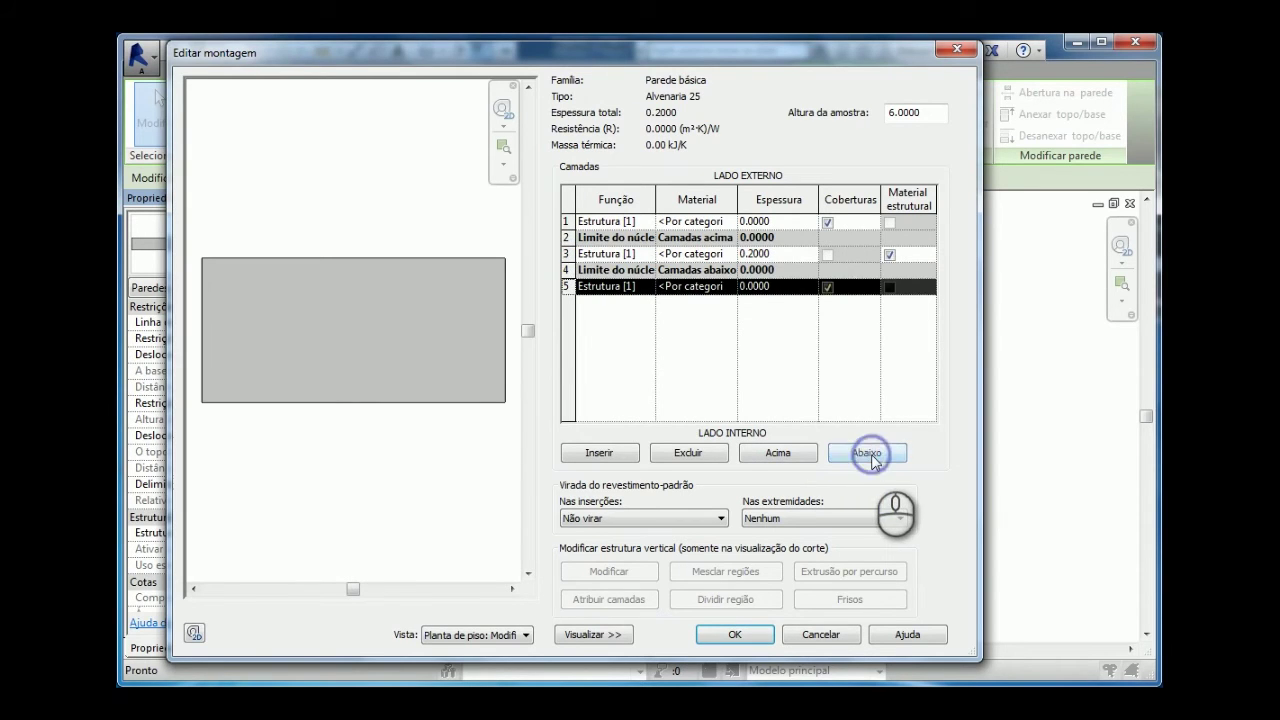
pyautogui.click(792, 287)
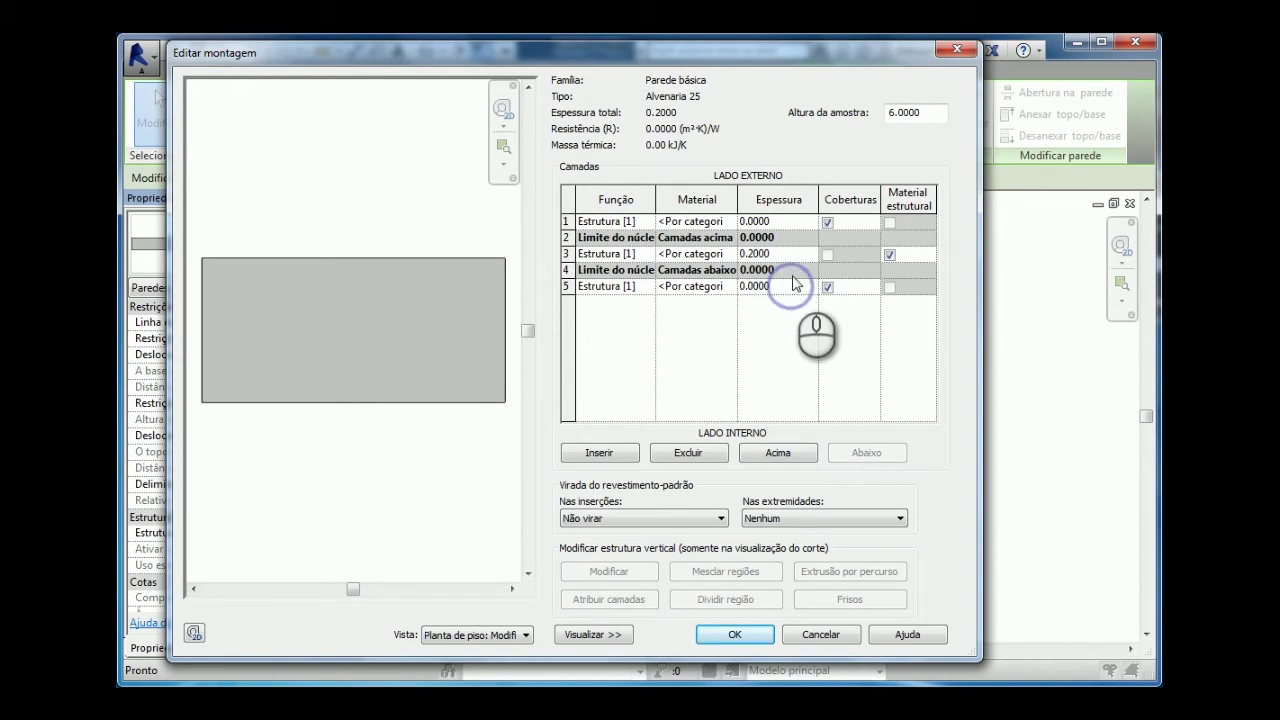
pyautogui.click(792, 256)
pyautogui.click(793, 256)
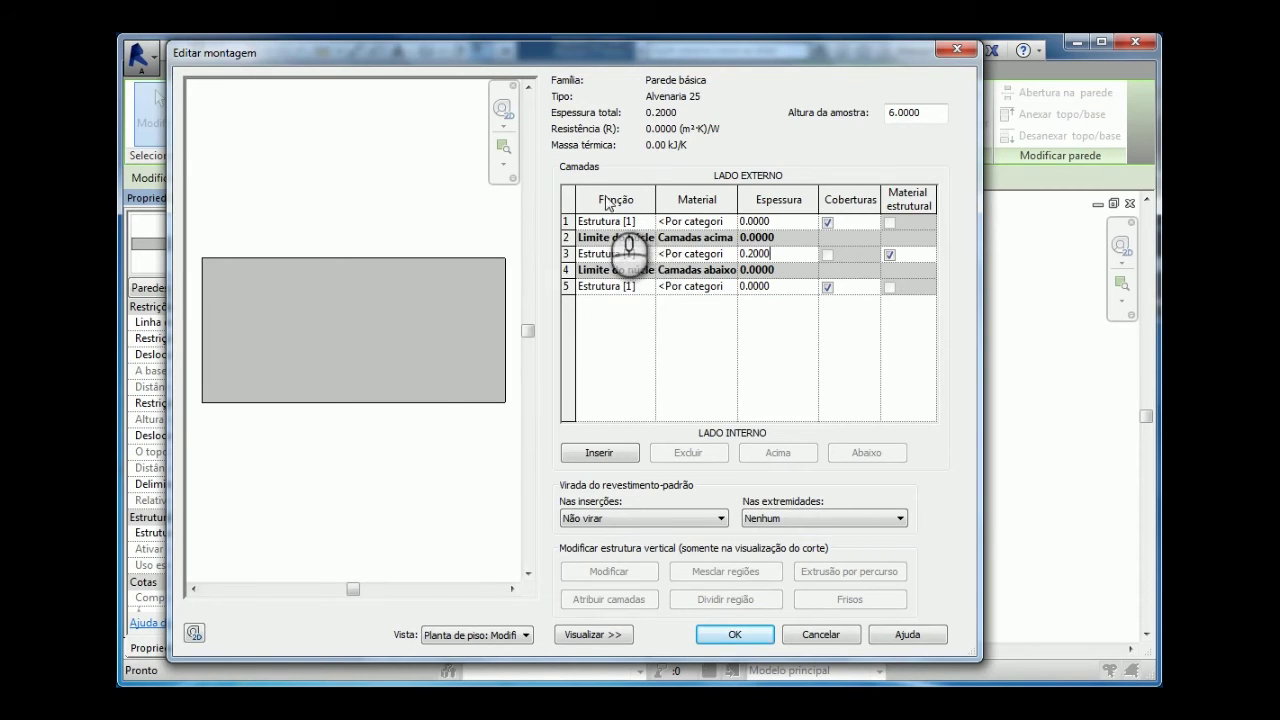
# - Set the exterior layer's function to Acabamento 1 [4] and the interior layer's function to Acabamento 2 [5]
pyautogui.click(651, 221)
pyautogui.click(648, 221)
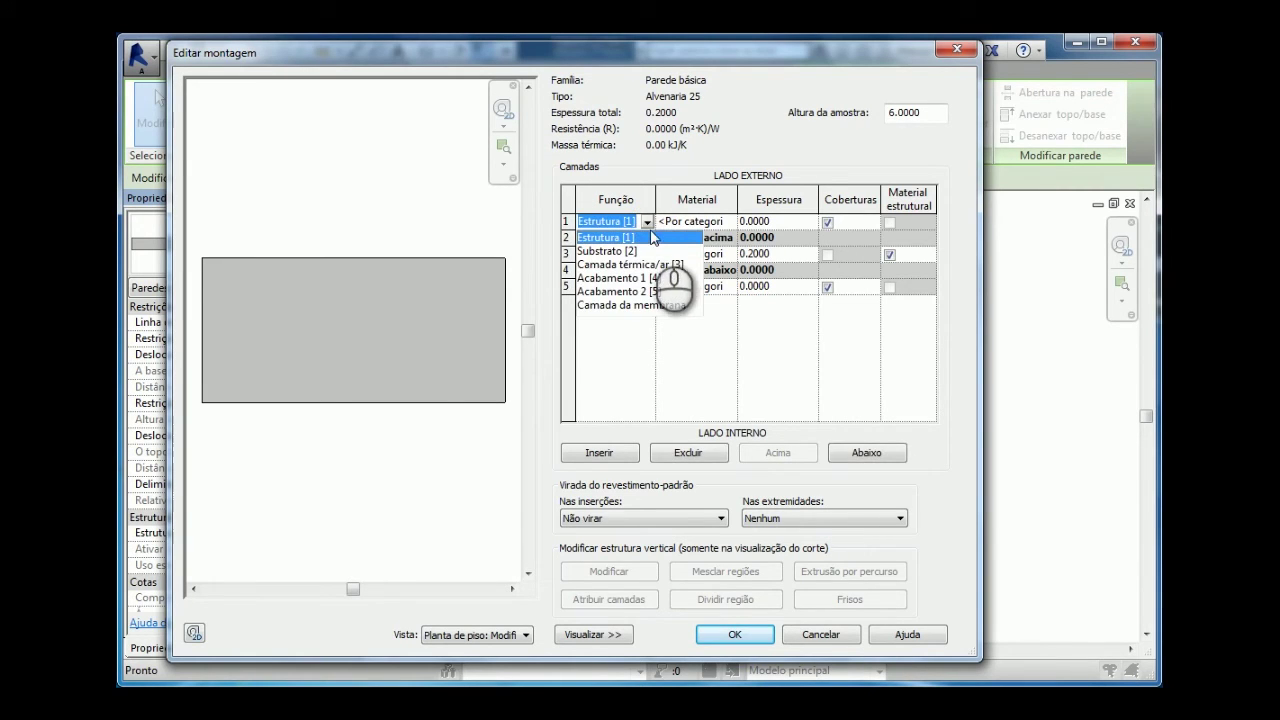
pyautogui.click(645, 281)
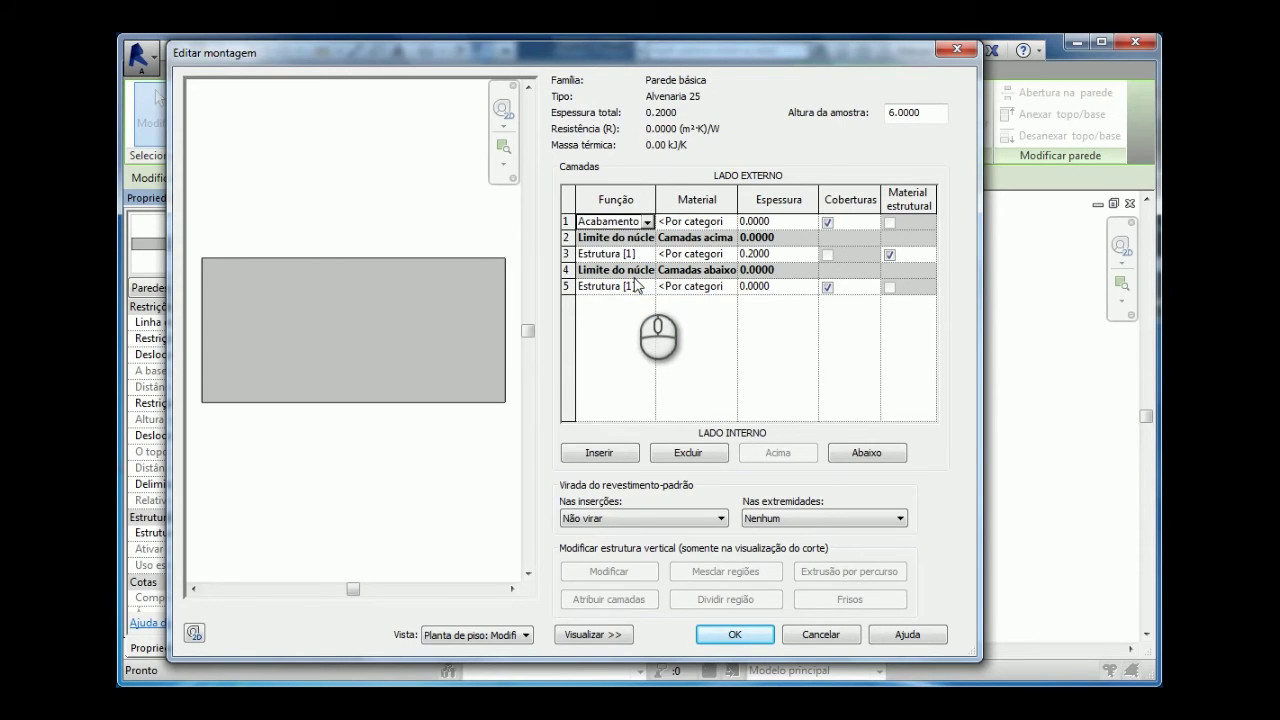
pyautogui.doubleClick(649, 287)
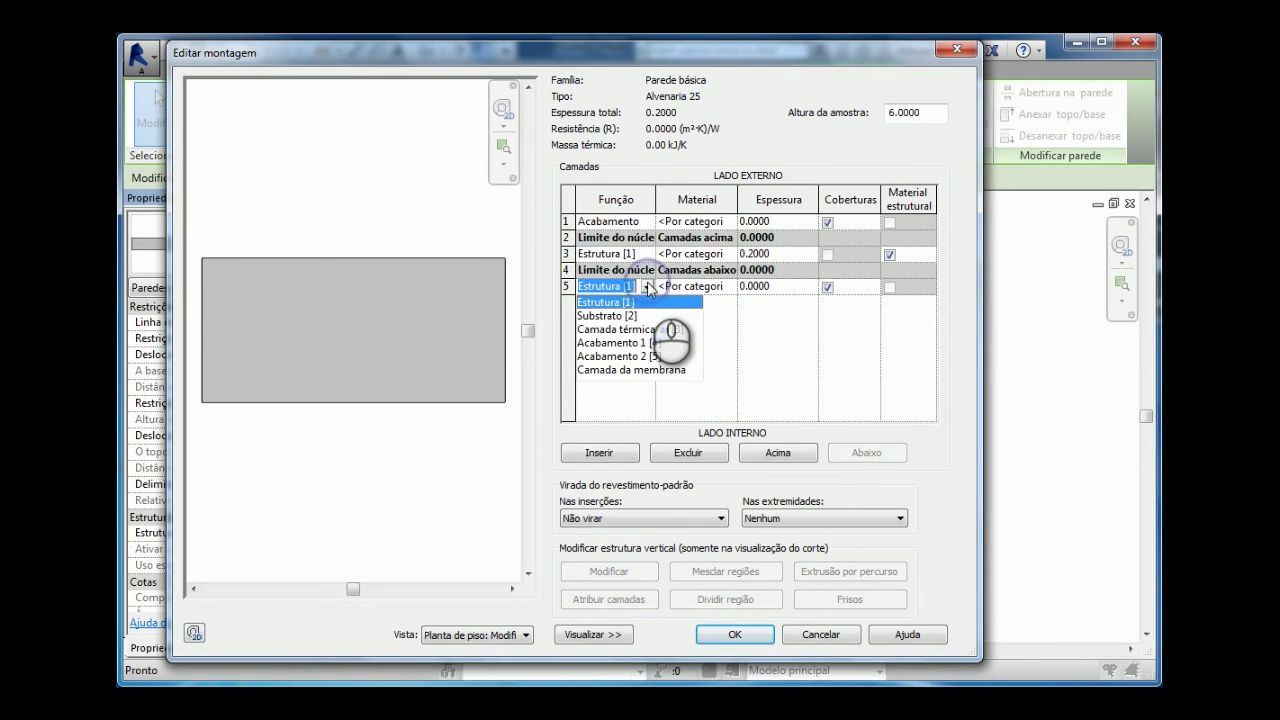
pyautogui.click(645, 356)
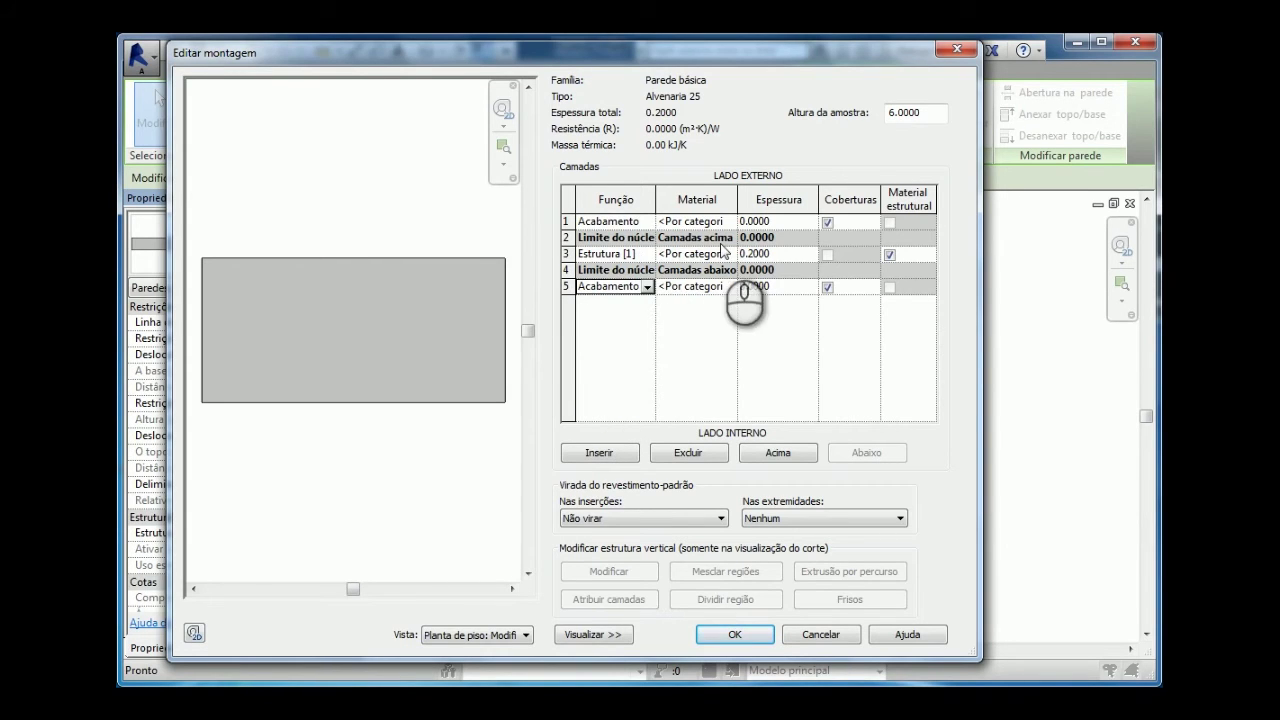
# - Set the thickness of both the exterior and interior finish layers to 0.025 m
pyautogui.click(783, 222)
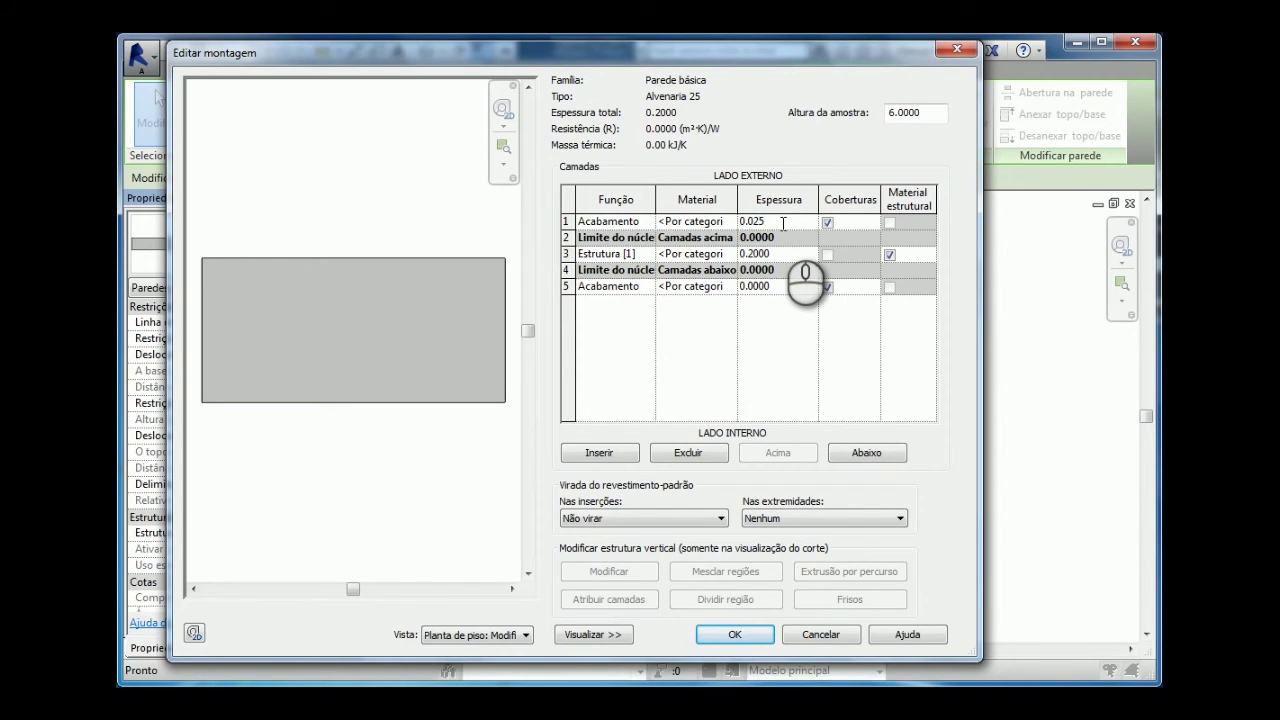
pyautogui.click(779, 285)
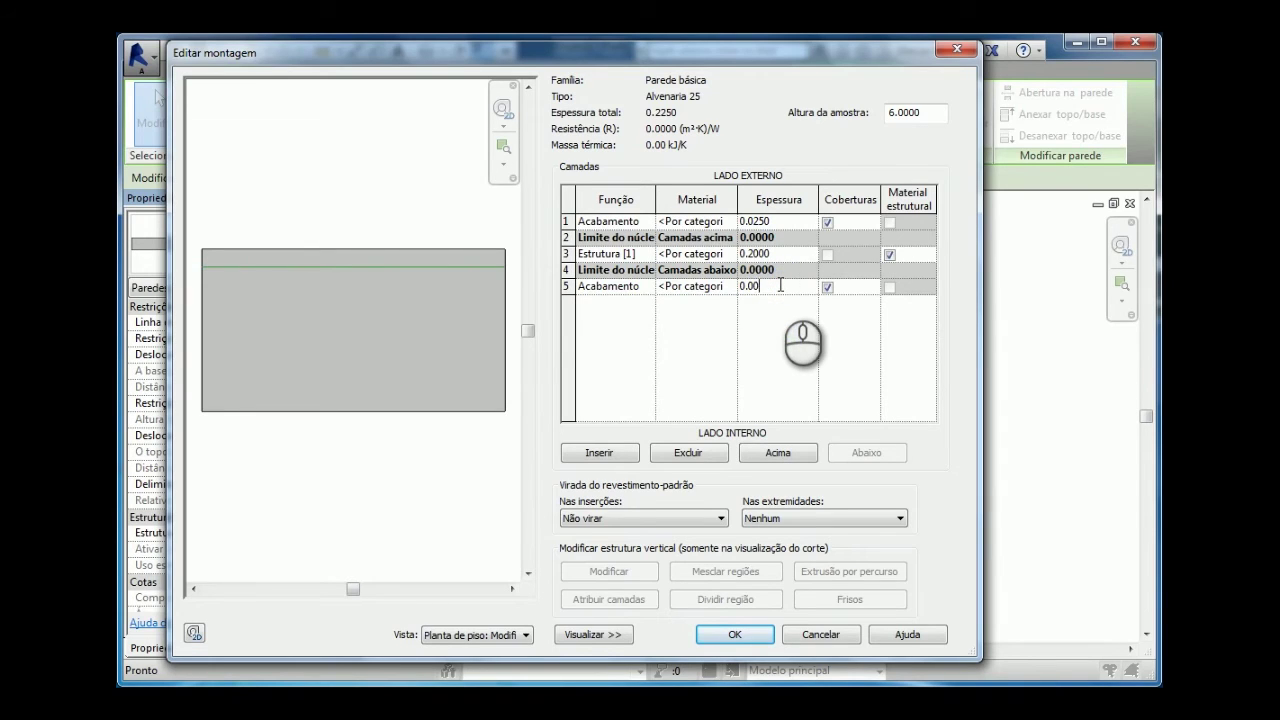
pyautogui.write('0.025')
pyautogui.click(789, 253)
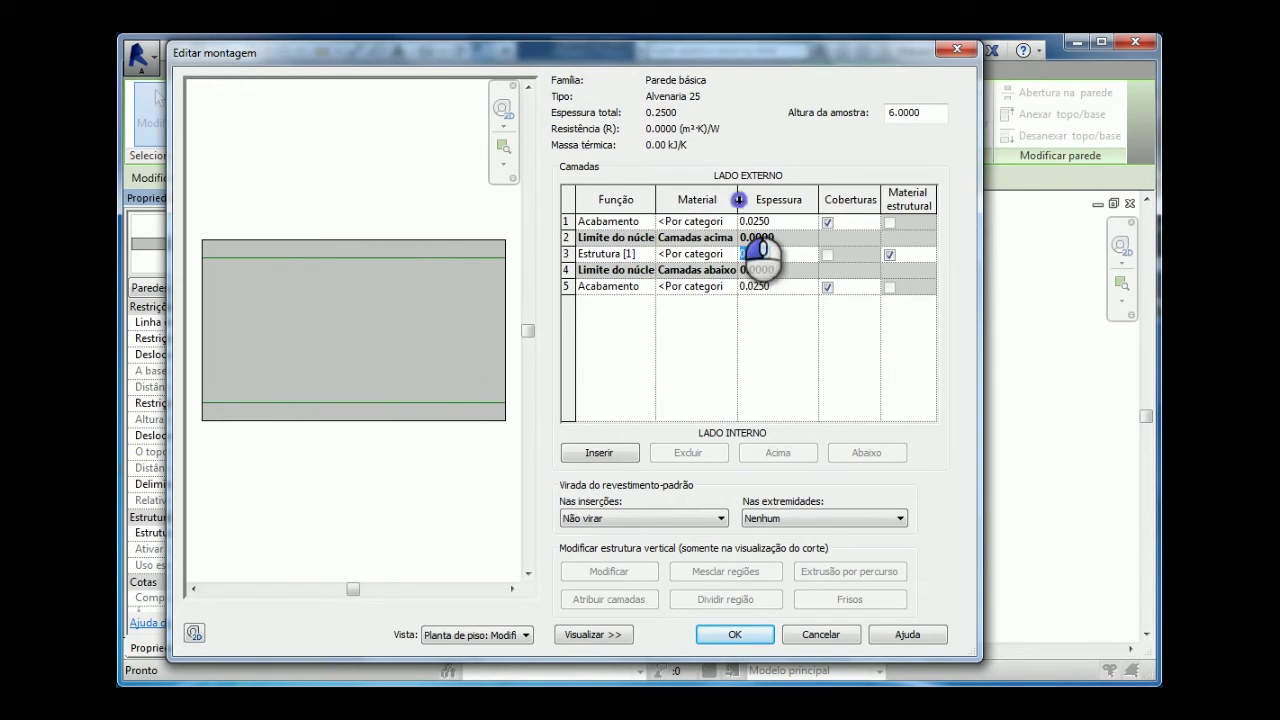
# - Widen the layer table's material column and assign the Alvenaria material "Unidades de alvenaria de concreto" to the structural layer
pyautogui.doubleClick(738, 199)
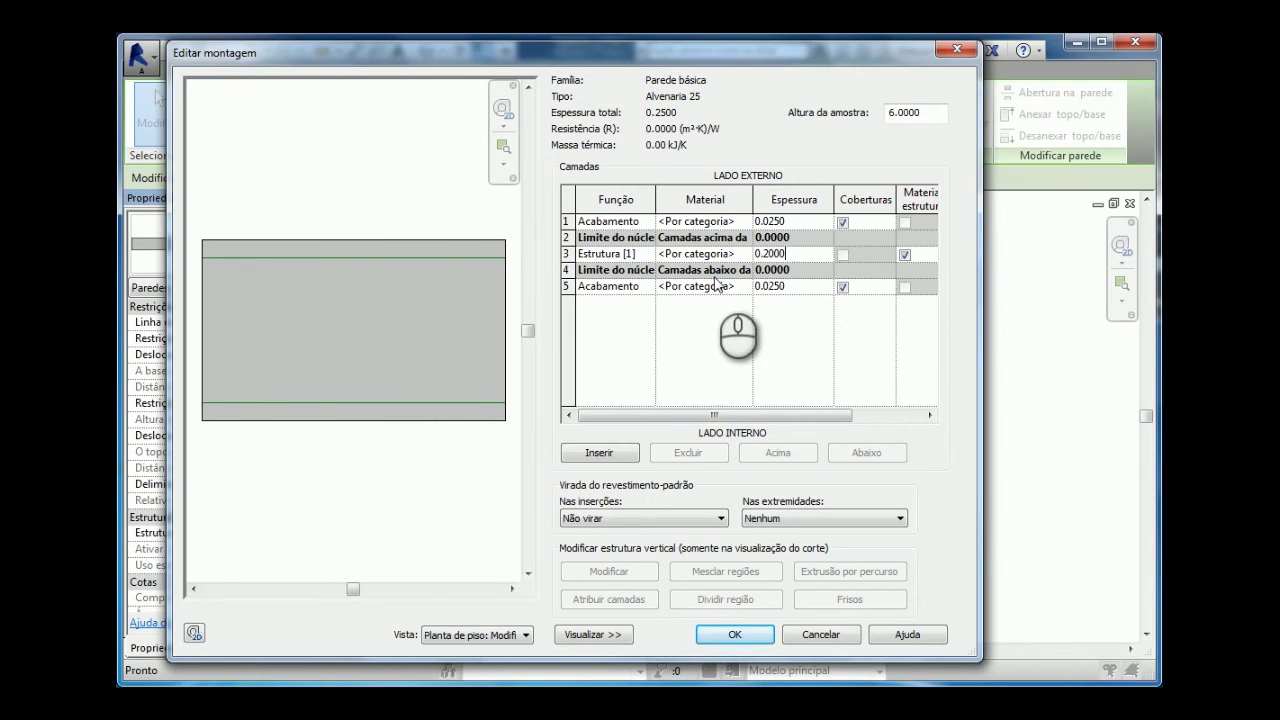
pyautogui.click(758, 254)
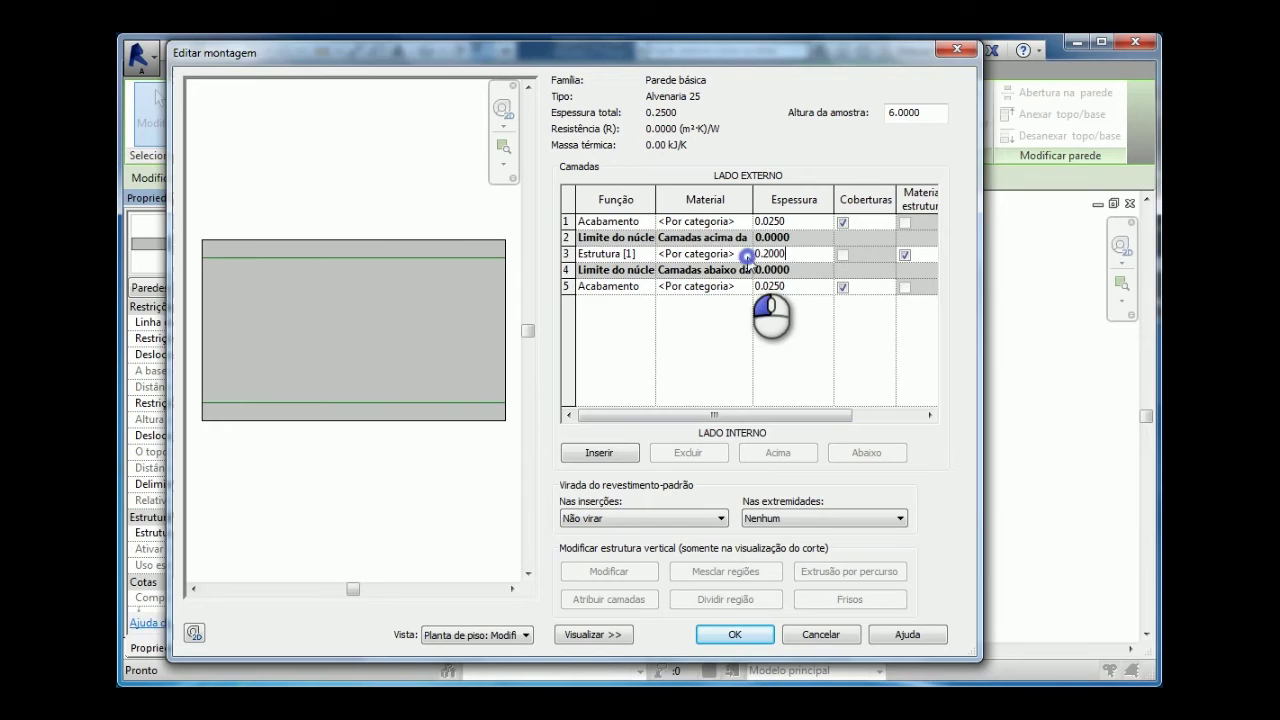
pyautogui.click(746, 254)
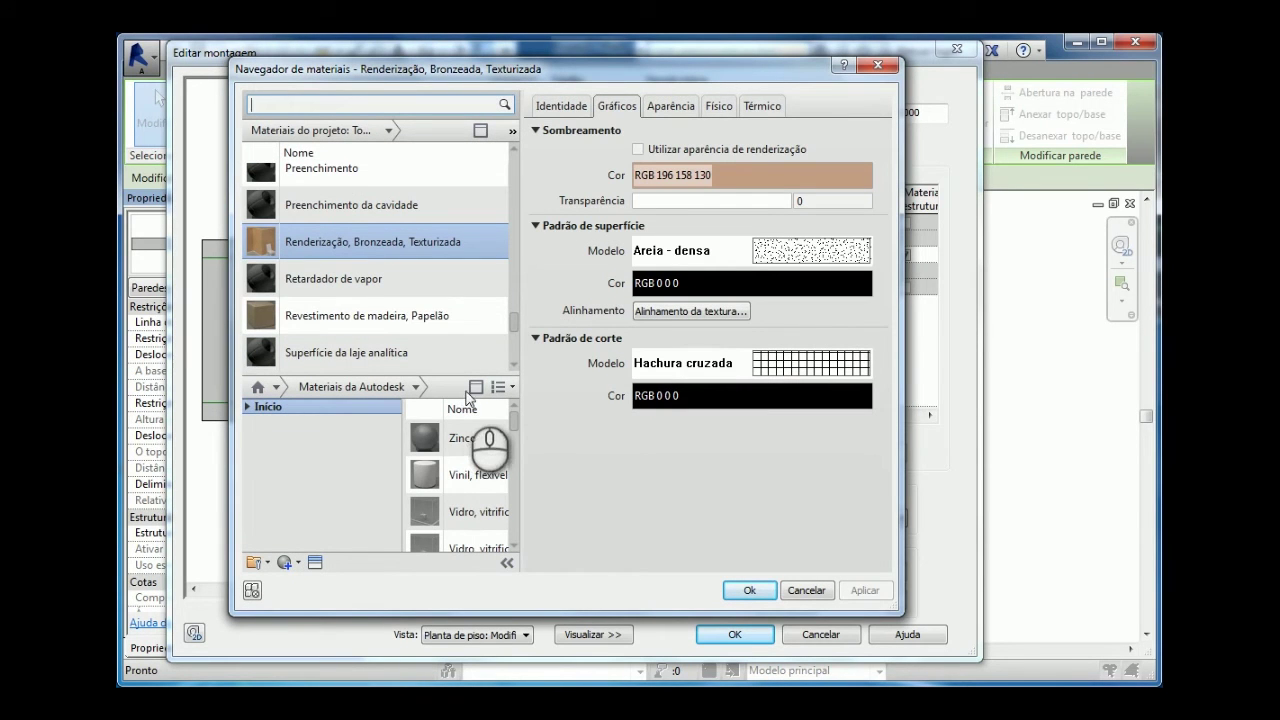
pyautogui.scroll(1, 342, 170)
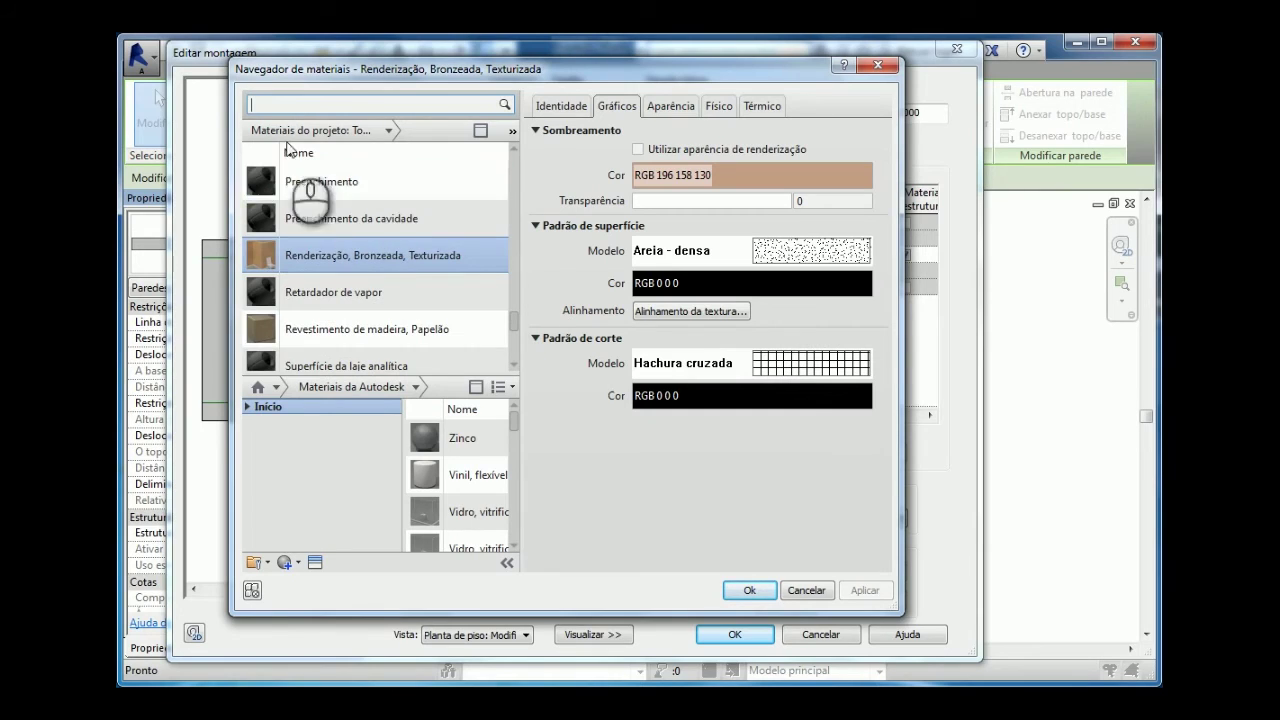
pyautogui.scroll(-1, 457, 331)
pyautogui.scroll(1, 384, 160)
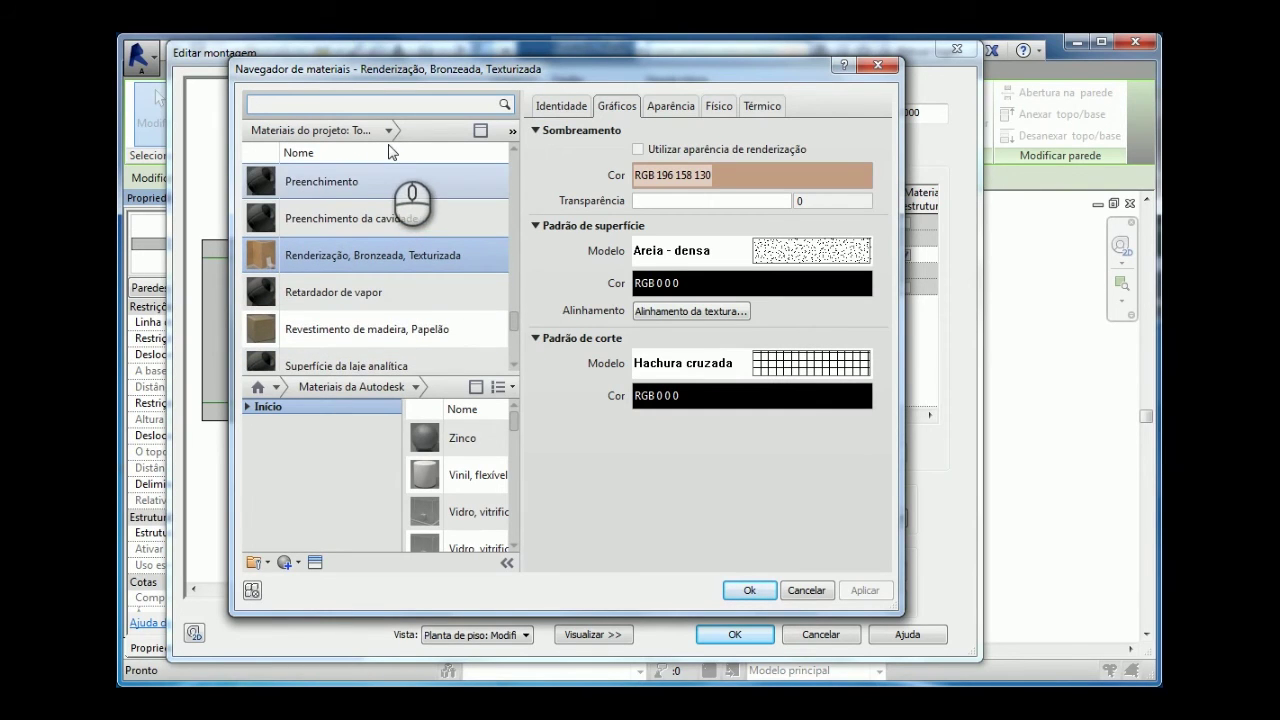
pyautogui.click(389, 134)
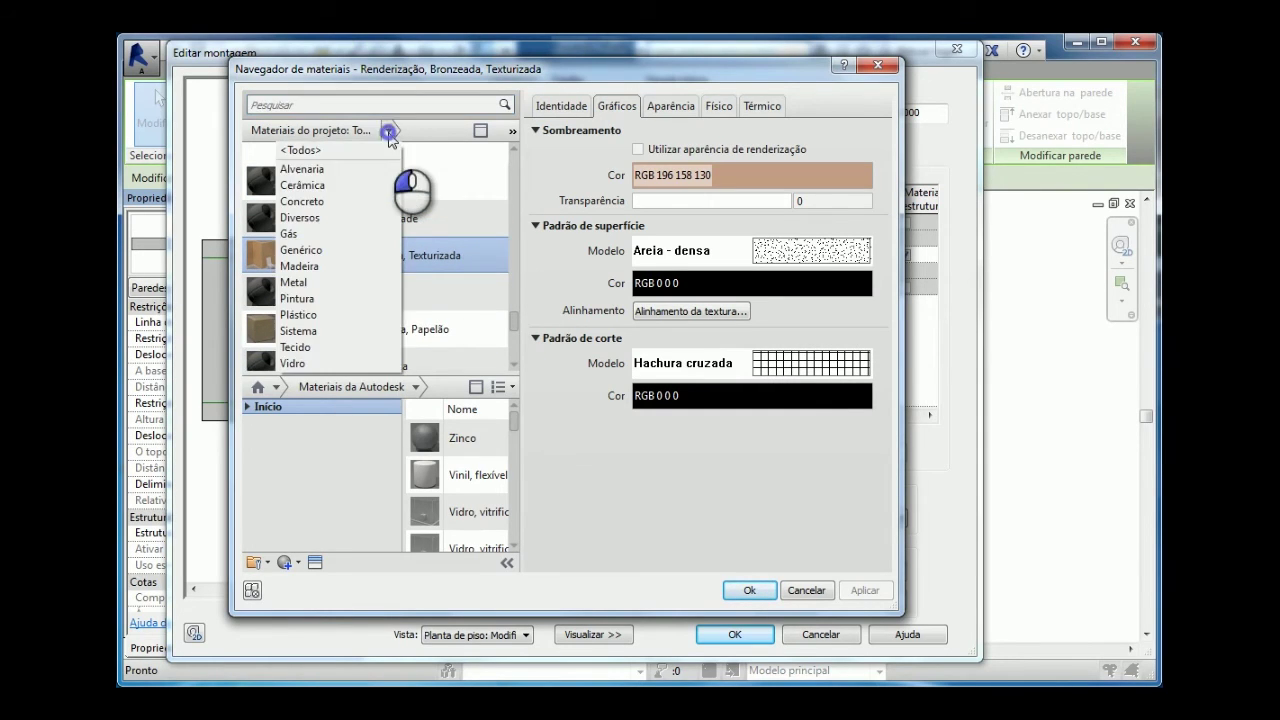
pyautogui.click(326, 172)
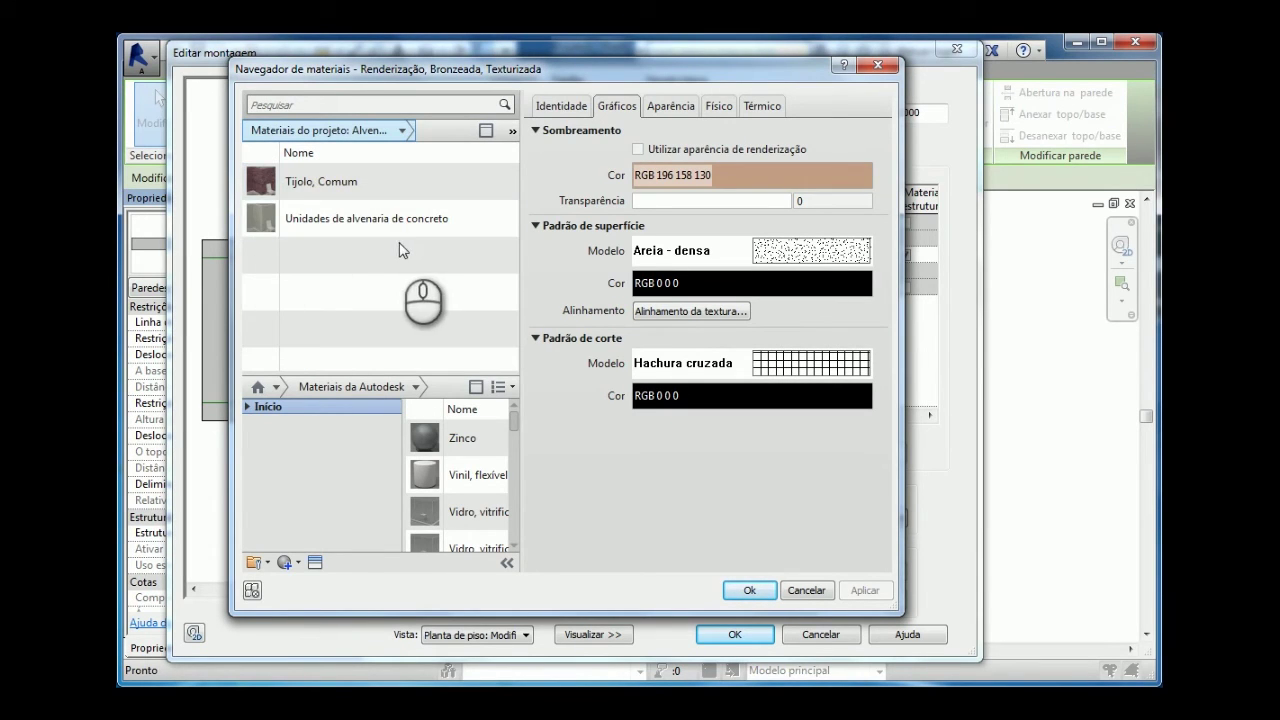
pyautogui.click(478, 221)
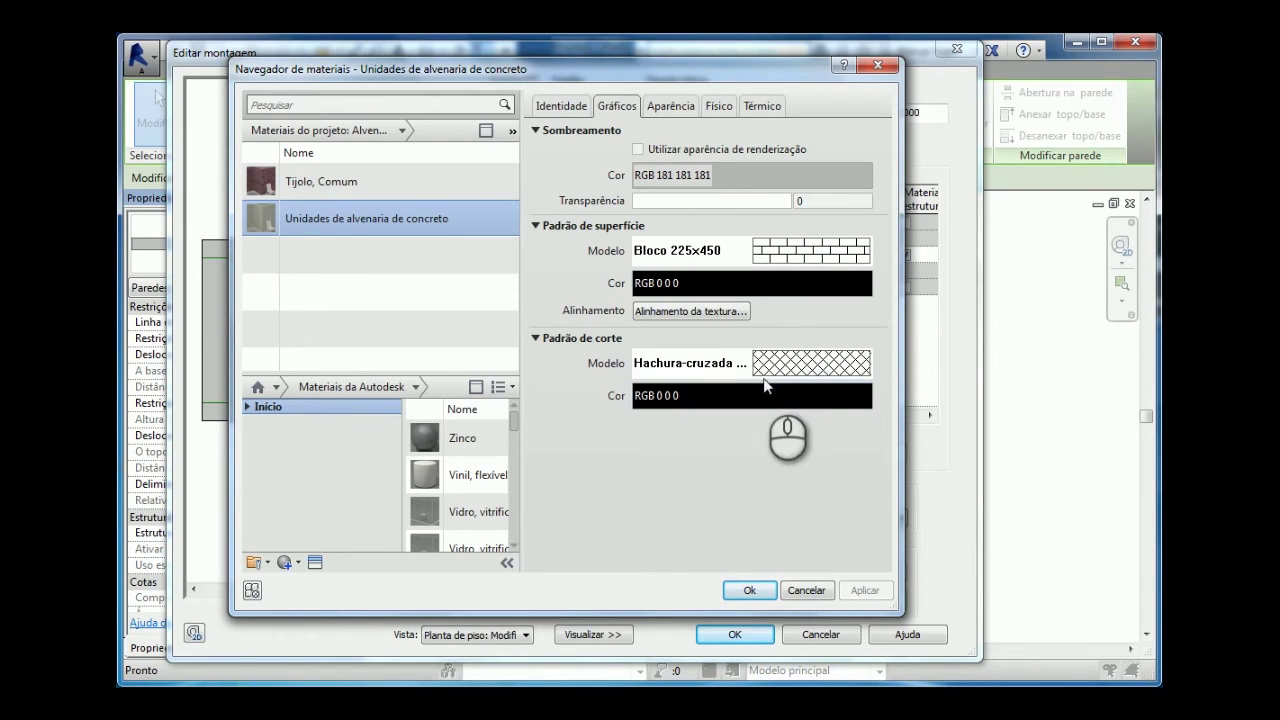
pyautogui.click(745, 591)
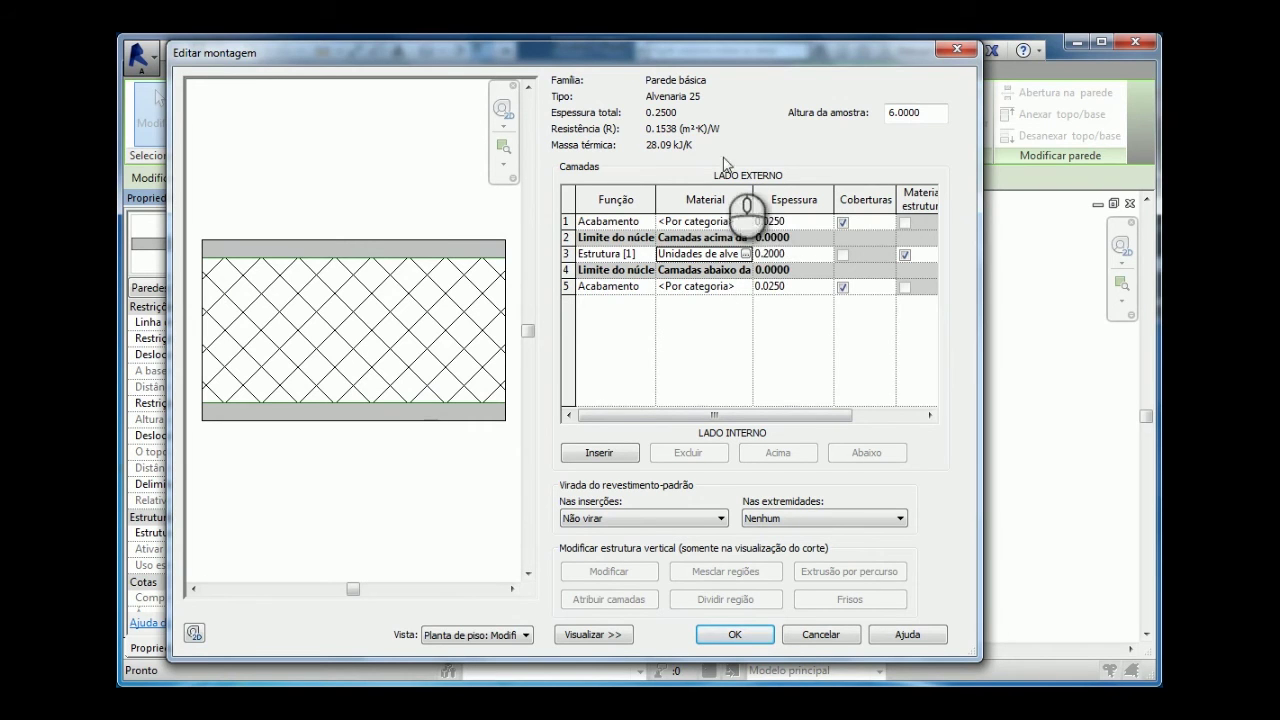
# - Assign the project material "Renderização, Bronzeada, Texturizada" to the exterior finish layer
pyautogui.click(744, 220)
pyautogui.click(746, 220)
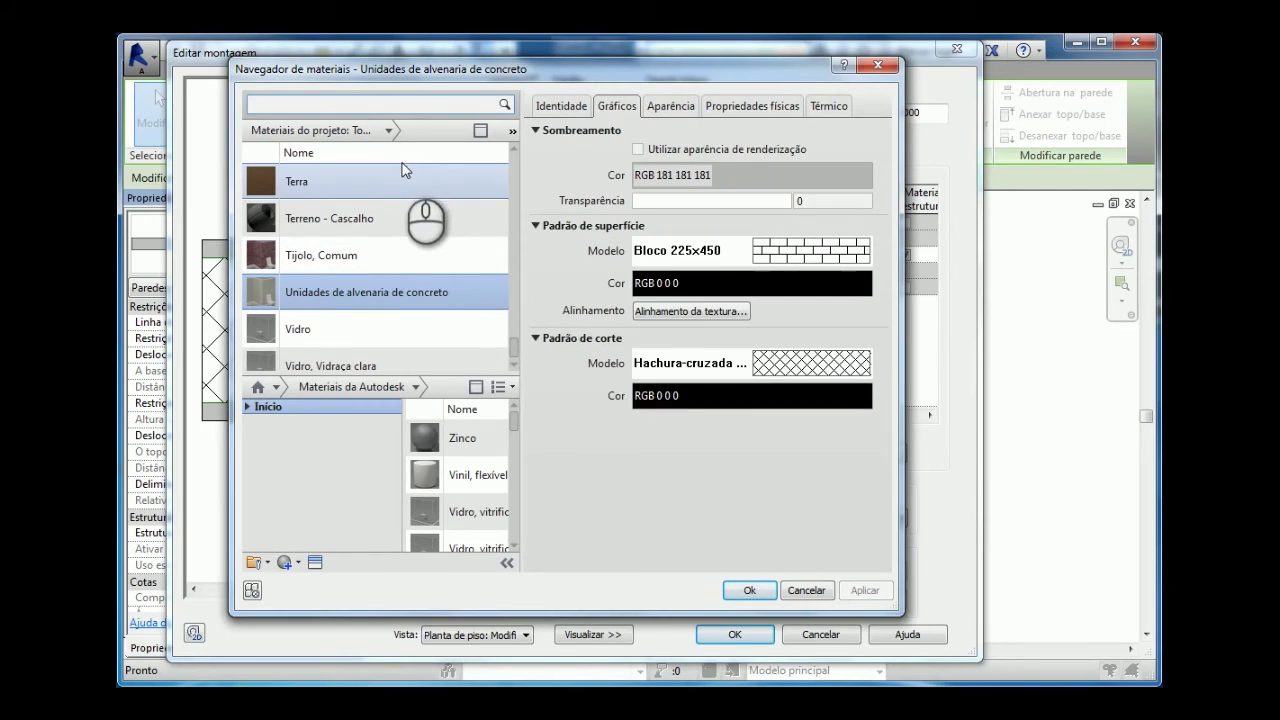
pyautogui.moveTo(511, 347); pyautogui.dragTo(512, 322)
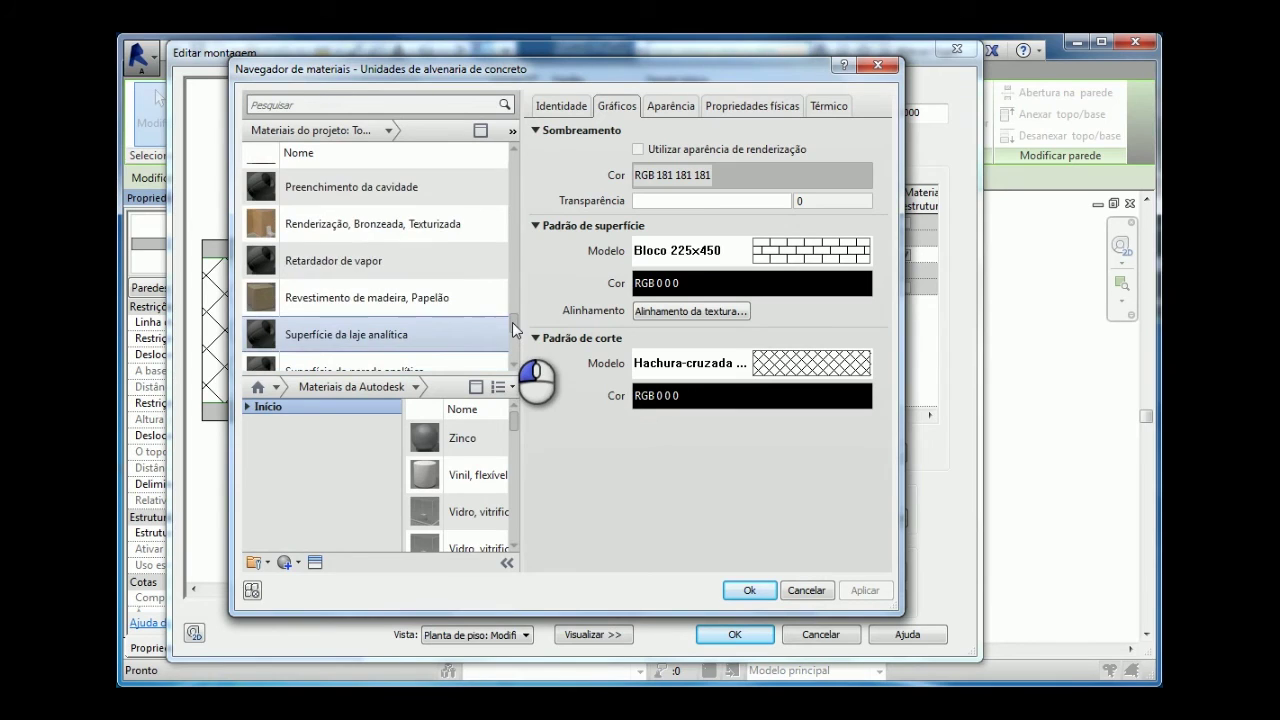
pyautogui.click(445, 229)
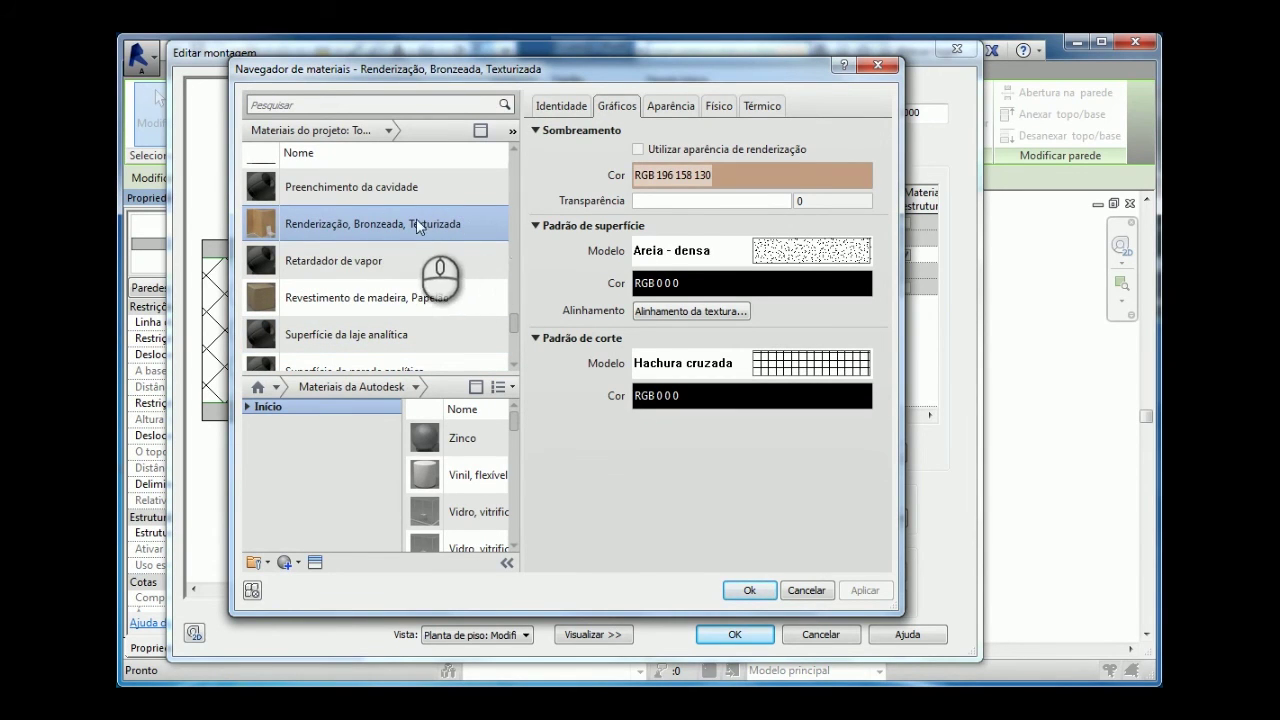
pyautogui.click(802, 200)
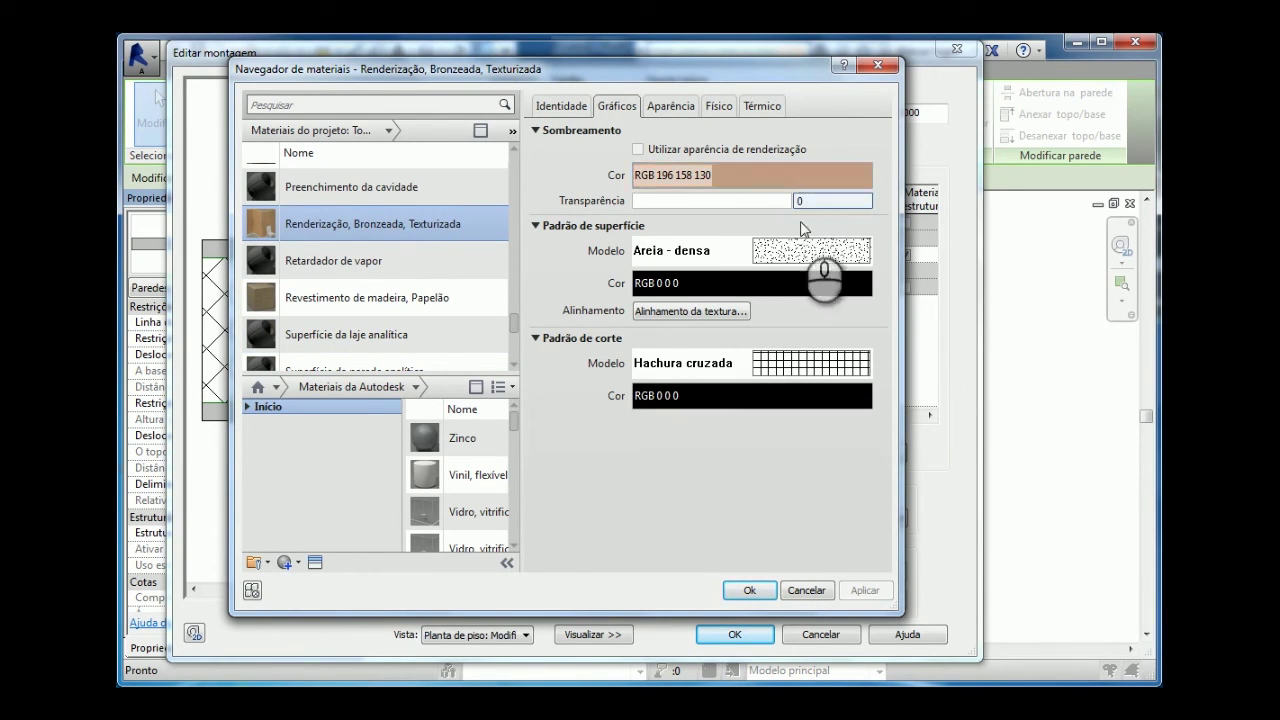
pyautogui.click(763, 592)
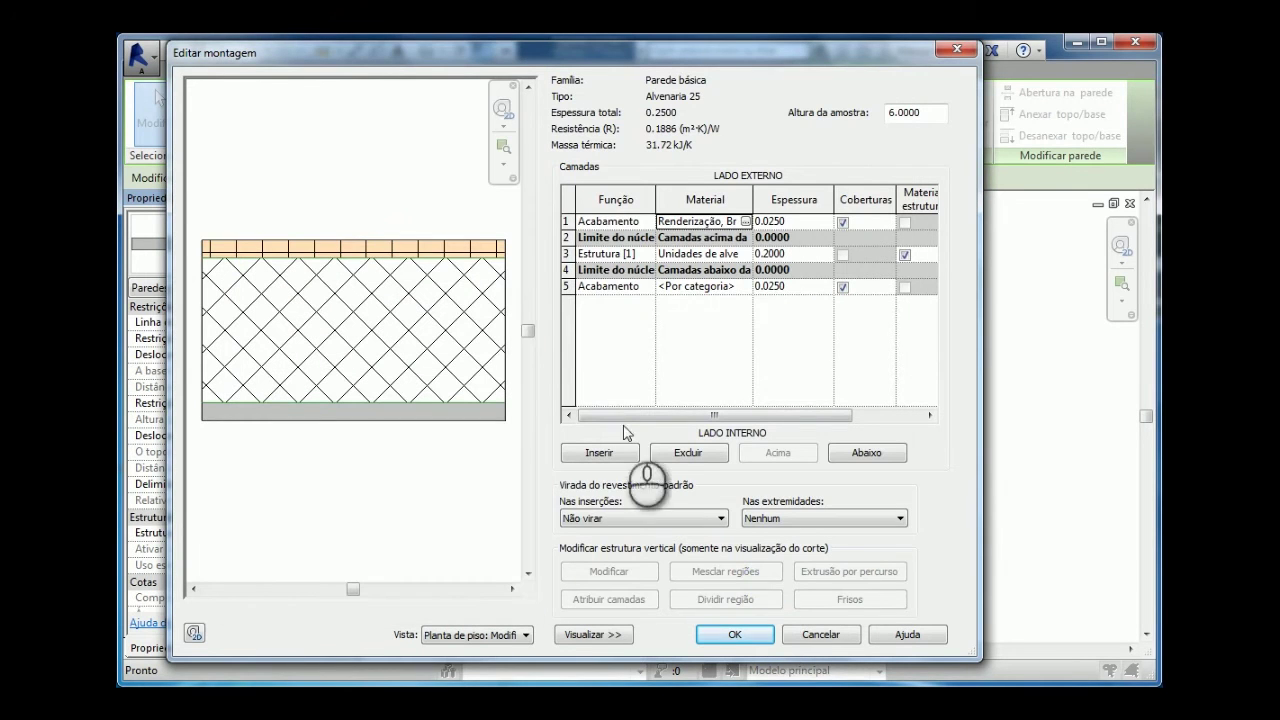
# - Assign the Cerâmica material "Azulejo cerâmico" to the interior finish layer, keeping its 250 mm Quadriculados surface pattern, and accept the assembly and type properties
pyautogui.click(748, 290)
pyautogui.click(745, 287)
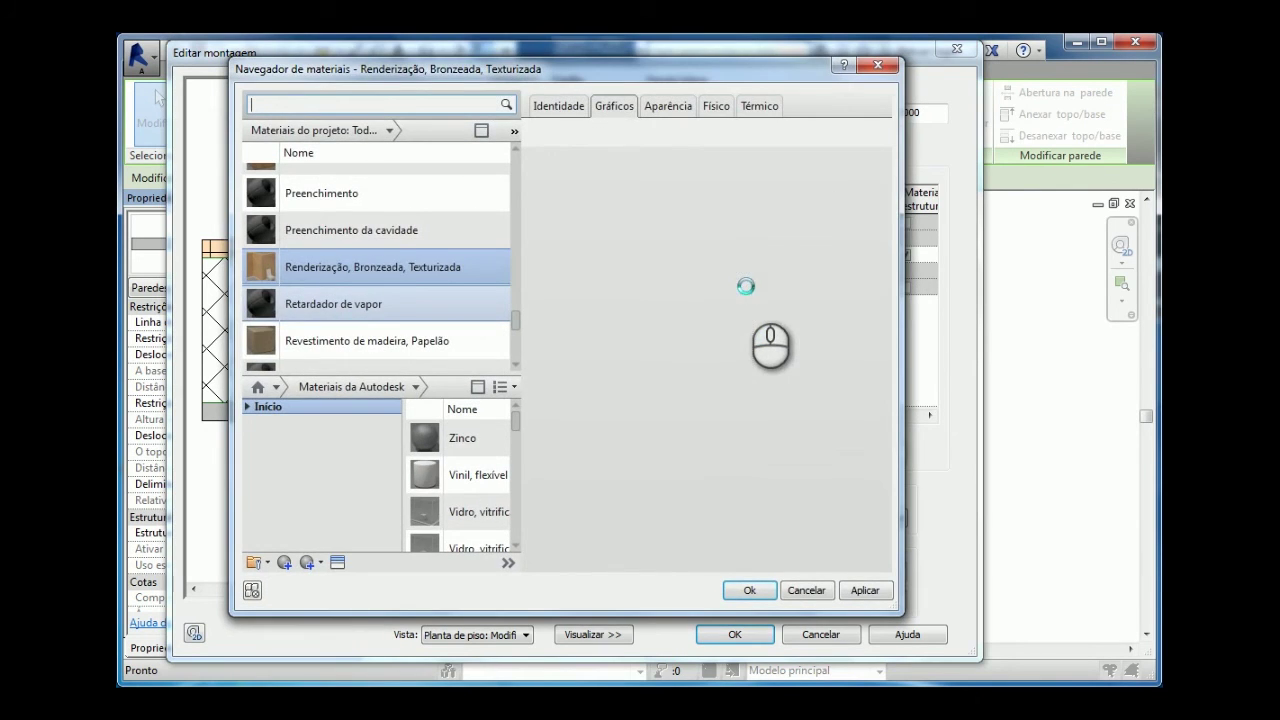
pyautogui.click(389, 130)
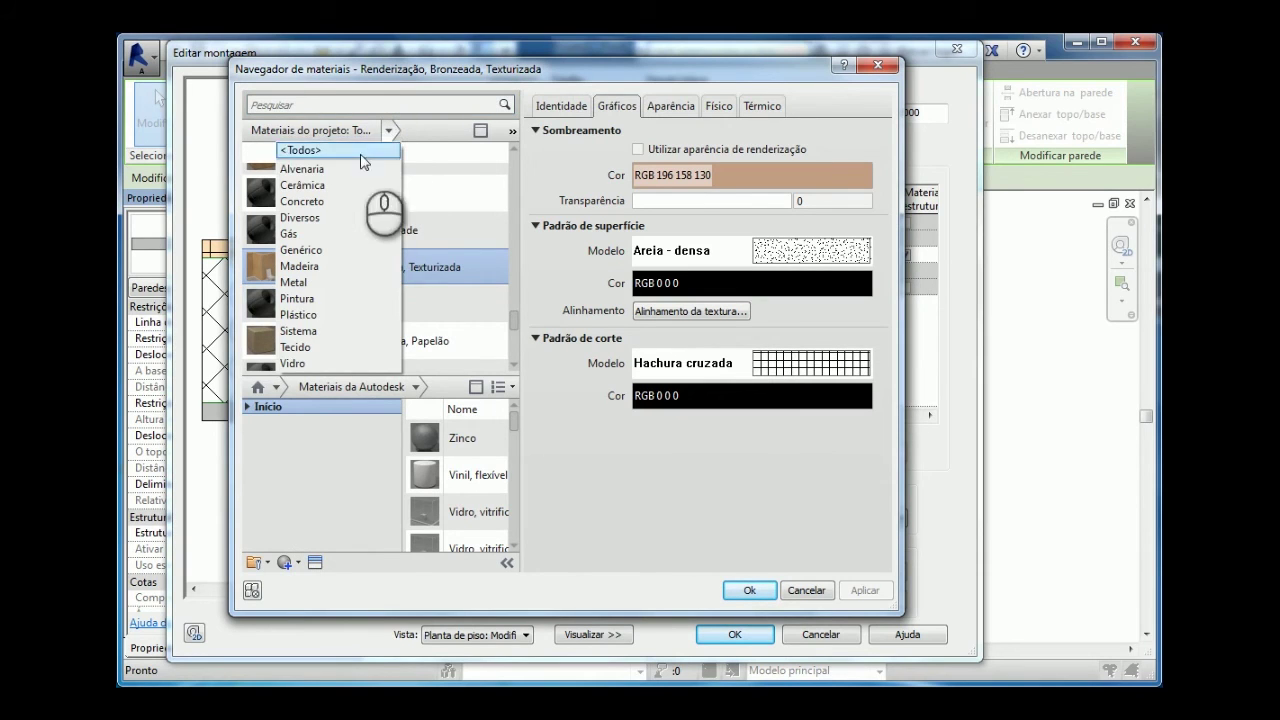
pyautogui.click(340, 185)
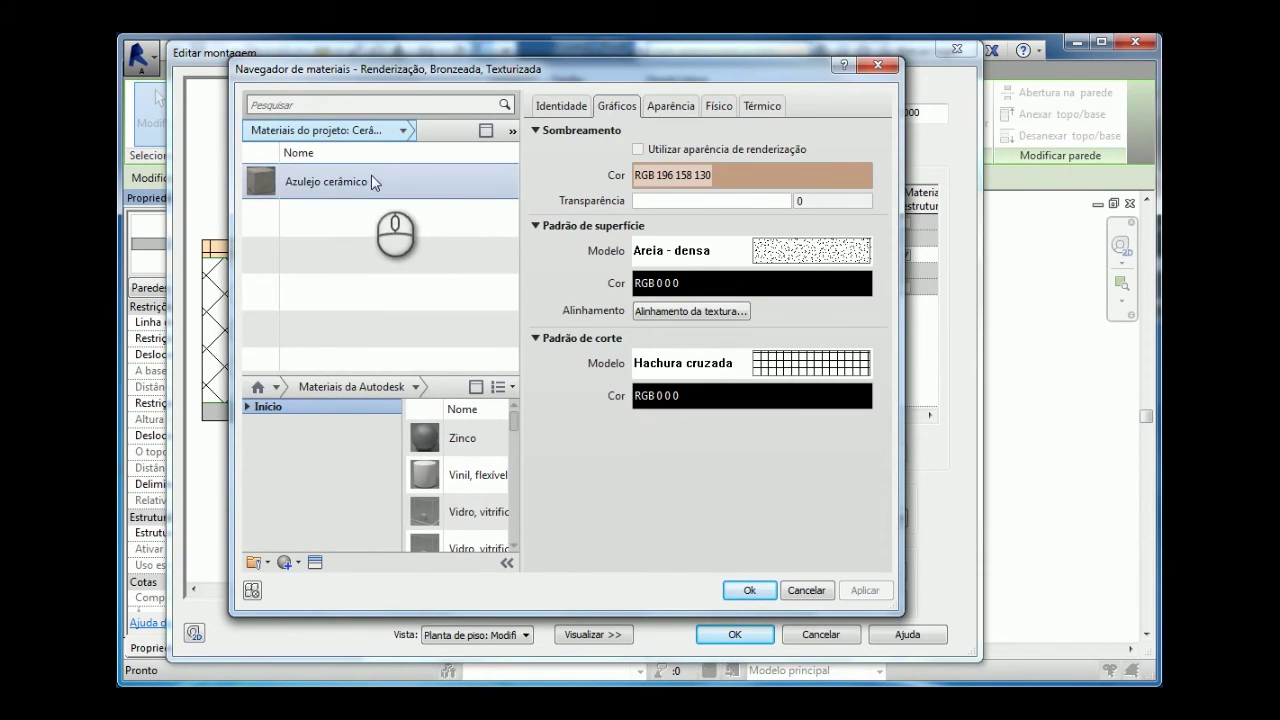
pyautogui.click(371, 182)
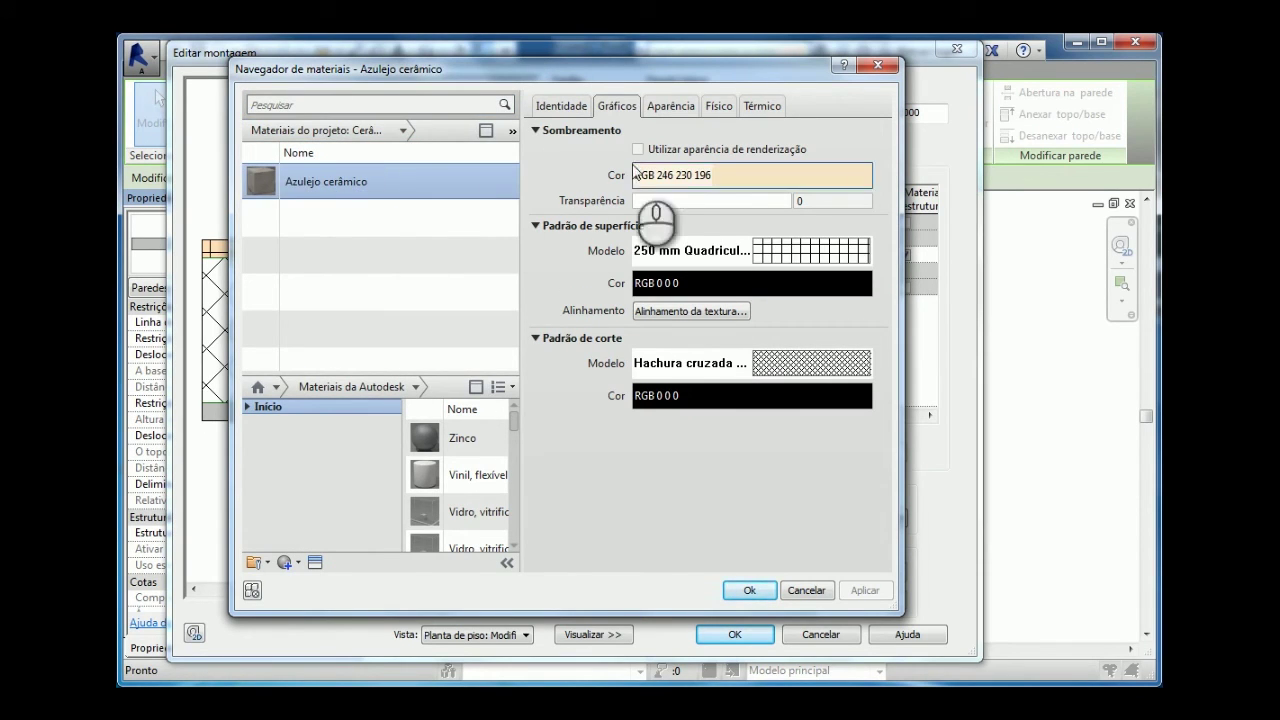
pyautogui.click(791, 261)
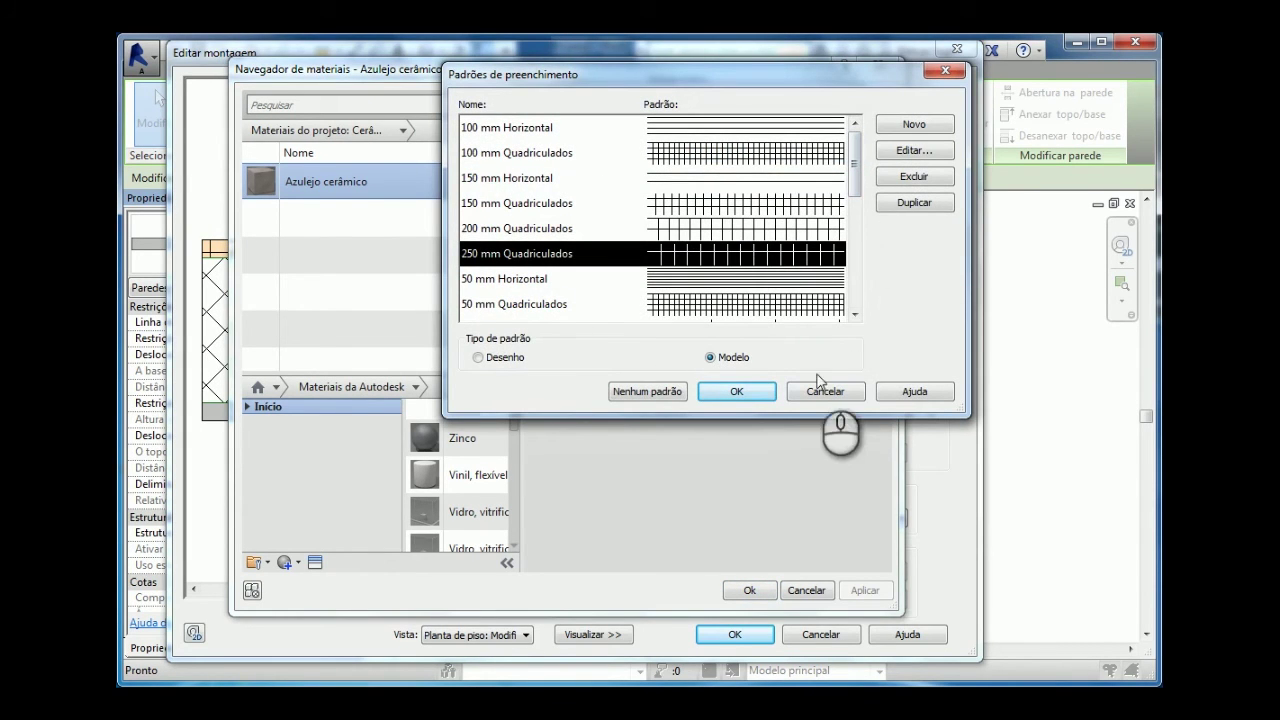
pyautogui.click(740, 392)
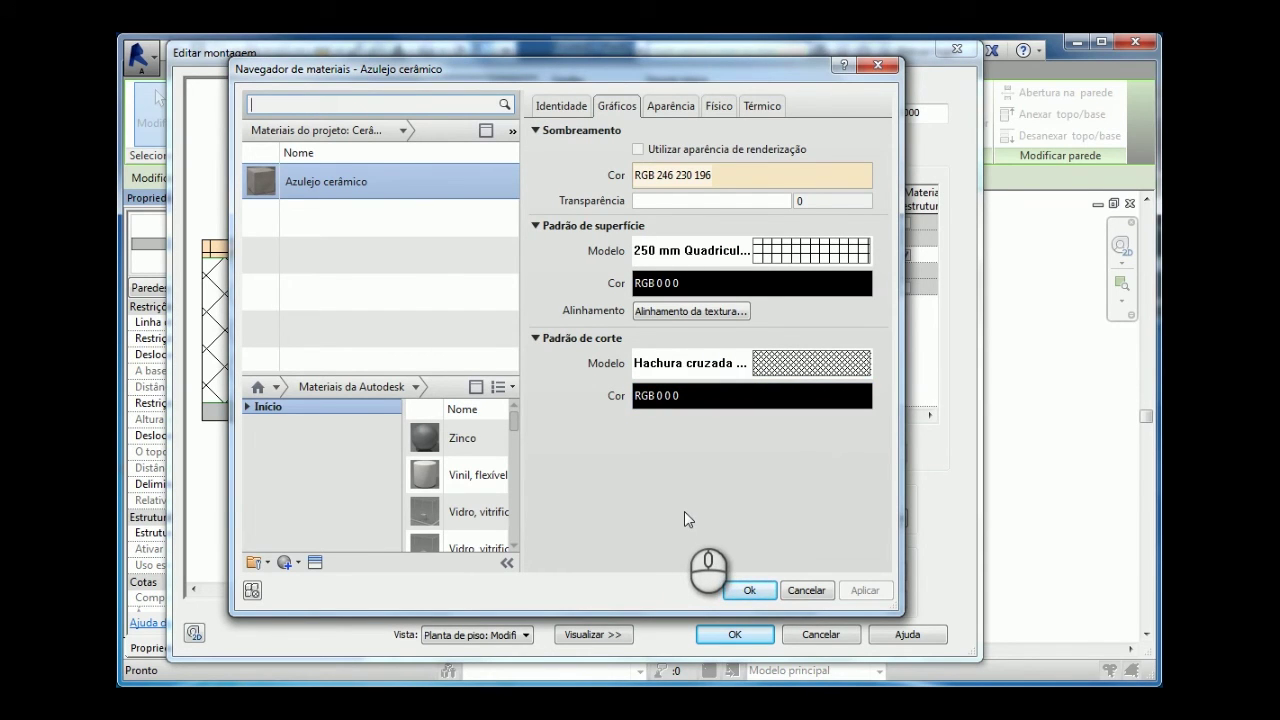
pyautogui.click(750, 591)
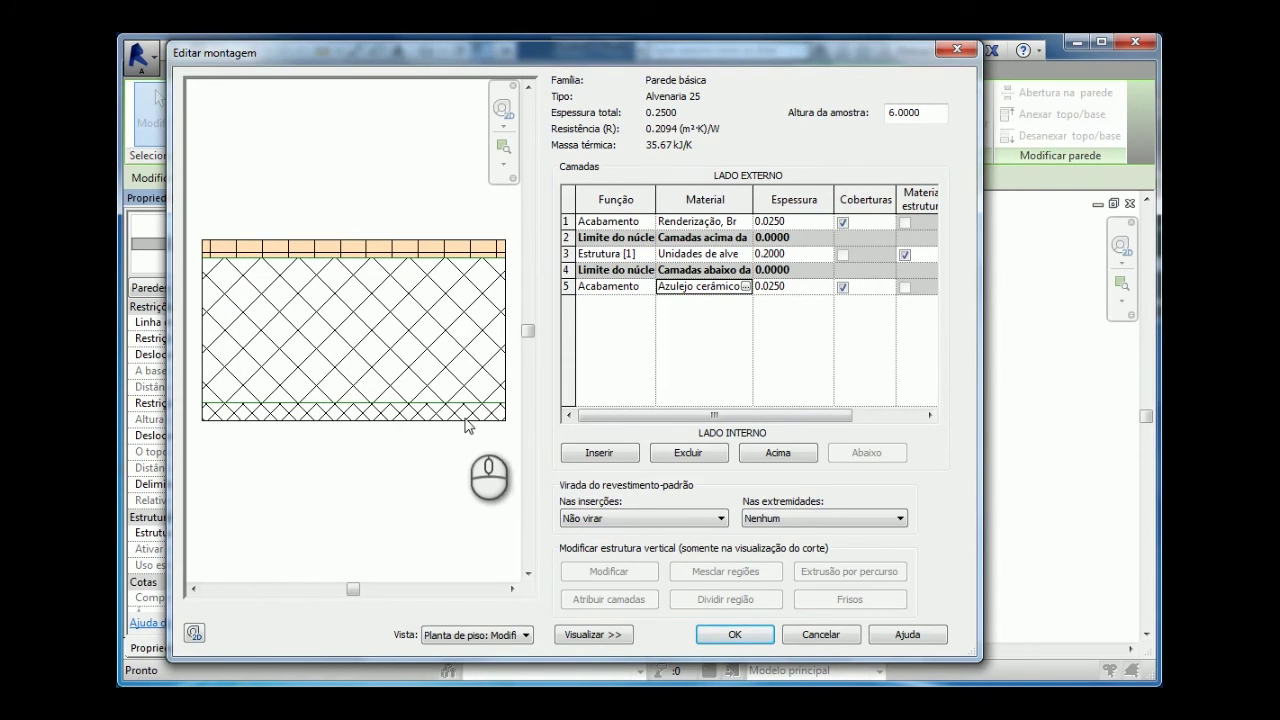
pyautogui.click(735, 634)
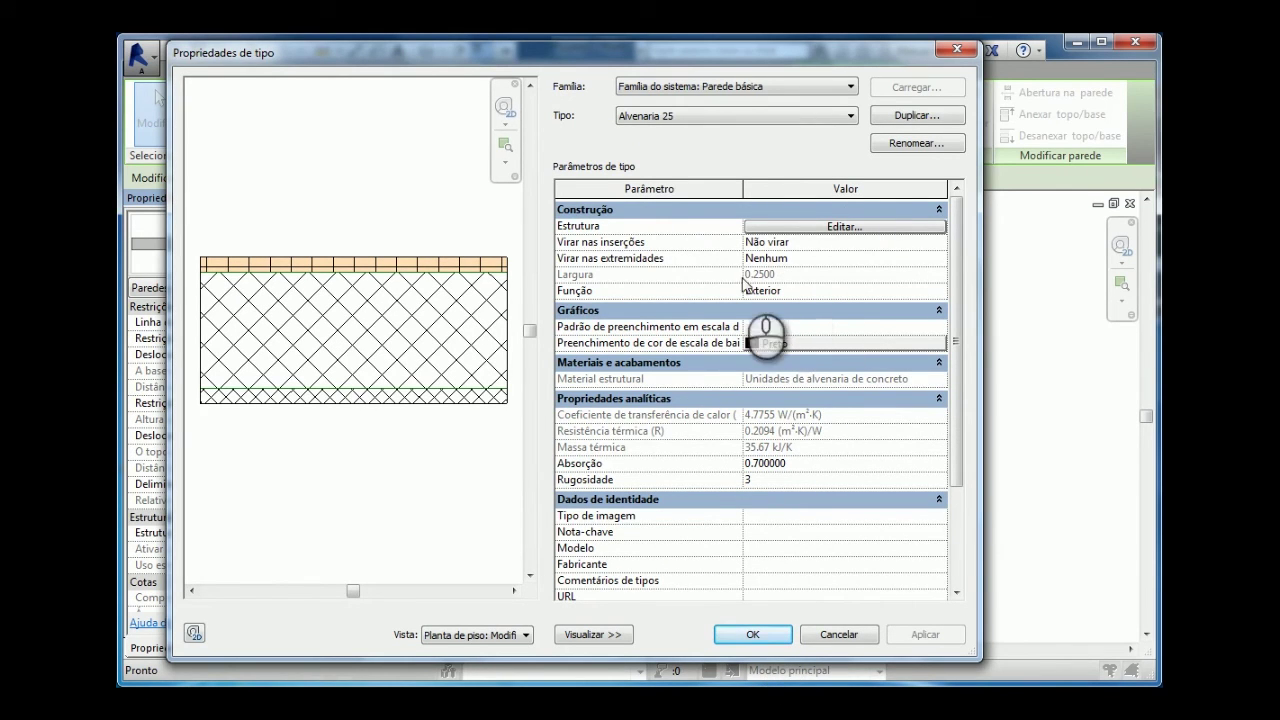
pyautogui.click(750, 634)
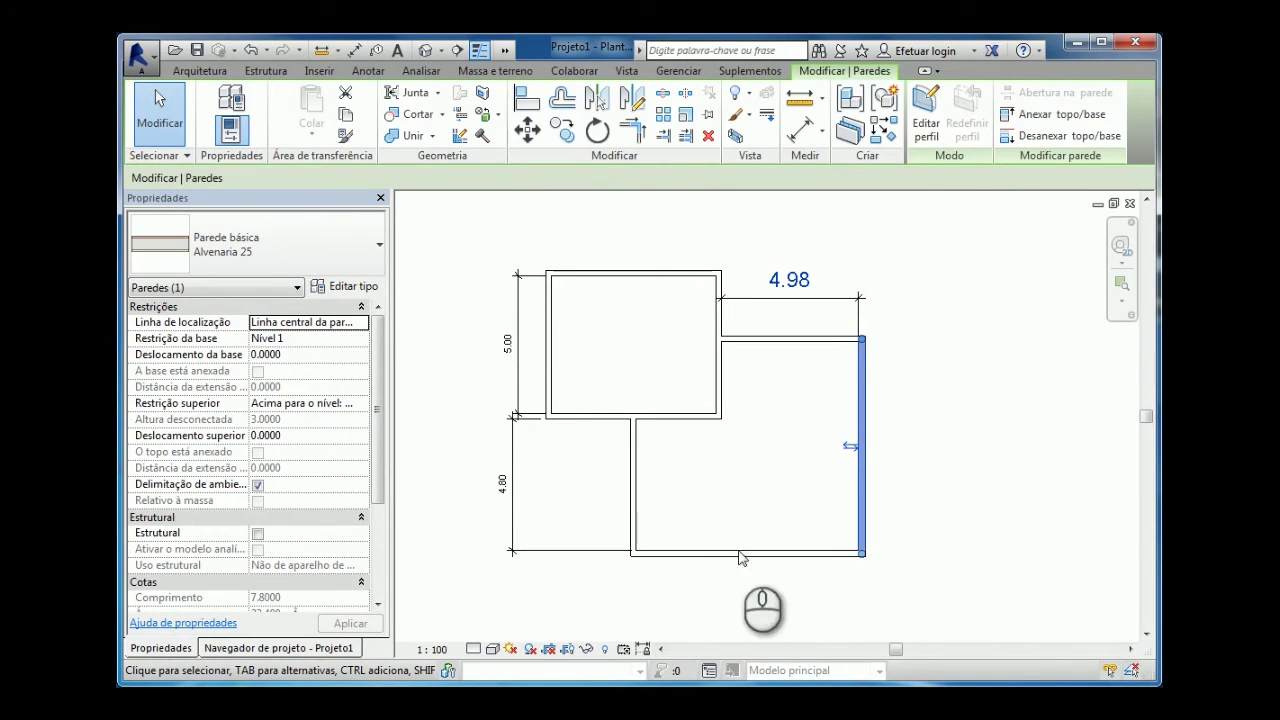
# - Open the default 3D view and examine which finish faces outward on the Alvenaria 25 wall
pyautogui.click(771, 514)
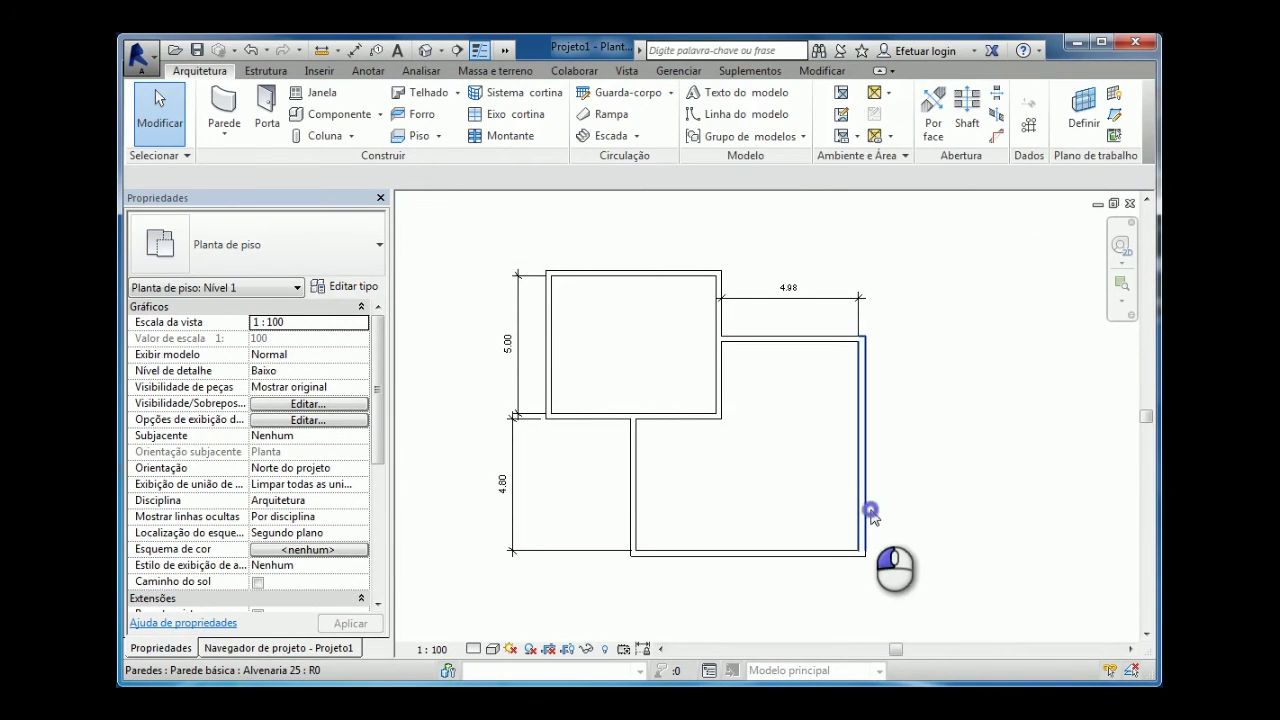
pyautogui.click(871, 515)
pyautogui.click(766, 510)
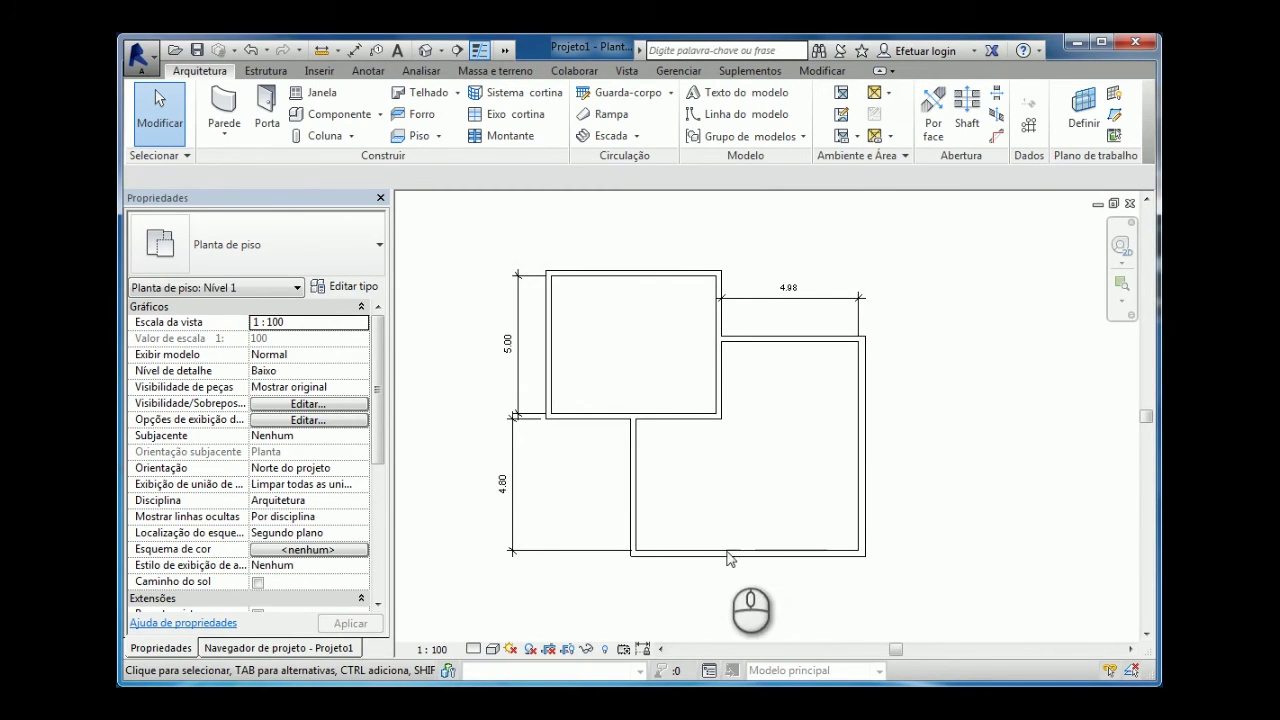
pyautogui.click(424, 50)
pyautogui.moveTo(656, 565)
pyautogui.keyDown('shift'); pyautogui.mouseDown(button='middle')
pyautogui.moveTo(780, 517)
pyautogui.moveTo(923, 491)
pyautogui.moveTo(846, 523)
pyautogui.mouseUp(button='middle'); pyautogui.keyUp('shift')
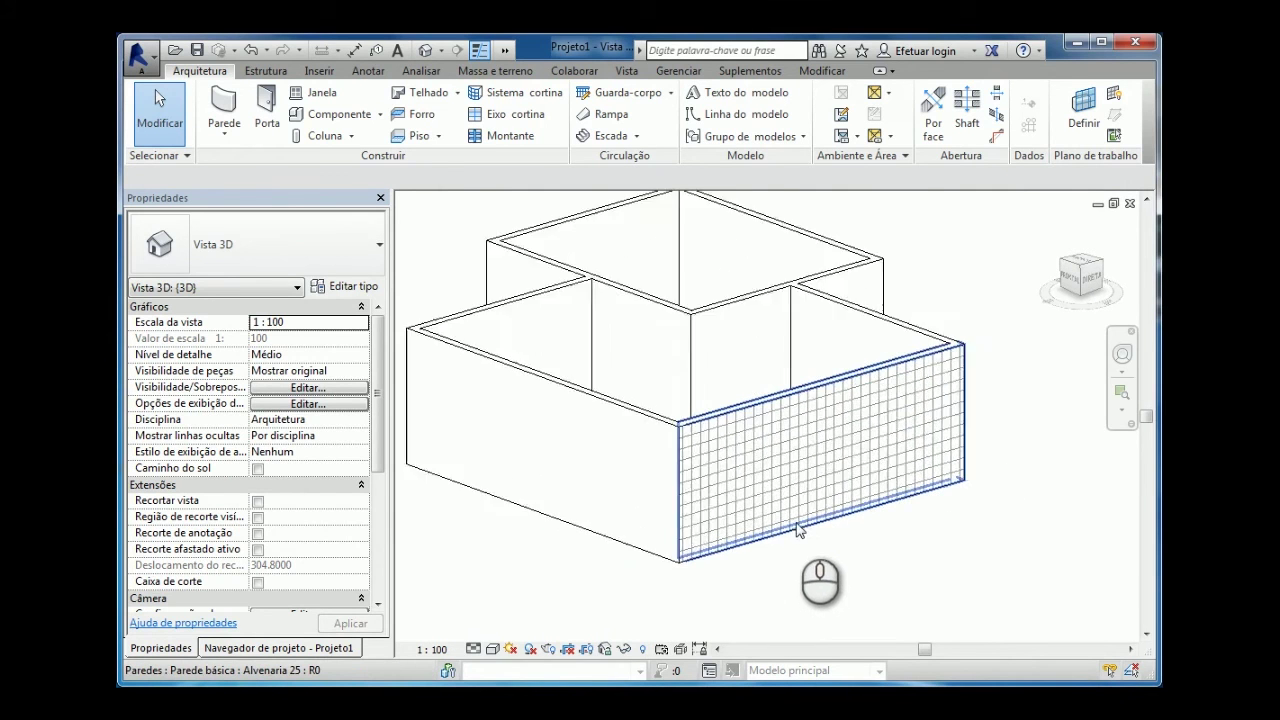
pyautogui.scroll(2, 797, 529)
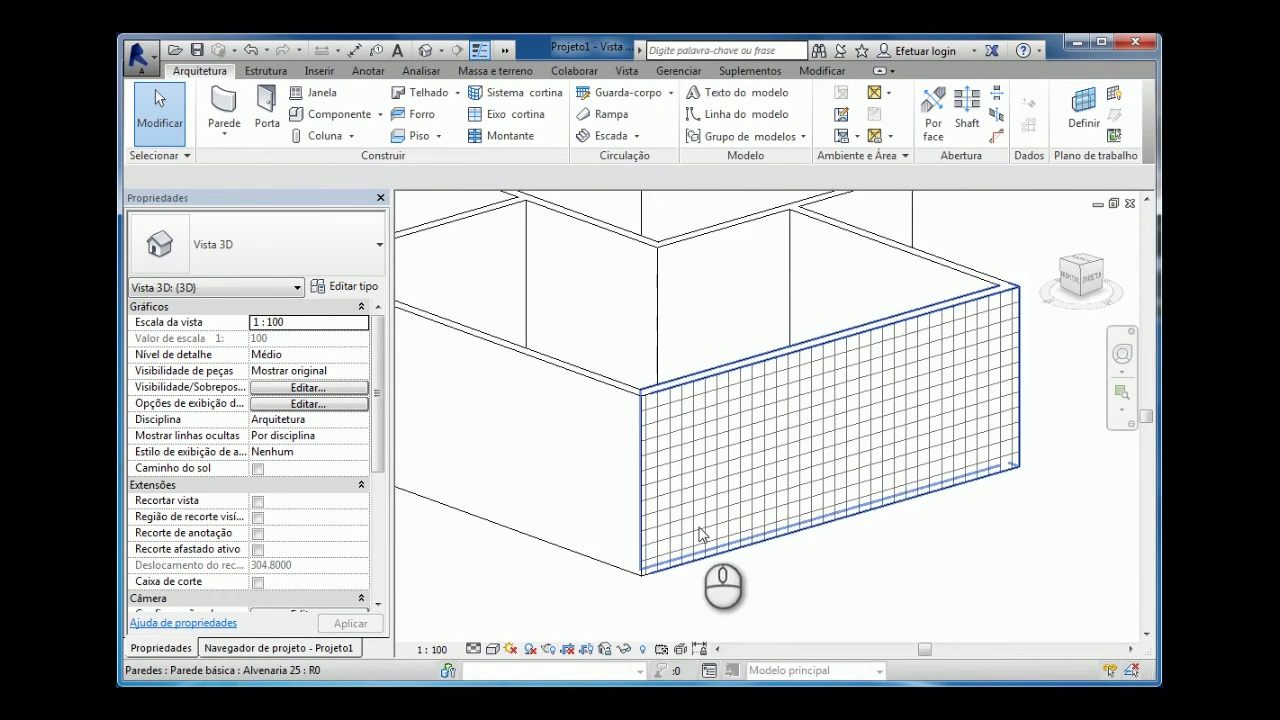
pyautogui.keyDown('shift'); pyautogui.moveTo(665, 520); pyautogui.dragTo(666, 571, button='middle'); pyautogui.keyUp('shift')
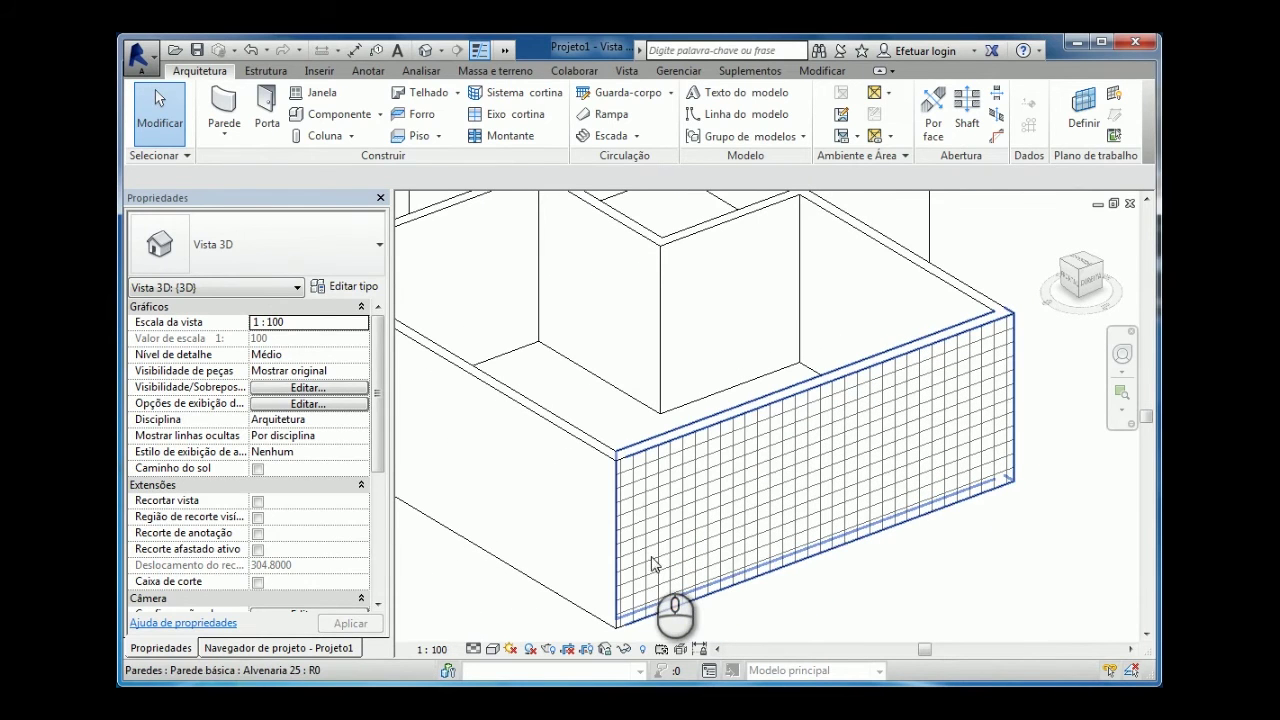
# - Flip the Alvenaria 25 wall so its ceramic tile finish faces the inside of the room
pyautogui.click(800, 562)
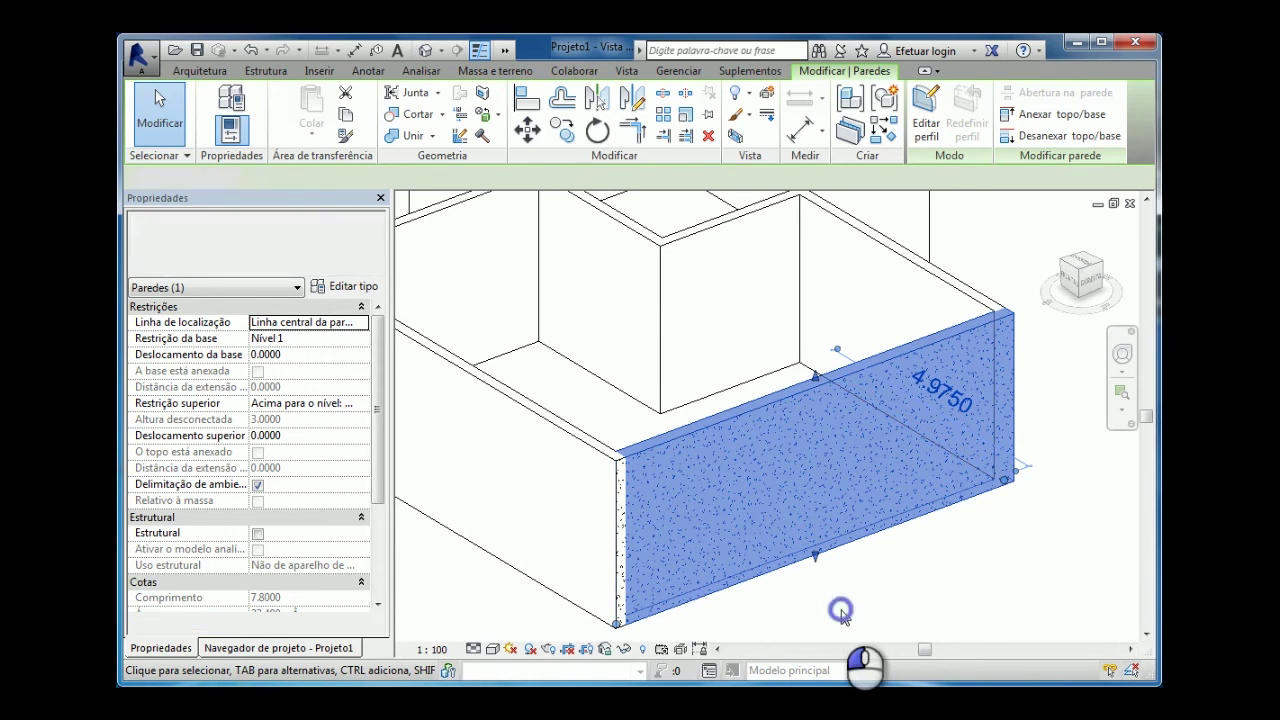
pyautogui.click(749, 594)
pyautogui.scroll(-1, 745, 594)
pyautogui.keyDown('shift'); pyautogui.moveTo(681, 597); pyautogui.dragTo(956, 601, button='middle'); pyautogui.keyUp('shift')
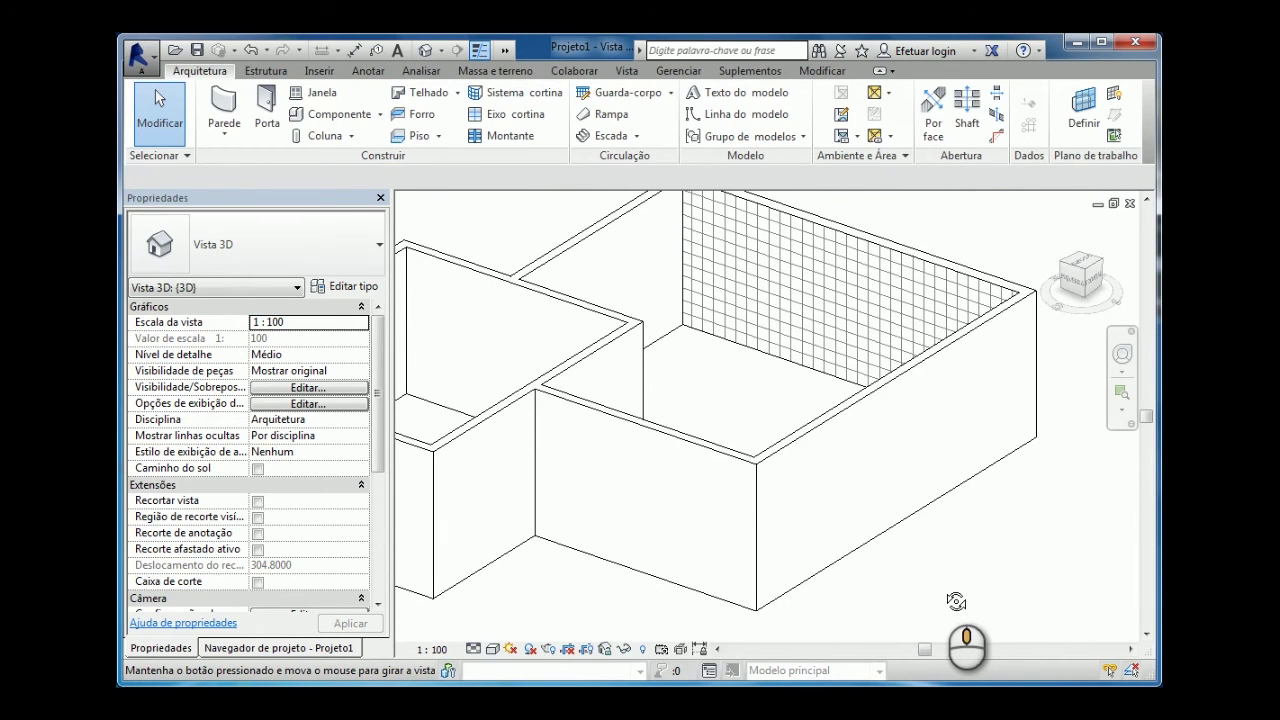
# - Change the larger room's long wall adjoining the tiled wall from Genérico - 200 mm to the Alvenaria 25 type
pyautogui.scroll(-2, 946, 596)
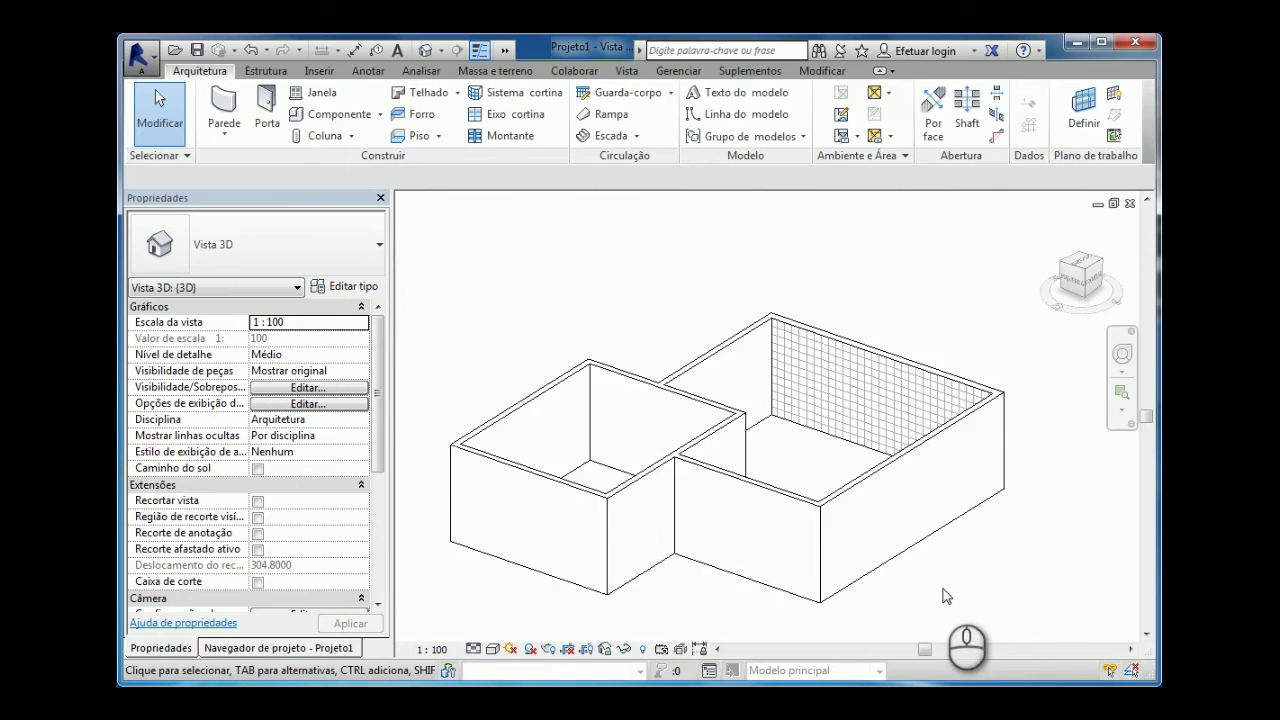
pyautogui.keyDown('shift'); pyautogui.moveTo(956, 592); pyautogui.dragTo(791, 563, button='middle'); pyautogui.keyUp('shift')
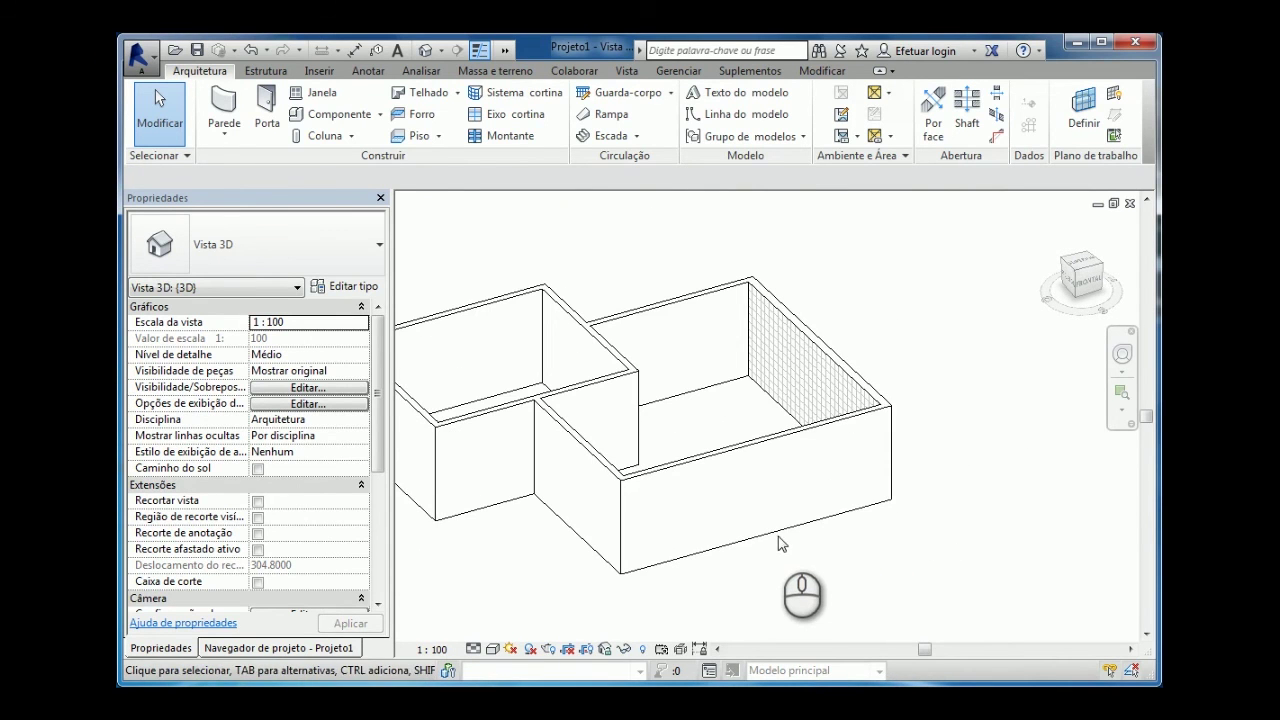
pyautogui.click(779, 535)
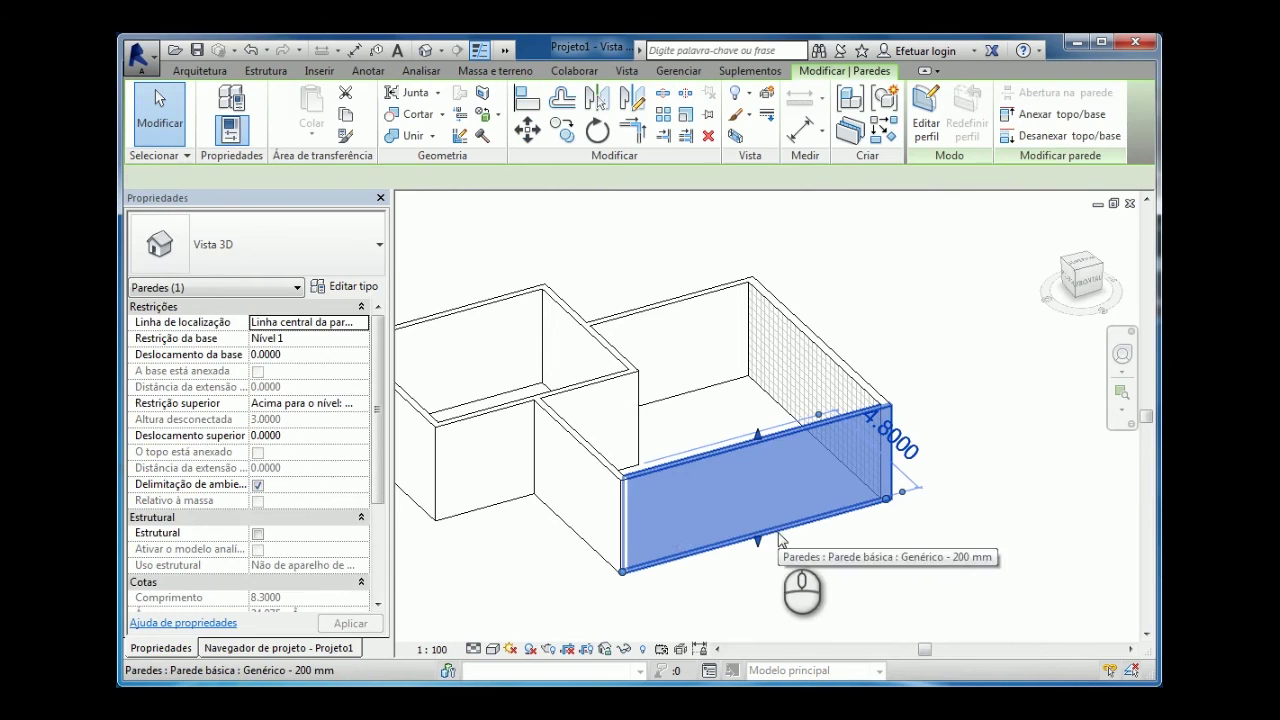
pyautogui.click(285, 649)
pyautogui.click(178, 649)
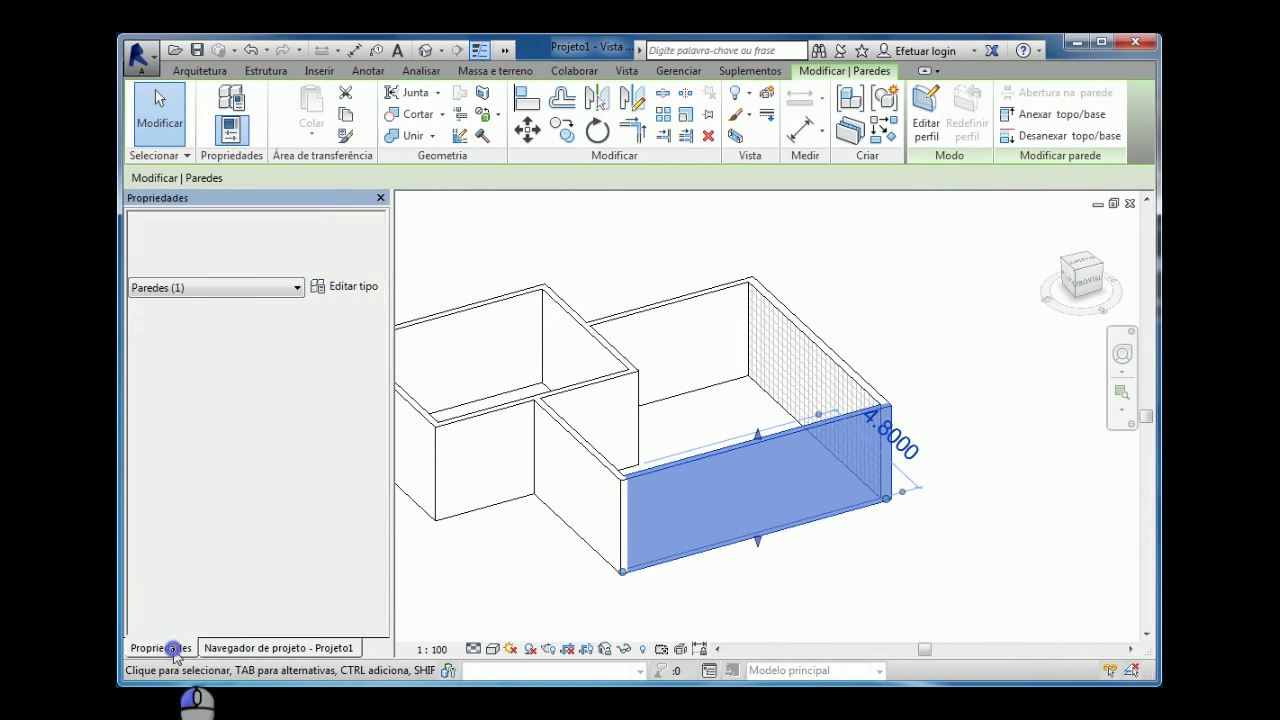
pyautogui.click(380, 249)
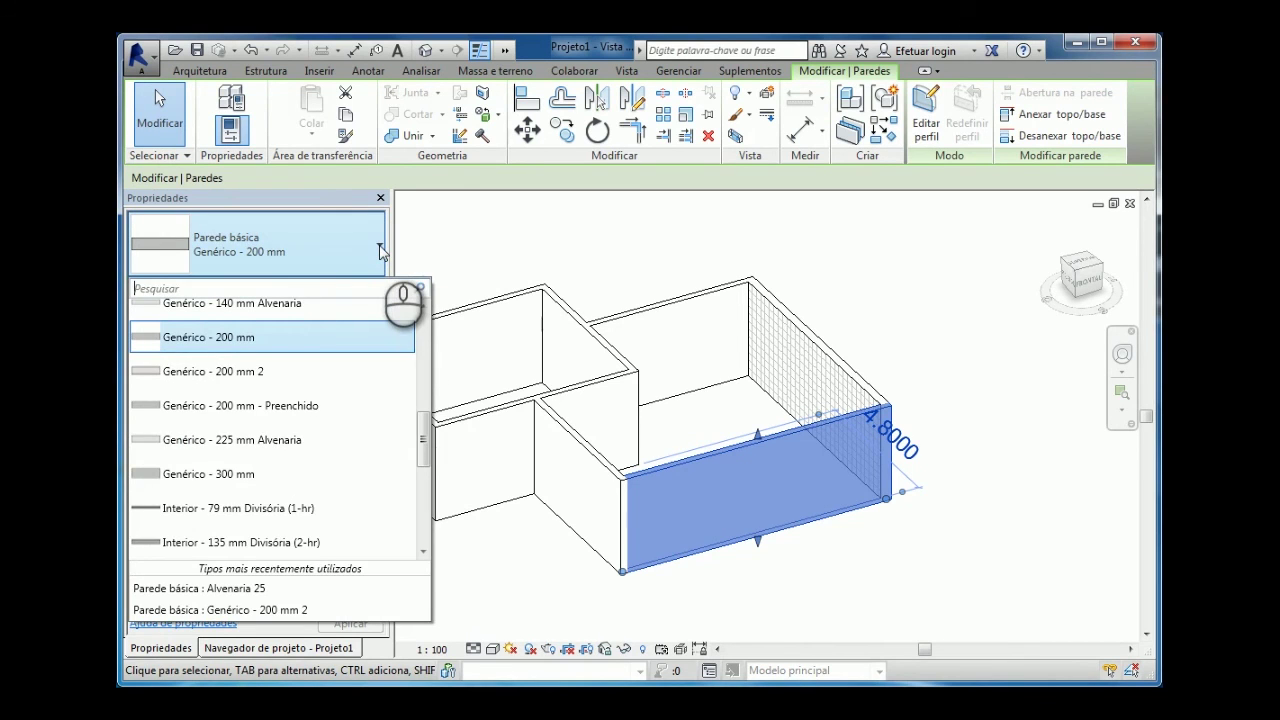
pyautogui.moveTo(424, 438); pyautogui.dragTo(428, 340)
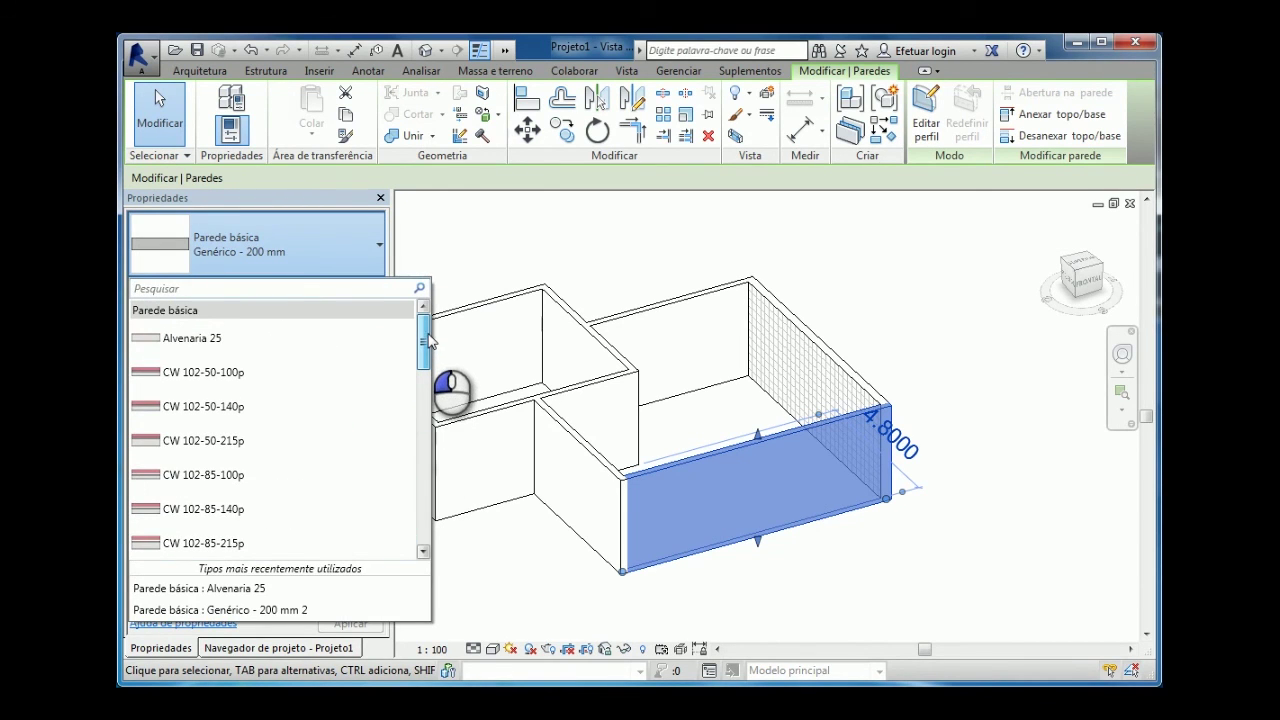
pyautogui.click(237, 339)
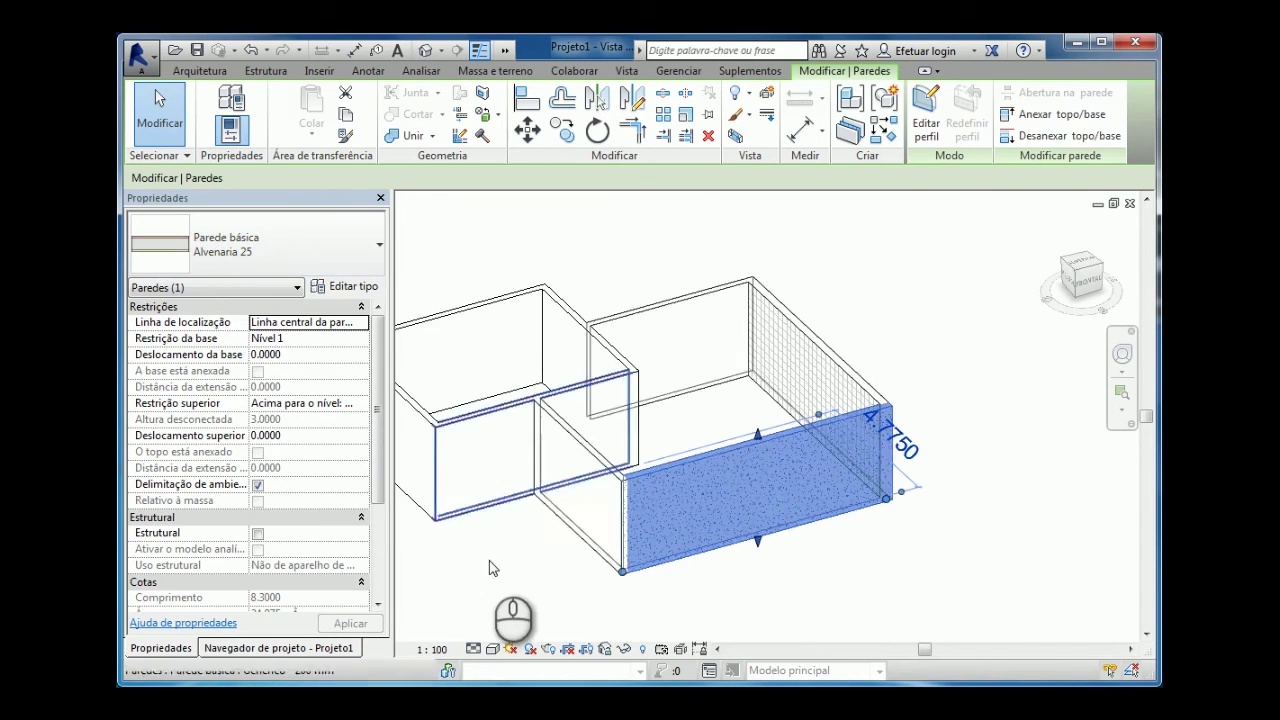
pyautogui.click(533, 580)
# - Set the 3D view's visual style to Sombreado
pyautogui.keyDown('shift'); pyautogui.moveTo(697, 542); pyautogui.dragTo(974, 540, button='middle'); pyautogui.keyUp('shift')
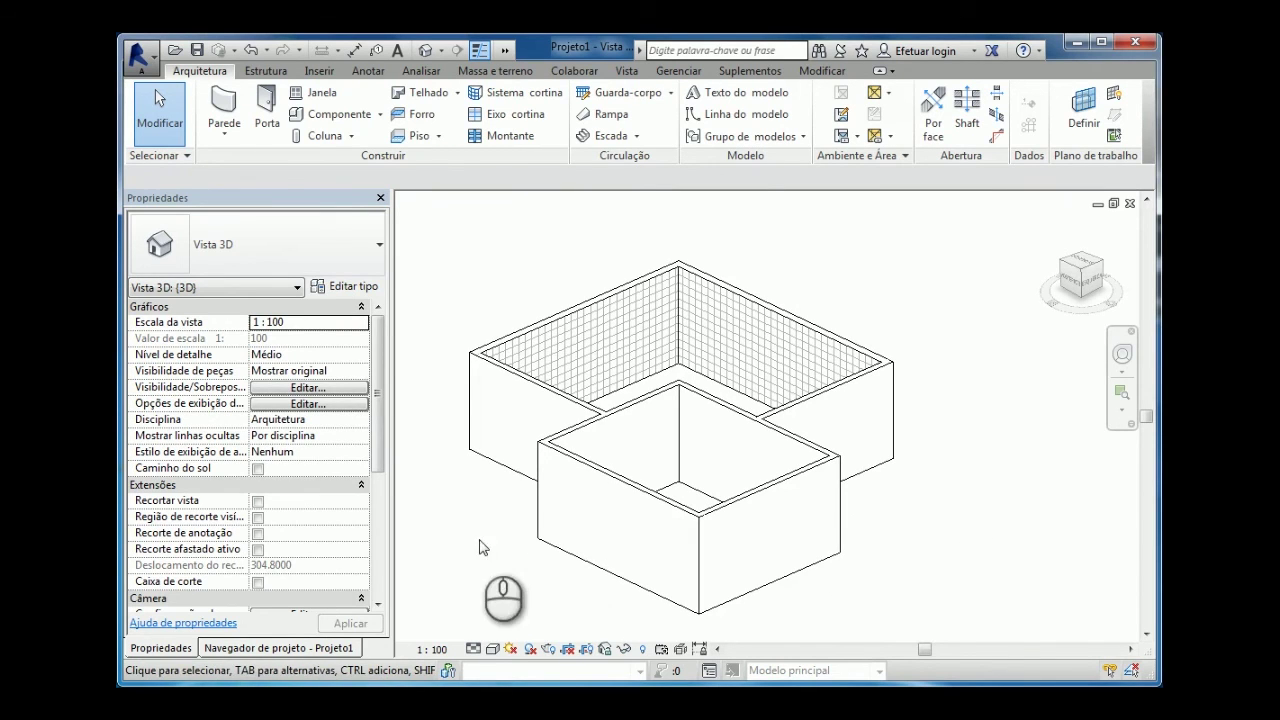
pyautogui.click(492, 650)
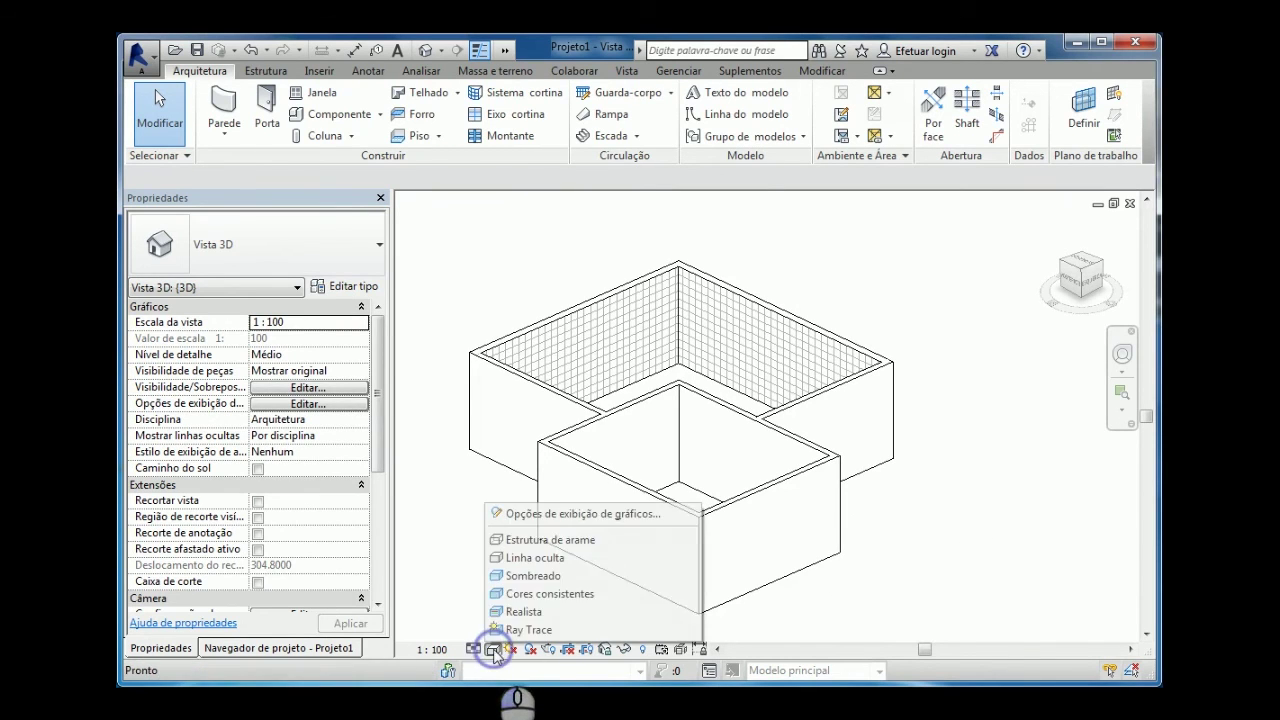
pyautogui.click(535, 576)
pyautogui.keyDown('shift'); pyautogui.moveTo(963, 488); pyautogui.dragTo(862, 488, button='middle'); pyautogui.keyUp('shift')
pyautogui.scroll(-1, 934, 546)
pyautogui.moveTo(793, 588); pyautogui.dragTo(517, 378)
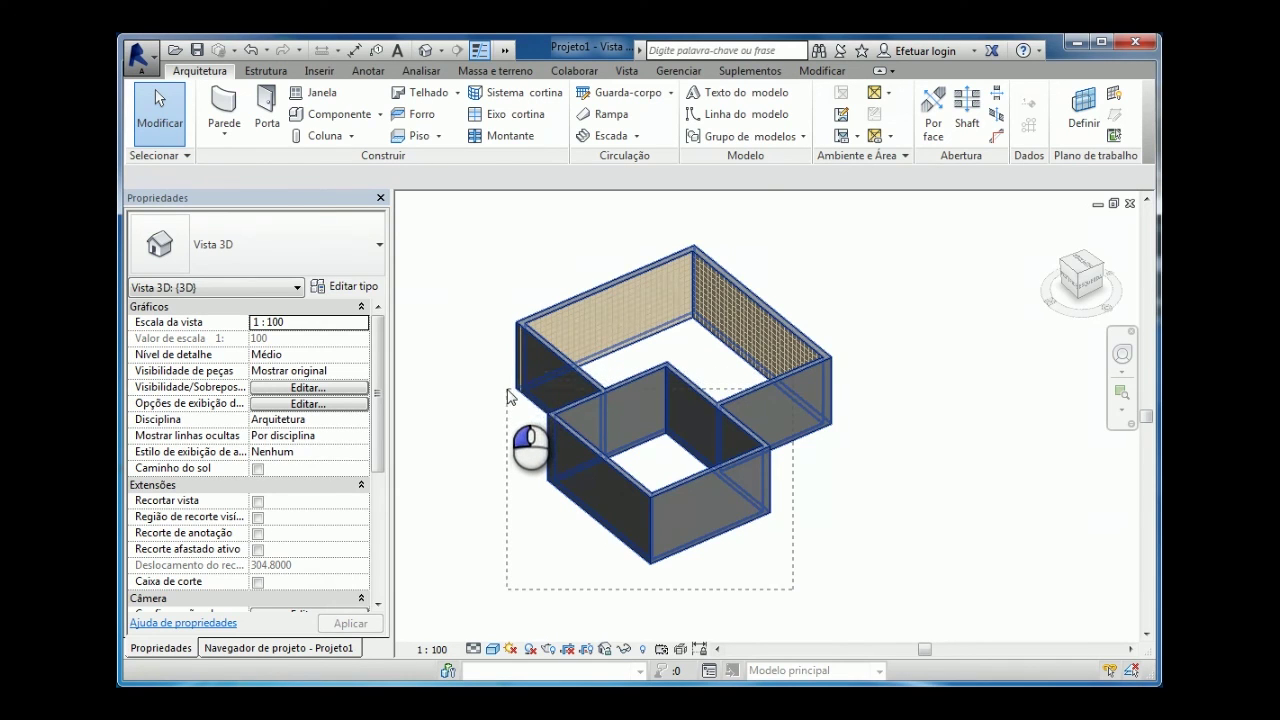
pyautogui.moveTo(507, 395); pyautogui.dragTo(507, 395)
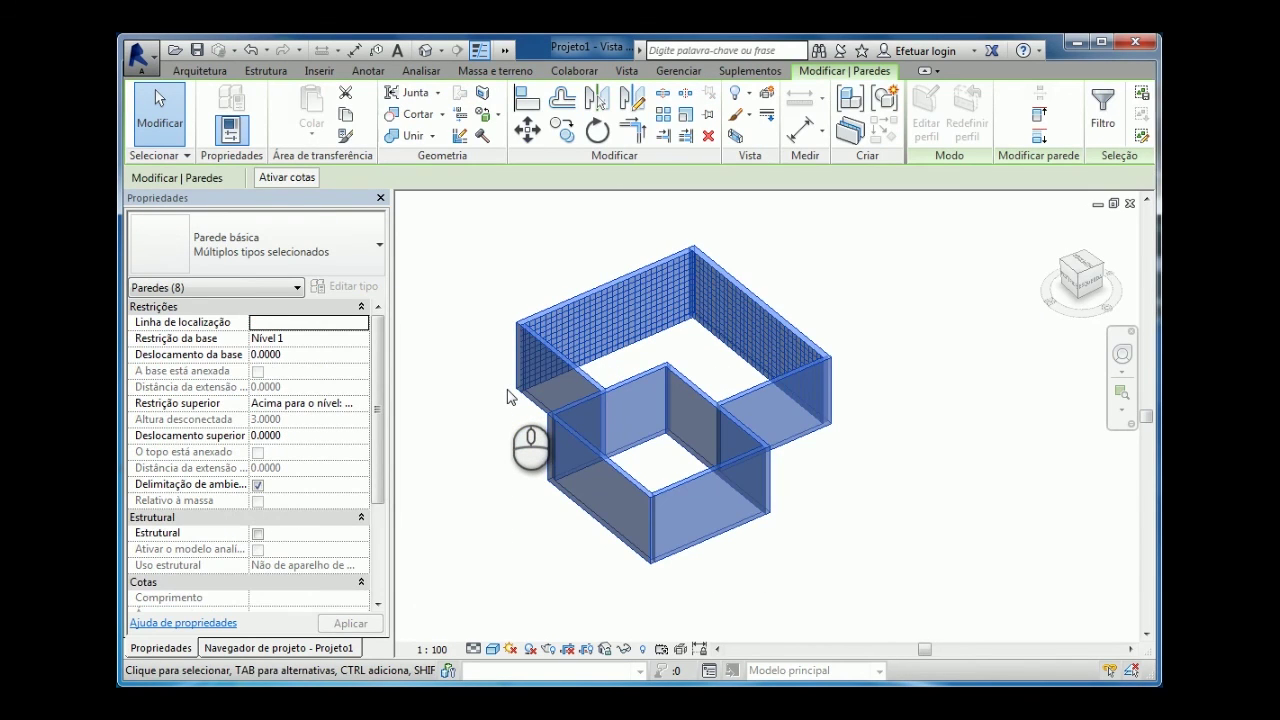
pyautogui.click(543, 467)
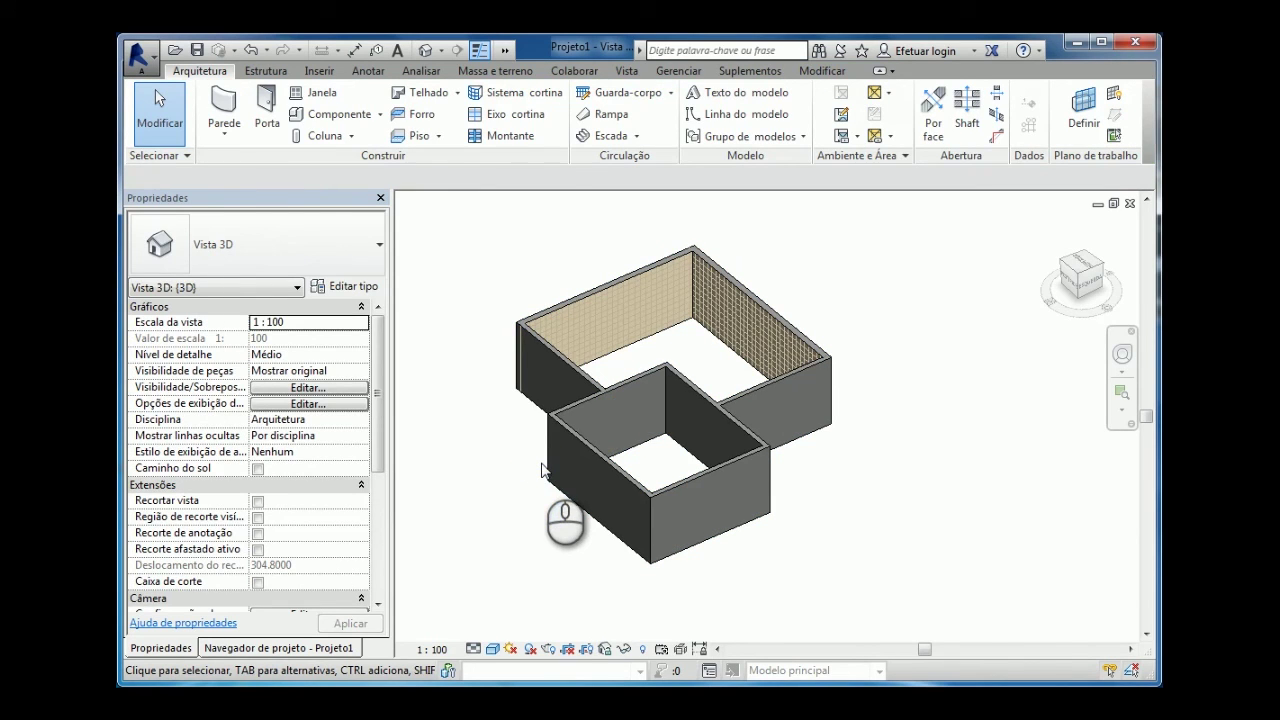
# - Change the six remaining Genérico - 200 mm walls of both rooms to the Alvenaria 25 type
pyautogui.click(590, 382)
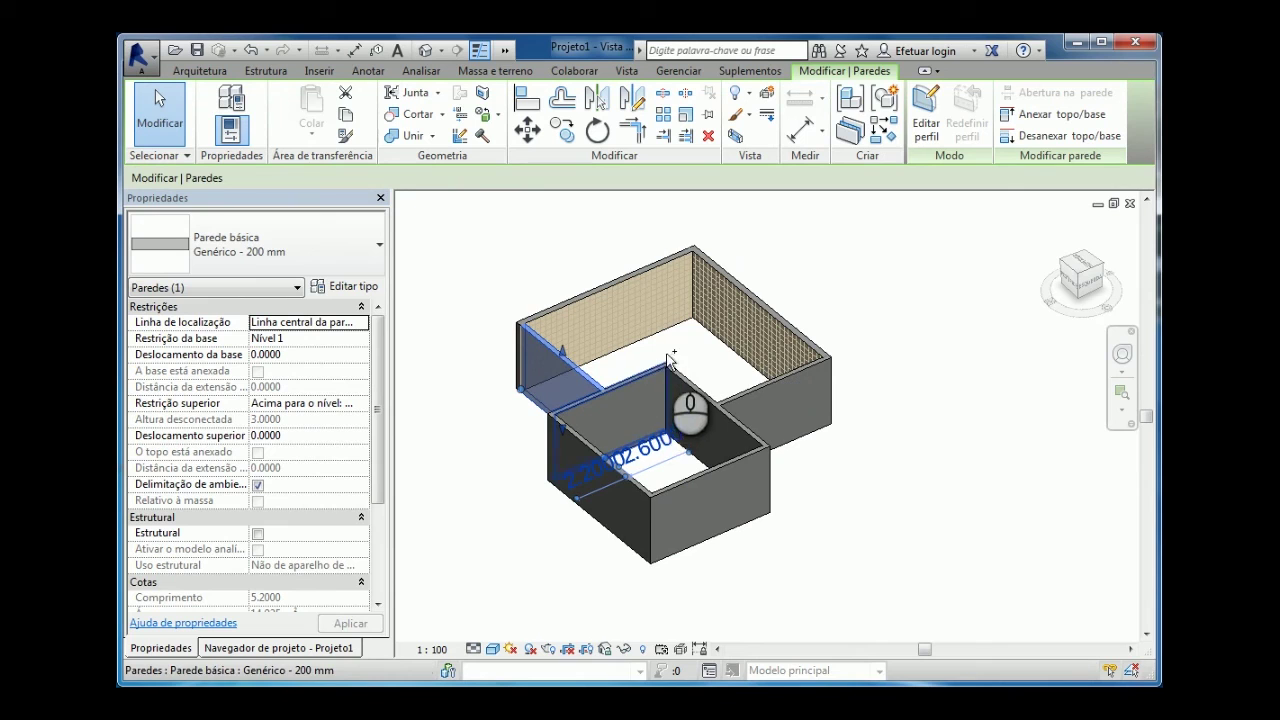
pyautogui.keyDown('ctrl'); pyautogui.click(703, 391); pyautogui.keyUp('ctrl')
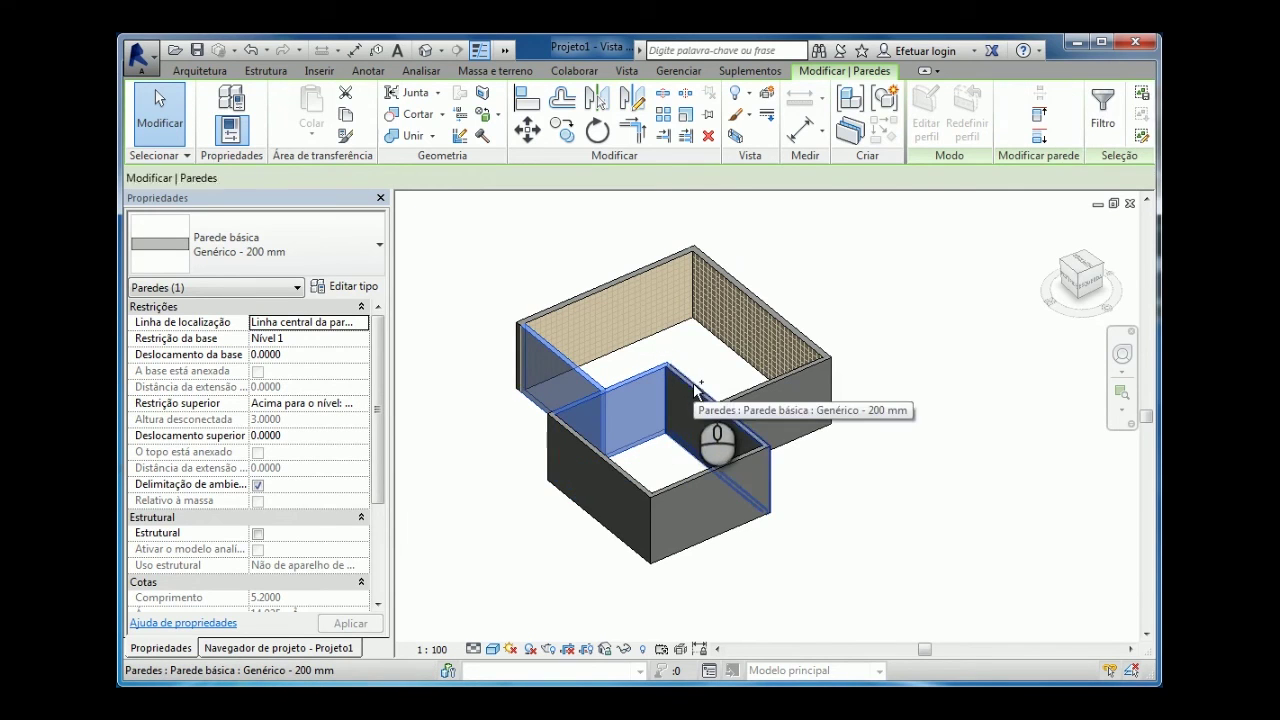
pyautogui.keyDown('ctrl'); pyautogui.click(720, 396); pyautogui.keyUp('ctrl')
pyautogui.keyDown('ctrl'); pyautogui.click(716, 469); pyautogui.keyUp('ctrl')
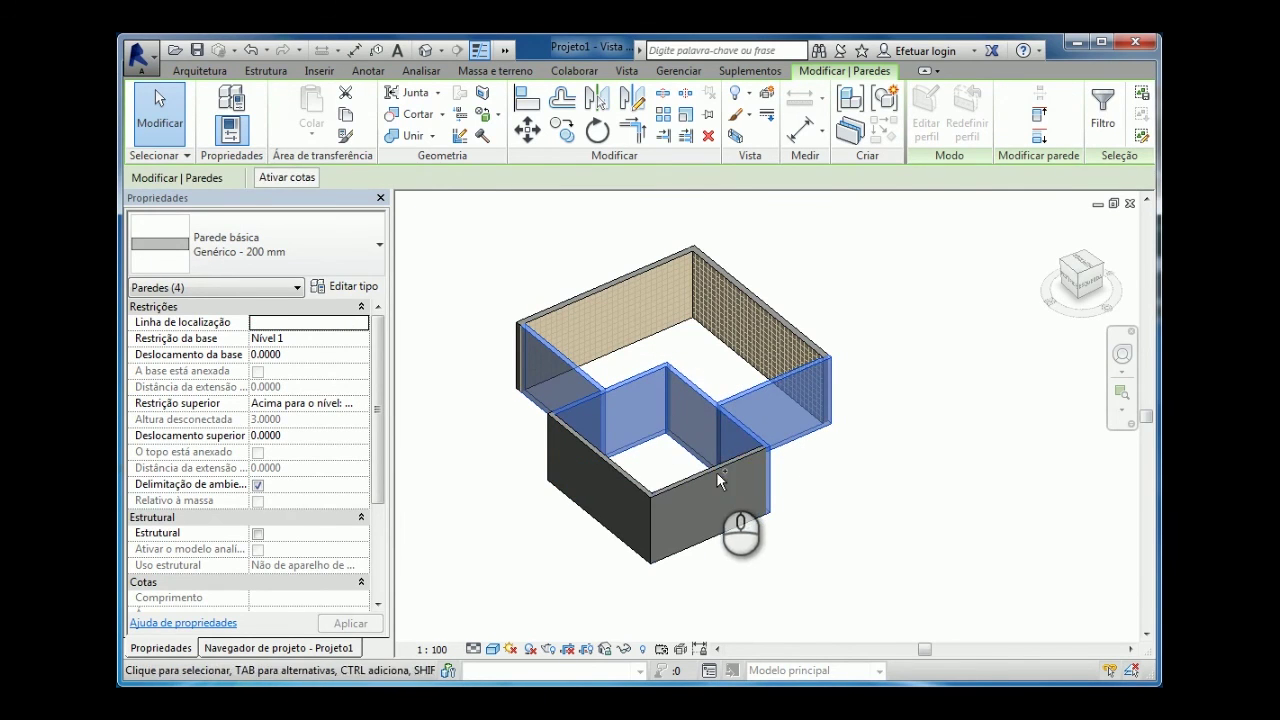
pyautogui.keyDown('ctrl'); pyautogui.click(683, 484); pyautogui.keyUp('ctrl')
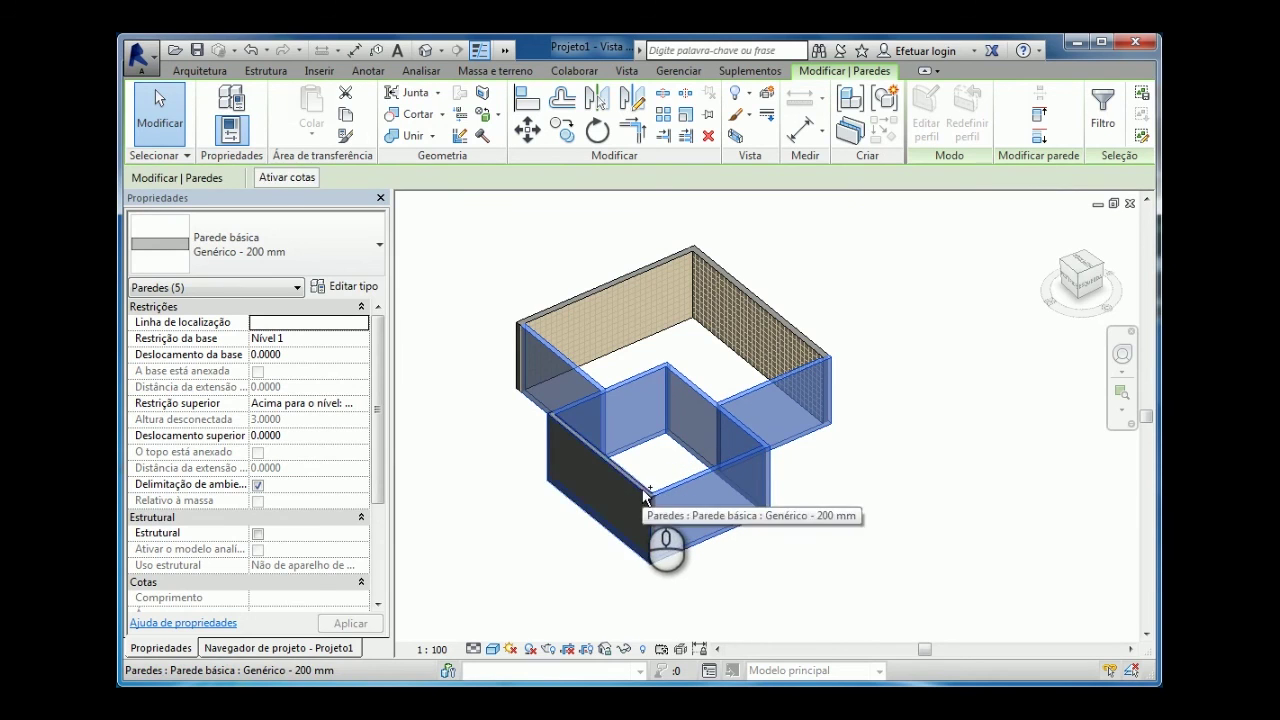
pyautogui.click(381, 250)
pyautogui.moveTo(423, 434); pyautogui.dragTo(423, 337)
pyautogui.click(380, 337)
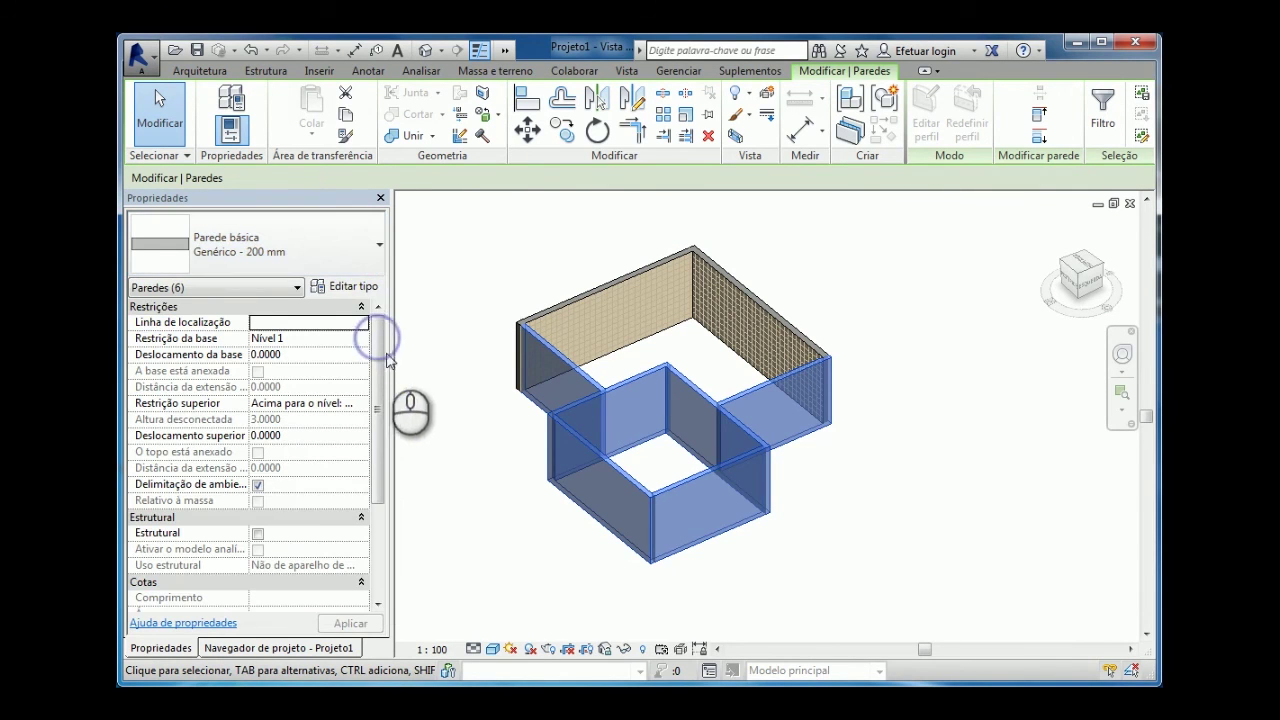
pyautogui.click(459, 405)
pyautogui.click(908, 546)
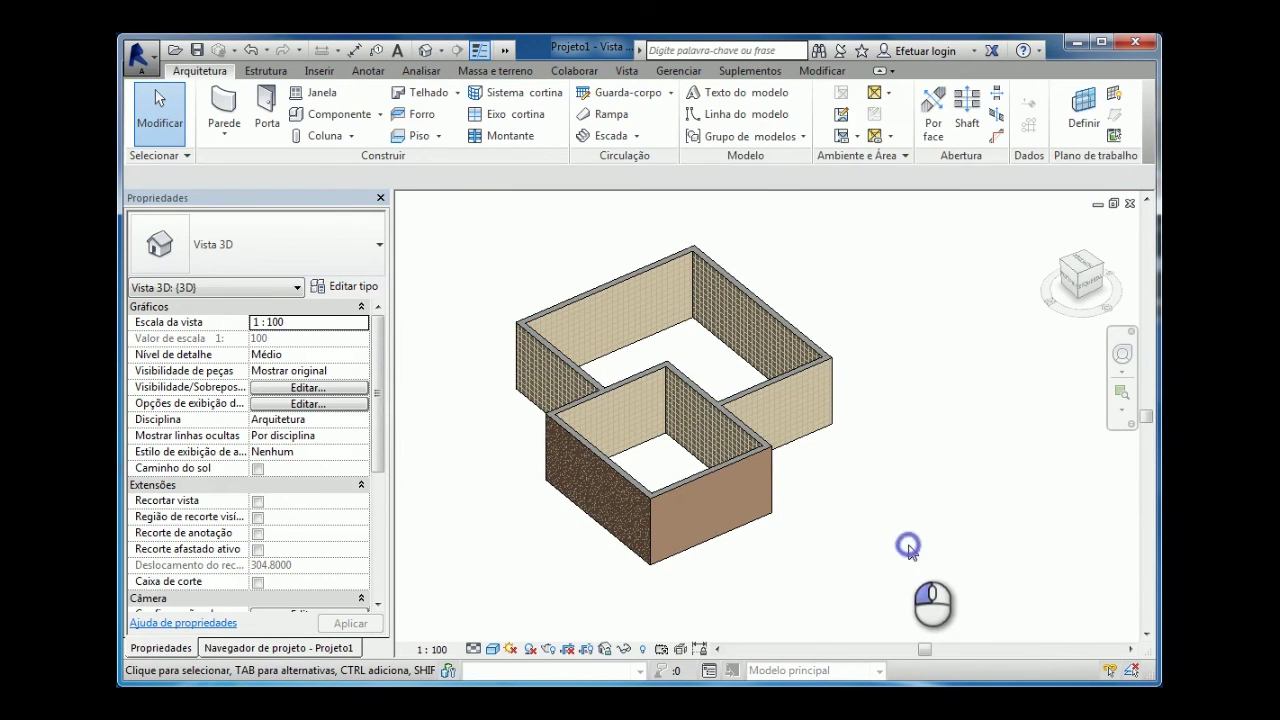
# - Flip the larger room's wall whose tiles face outward beside the smaller room so its ceramic finish faces inside
pyautogui.keyDown('shift'); pyautogui.moveTo(902, 544); pyautogui.dragTo(727, 502, button='middle'); pyautogui.keyUp('shift')
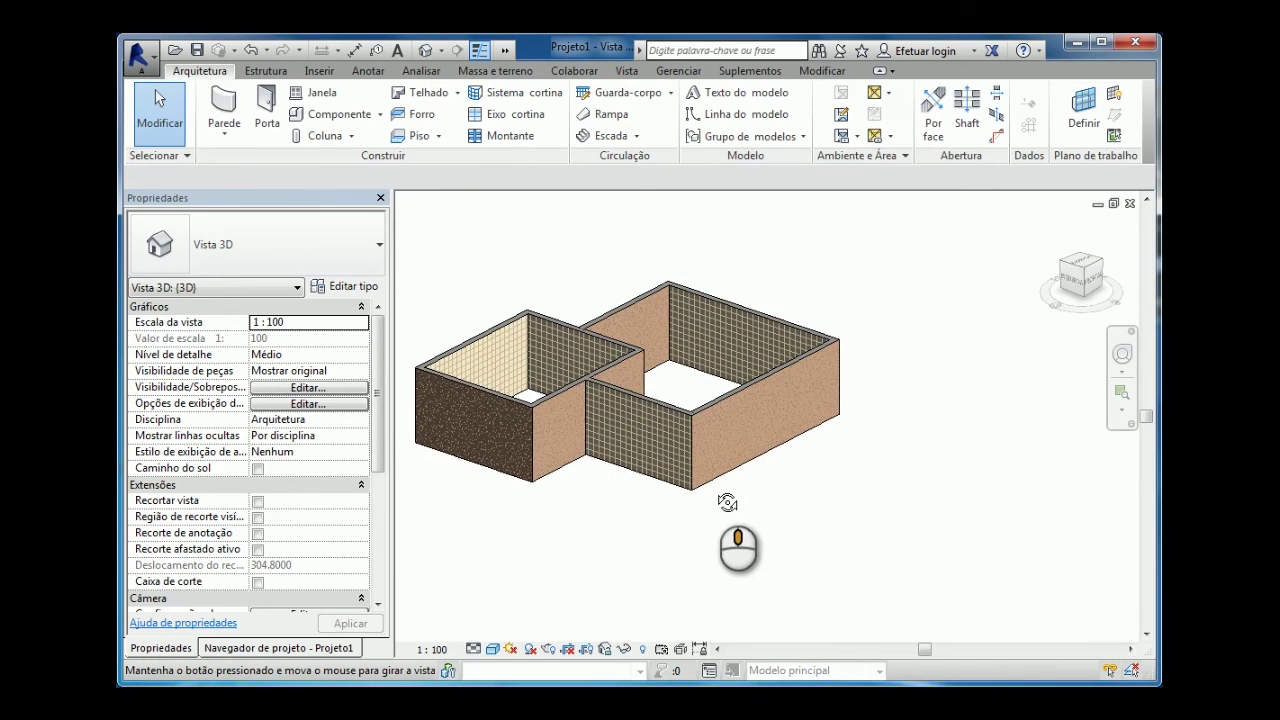
pyautogui.click(650, 480)
pyautogui.click(633, 524)
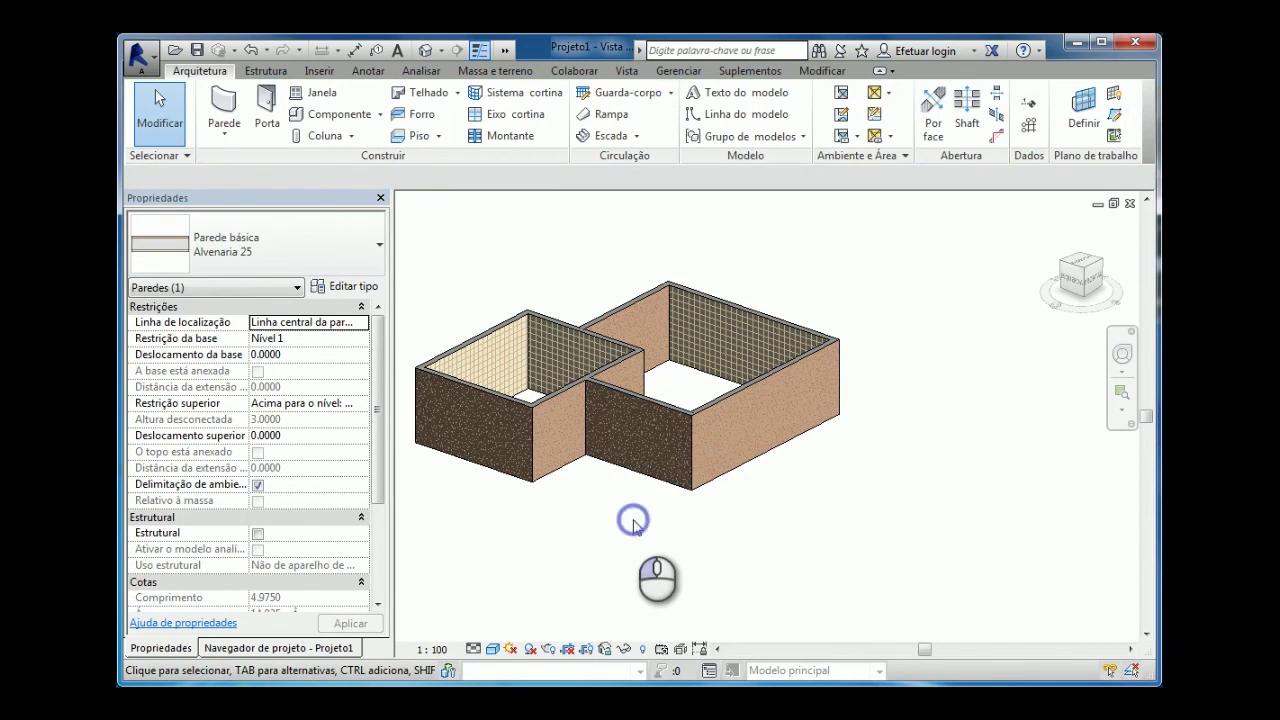
# - Flip the larger room's back wall that meets the smaller room so its ceramic tile finish faces the interior
pyautogui.scroll(-1, 640, 522)
pyautogui.moveTo(655, 523); pyautogui.dragTo(737, 551, button='middle')
pyautogui.keyDown('shift'); pyautogui.moveTo(983, 514); pyautogui.dragTo(934, 556, button='middle'); pyautogui.keyUp('shift')
pyautogui.scroll(4, 735, 391)
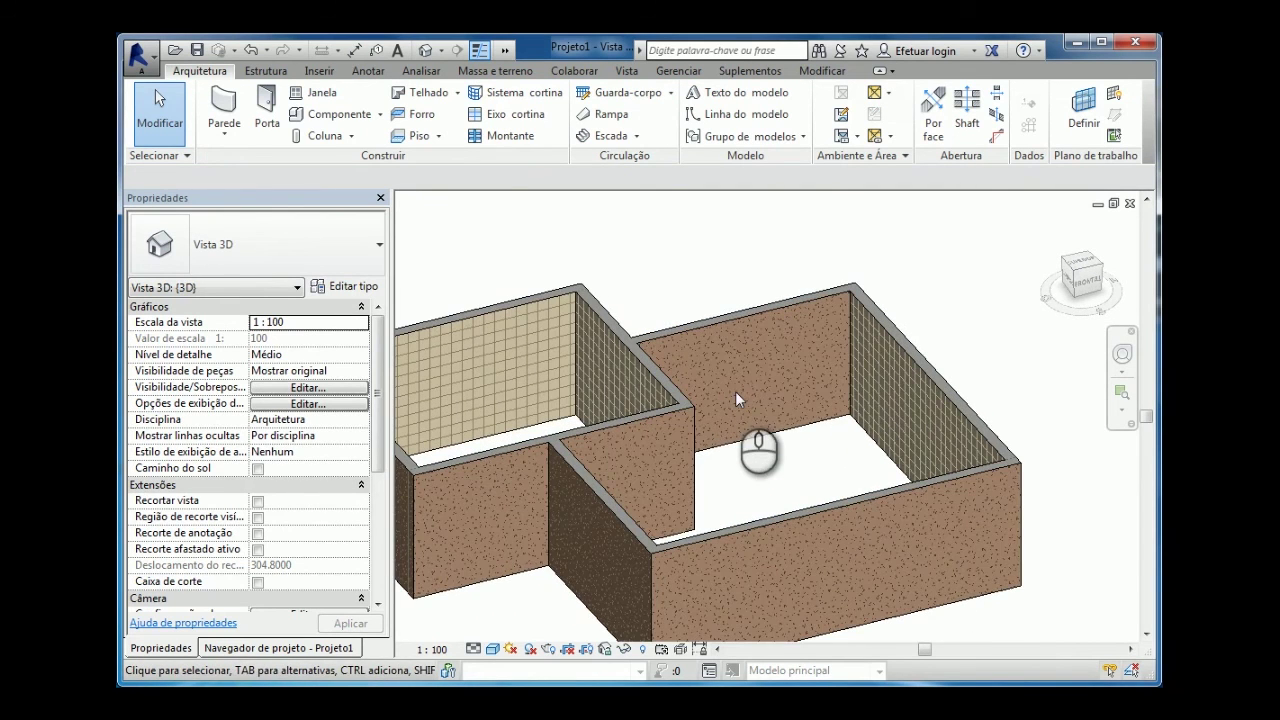
pyautogui.click(735, 328)
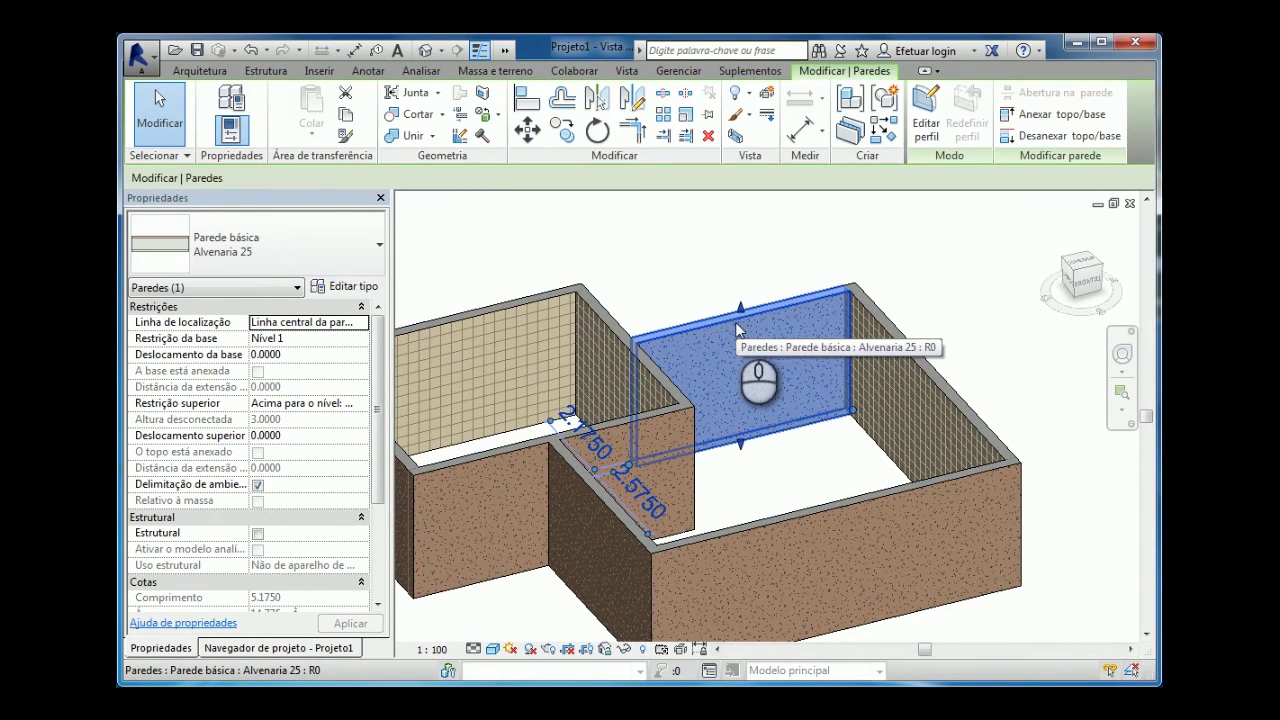
pyautogui.click(703, 265)
pyautogui.keyDown('shift'); pyautogui.moveTo(773, 483); pyautogui.dragTo(847, 485, button='middle'); pyautogui.keyUp('shift')
pyautogui.scroll(-3, 754, 530)
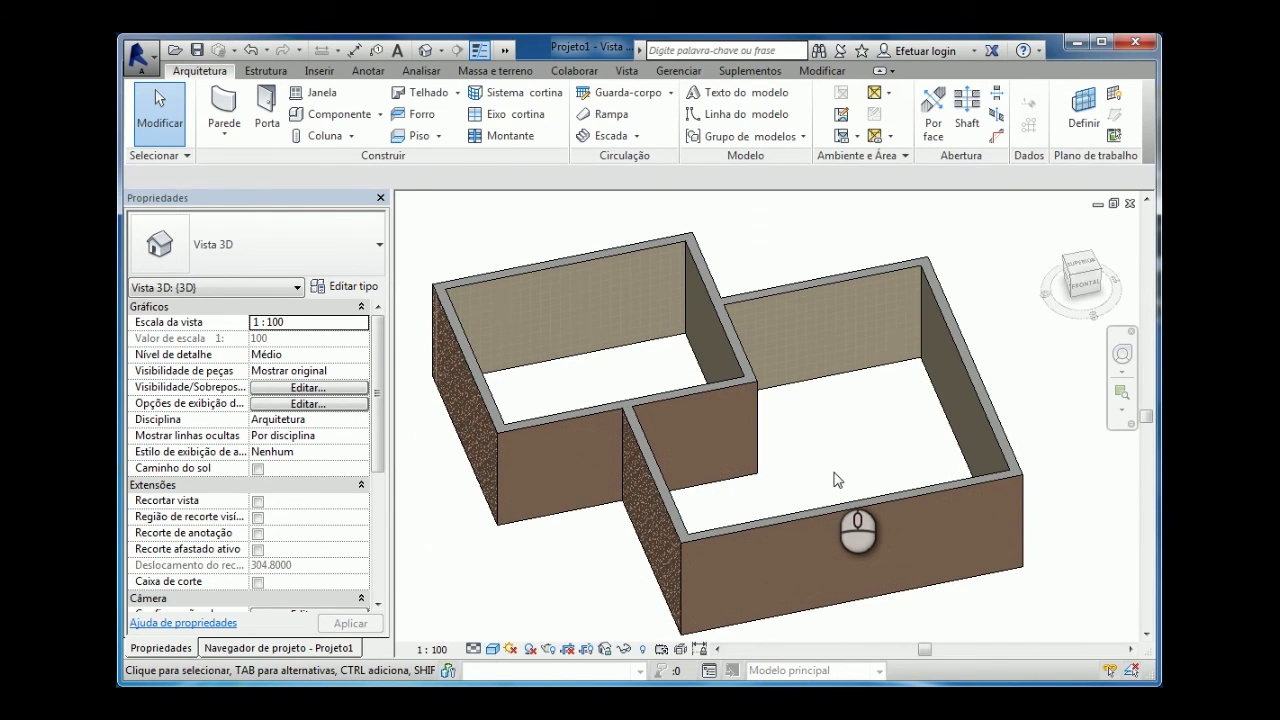